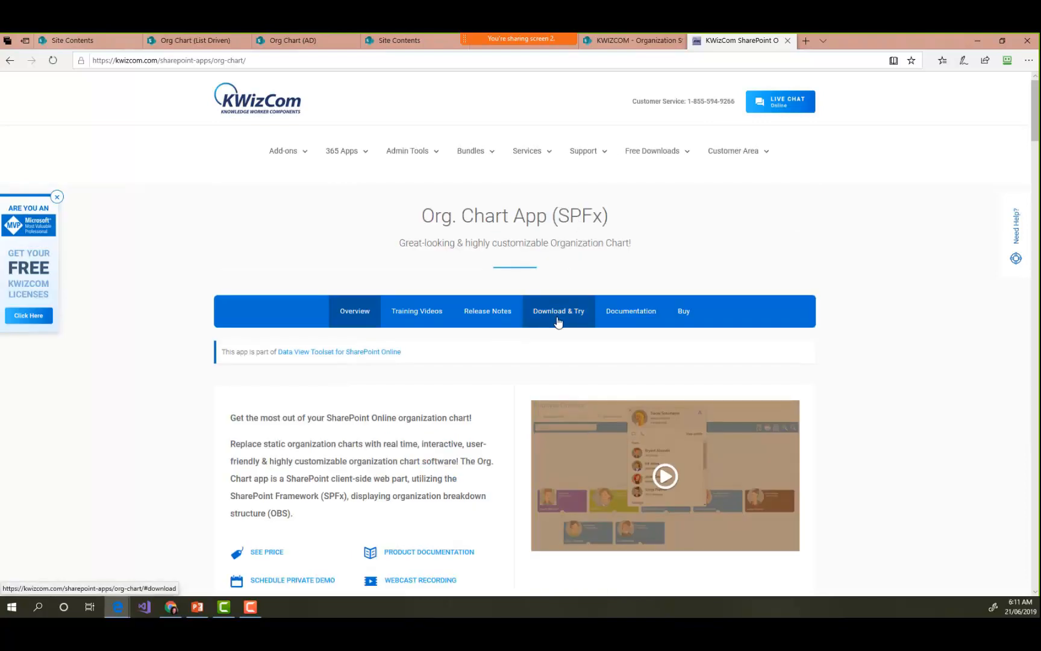
- Open the Org. Chart app's Download & Try section and look over the data visualization tools listed under 365 Apps
{"action": "left_click", "coordinate": [558, 321]}
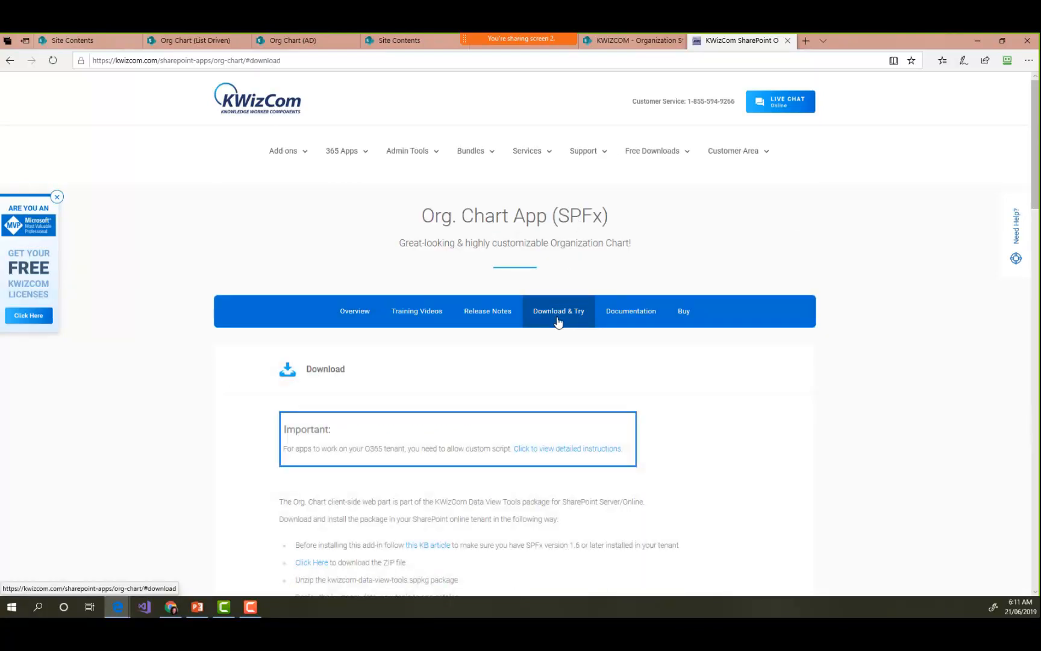
{"action": "scroll", "coordinate": [558, 321], "scroll_direction": "down", "scroll_amount": 3}
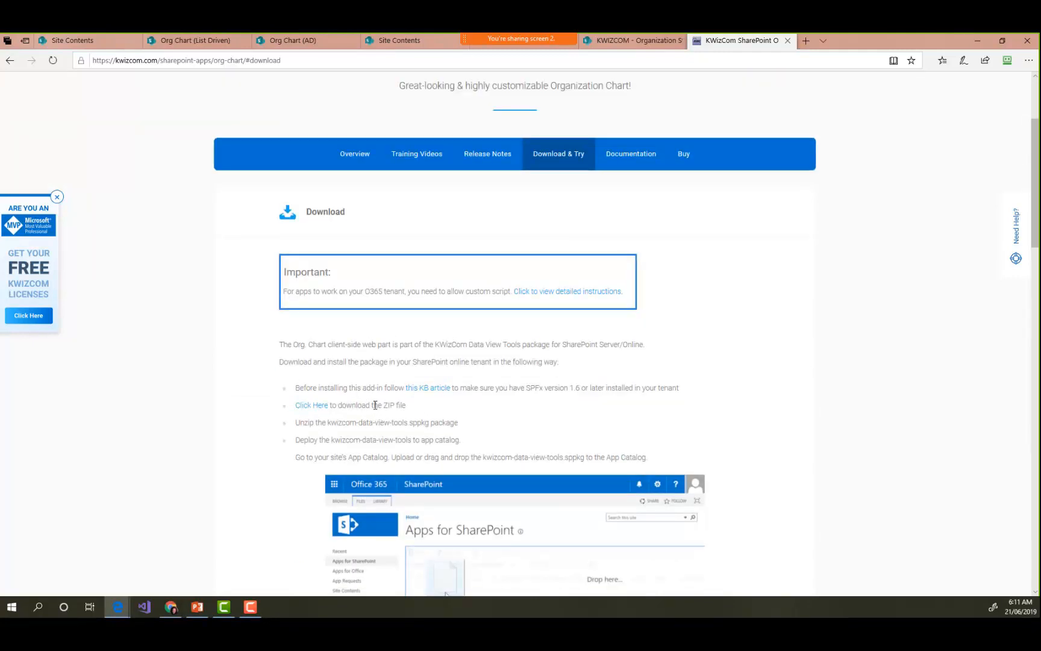
{"action": "scroll", "coordinate": [375, 402], "scroll_direction": "up", "scroll_amount": 3}
{"action": "mouse_move", "coordinate": [344, 150]}
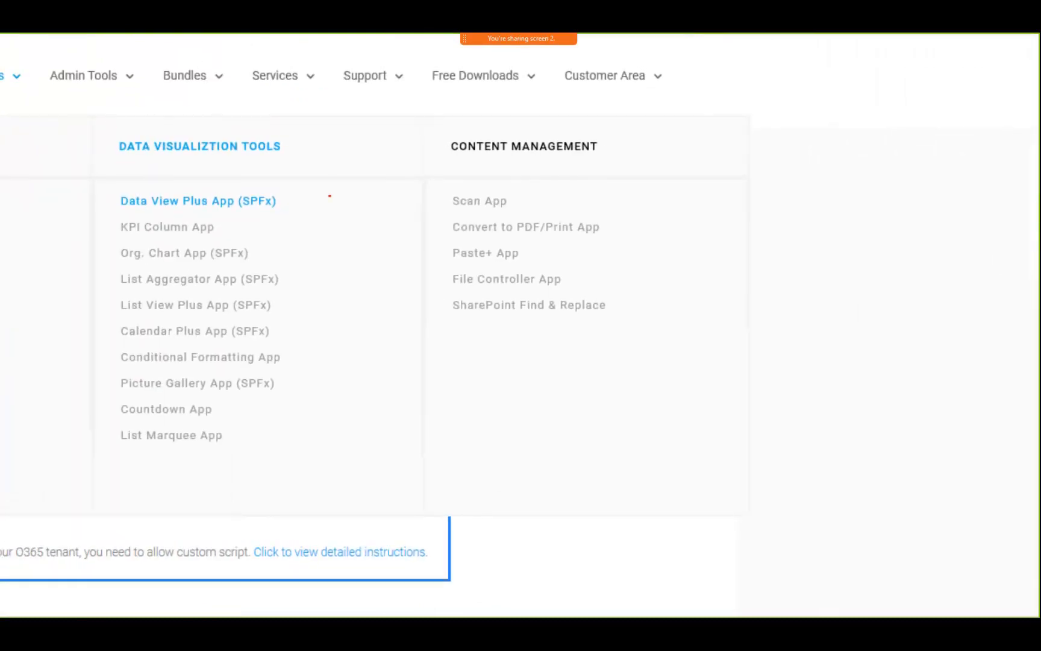
{"action": "mouse_move", "coordinate": [234, 187]}
{"action": "left_mouse_down"}
{"action": "mouse_move", "coordinate": [314, 227]}
{"action": "mouse_move", "coordinate": [295, 211]}
{"action": "mouse_move", "coordinate": [63, 251]}
{"action": "mouse_move", "coordinate": [92, 245]}
{"action": "left_mouse_up"}
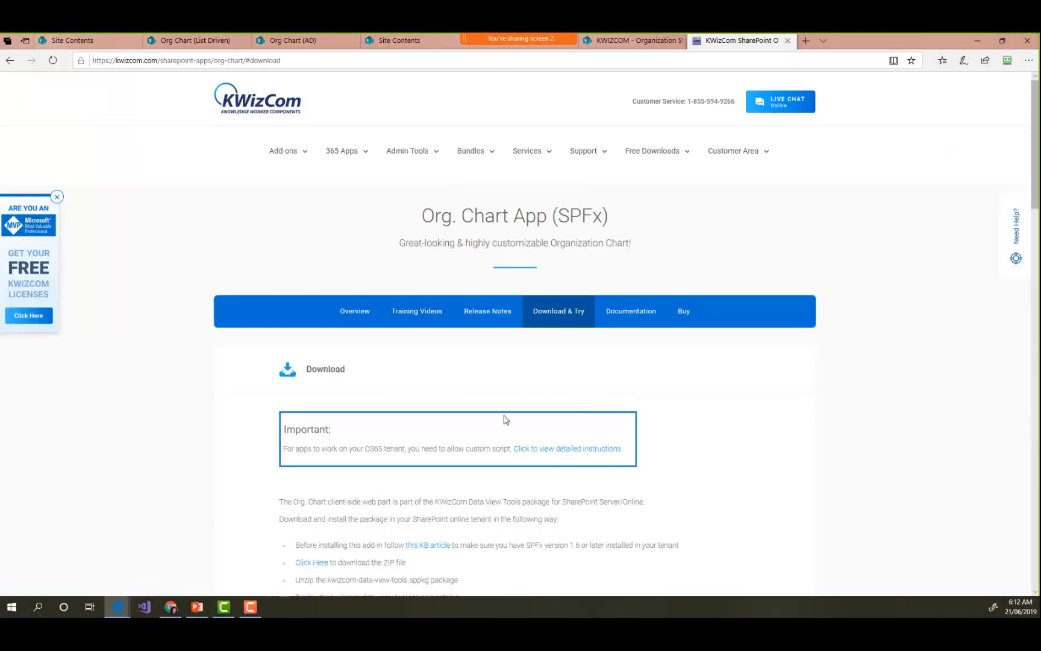
- Read the installation instructions, from downloading the ZIP file and deploying the package to adding the web part to a page
{"action": "scroll", "coordinate": [503, 419], "scroll_direction": "down", "scroll_amount": 3}
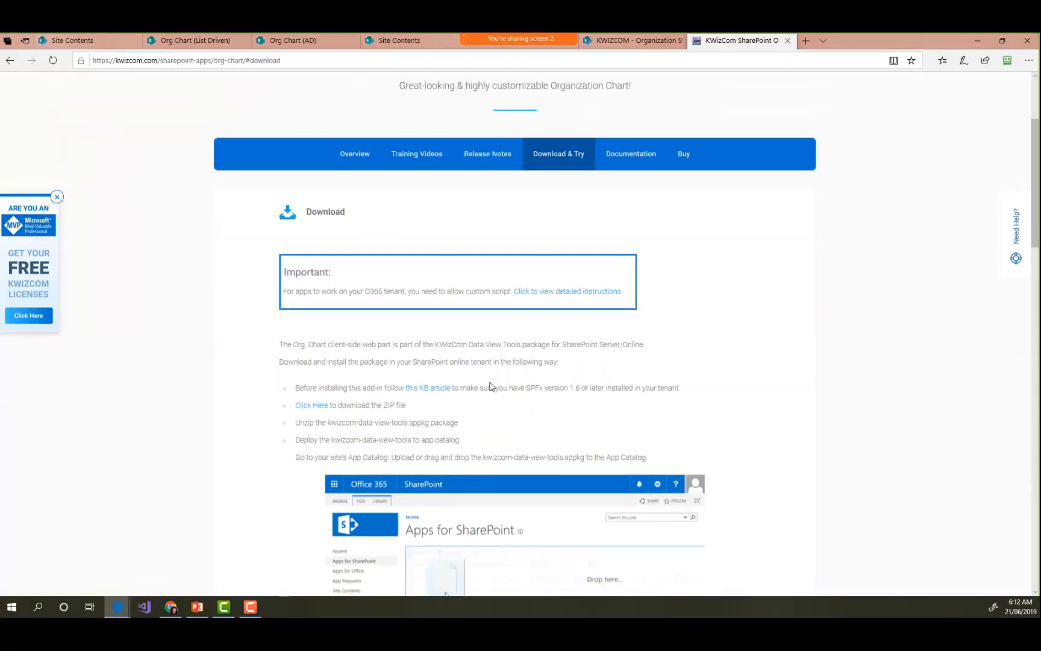
{"action": "scroll", "coordinate": [489, 386], "scroll_direction": "down", "scroll_amount": 1}
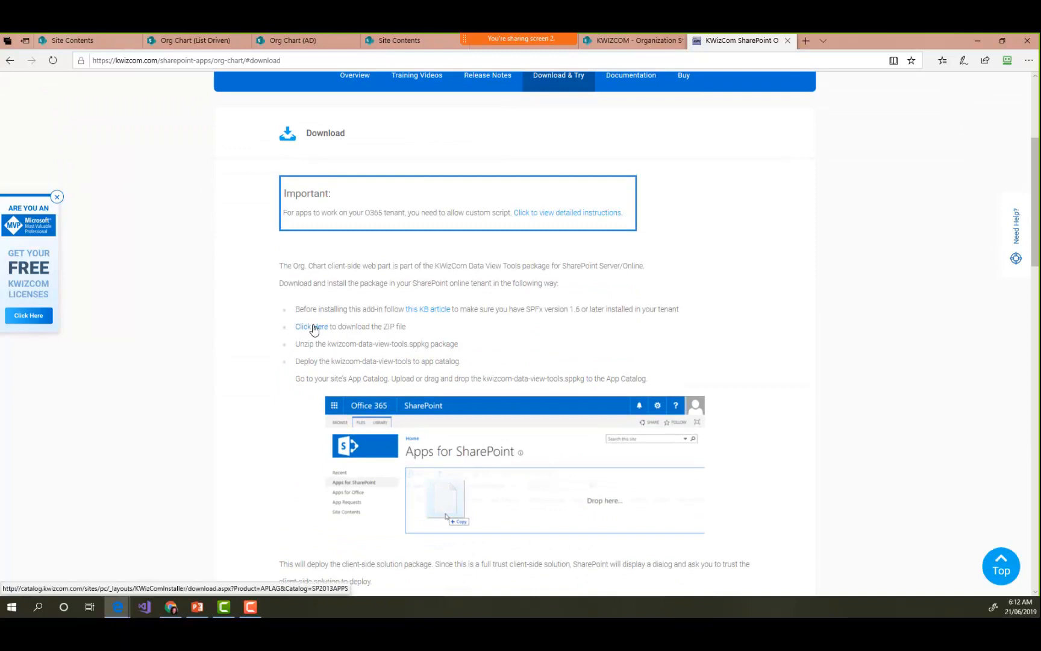
{"action": "scroll", "coordinate": [362, 313], "scroll_direction": "down", "scroll_amount": 1}
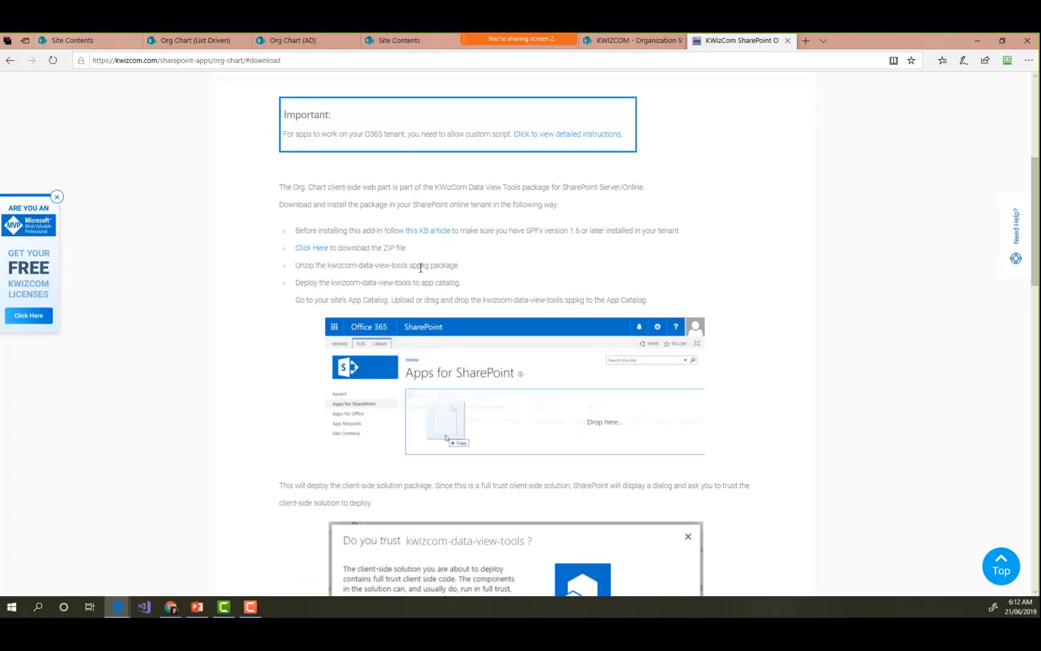
{"action": "scroll", "coordinate": [406, 312], "scroll_direction": "down", "scroll_amount": 2}
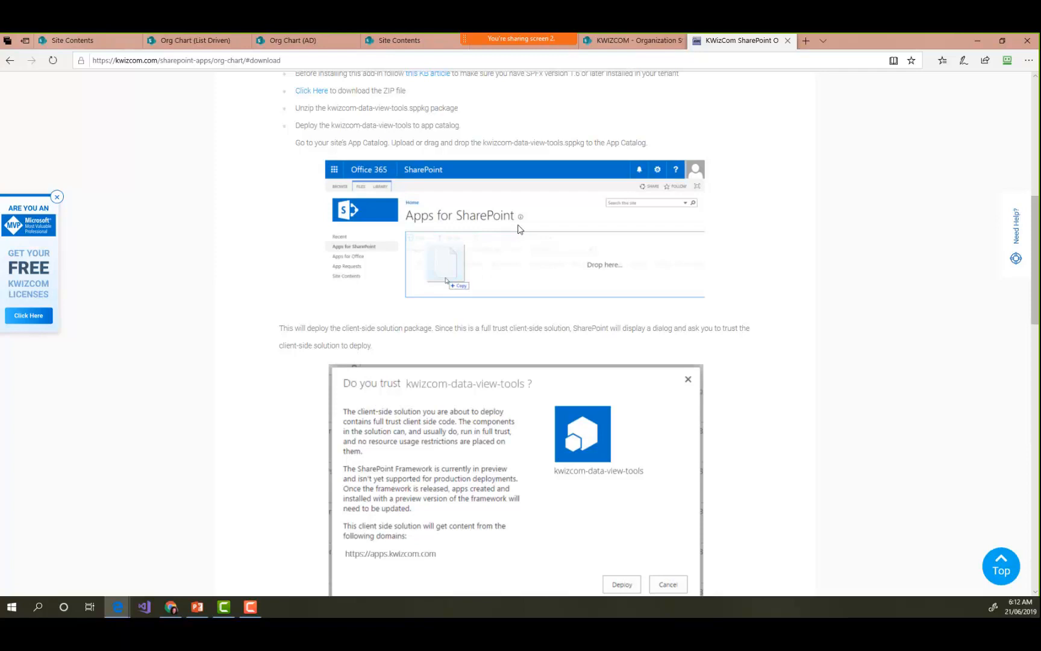
{"action": "scroll", "coordinate": [369, 258], "scroll_direction": "down", "scroll_amount": 4}
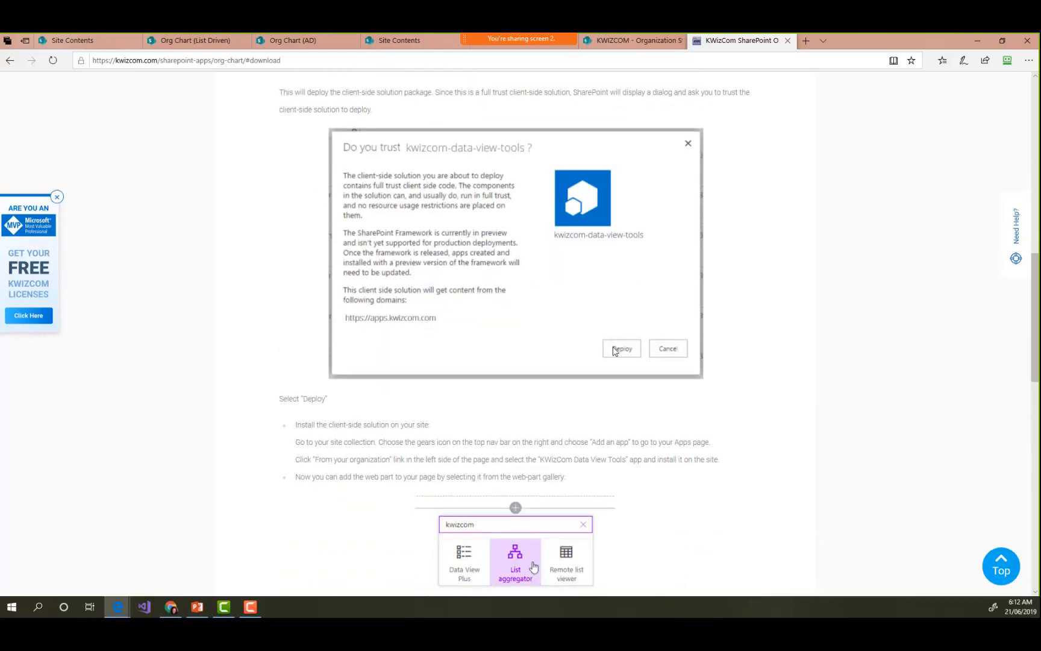
{"action": "scroll", "coordinate": [563, 382], "scroll_direction": "down", "scroll_amount": 1}
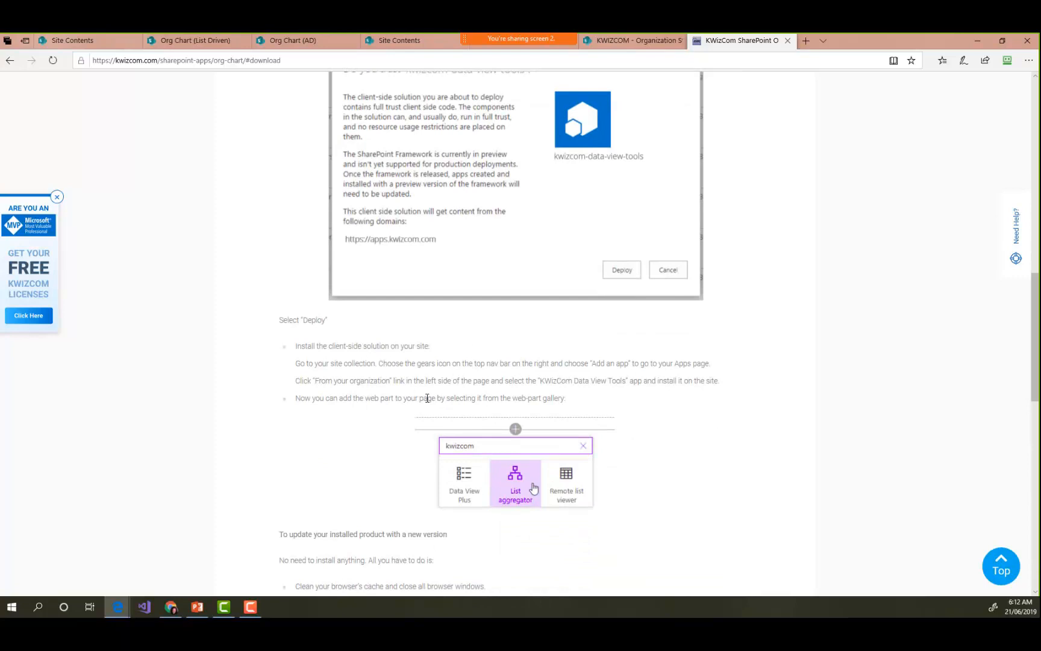
- Create a new Site Page in the KWIZCOM site's Pages library
{"action": "left_click", "coordinate": [98, 43]}
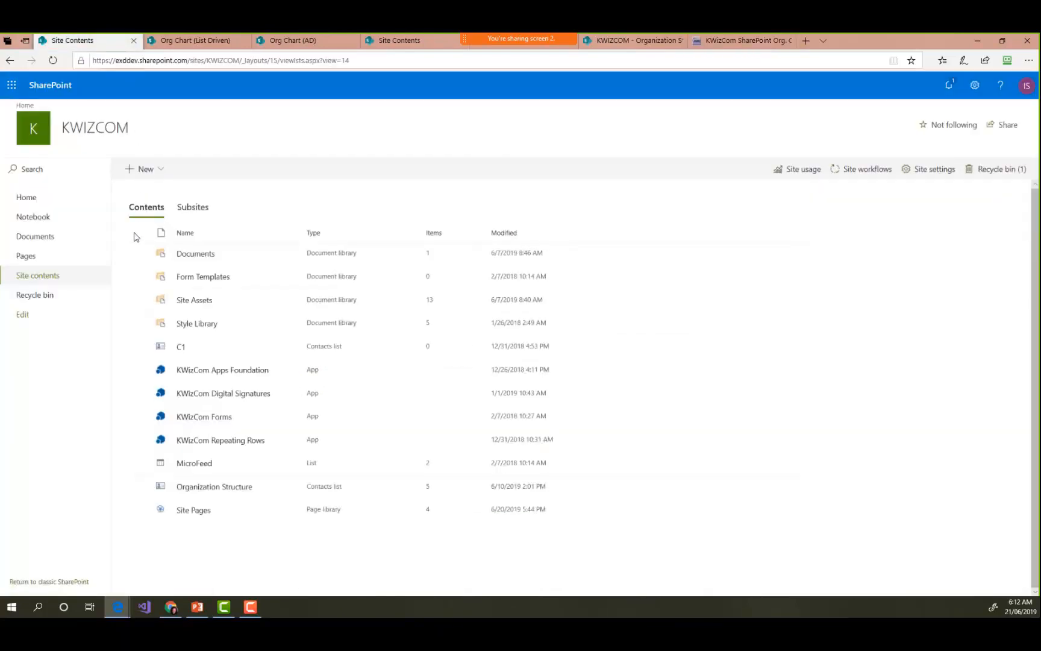
{"action": "left_click", "coordinate": [26, 257]}
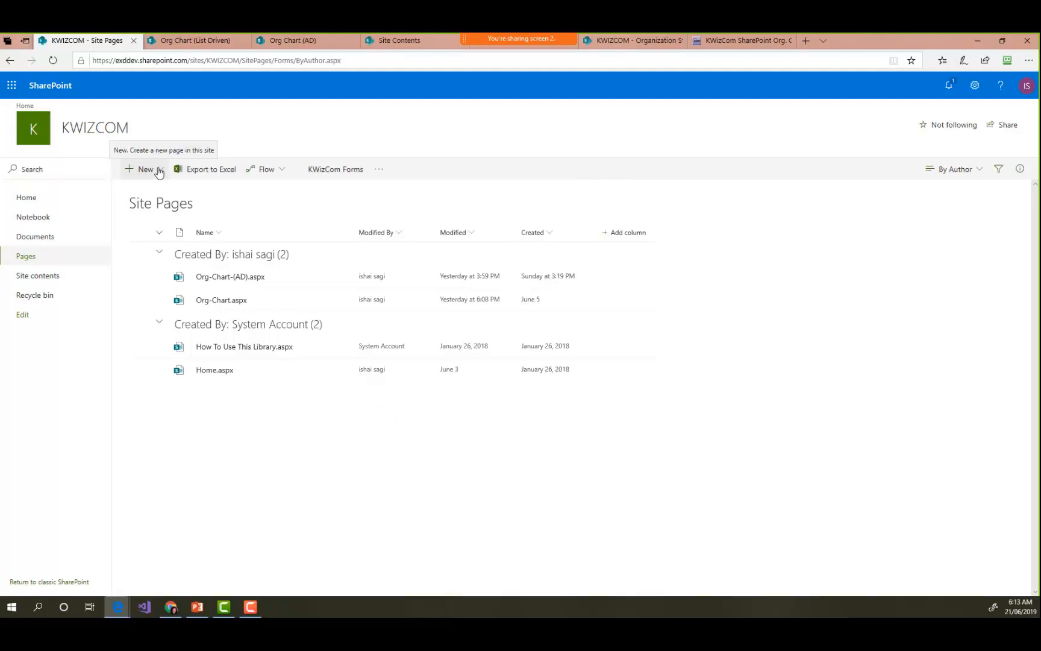
{"action": "left_click", "coordinate": [163, 174]}
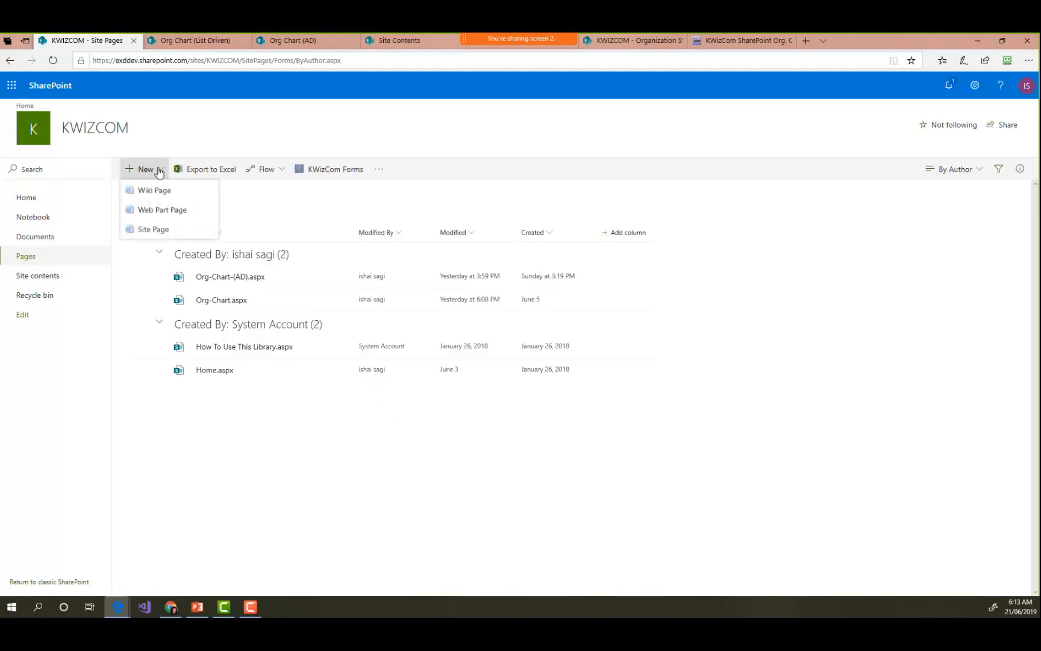
{"action": "left_click", "coordinate": [168, 232]}
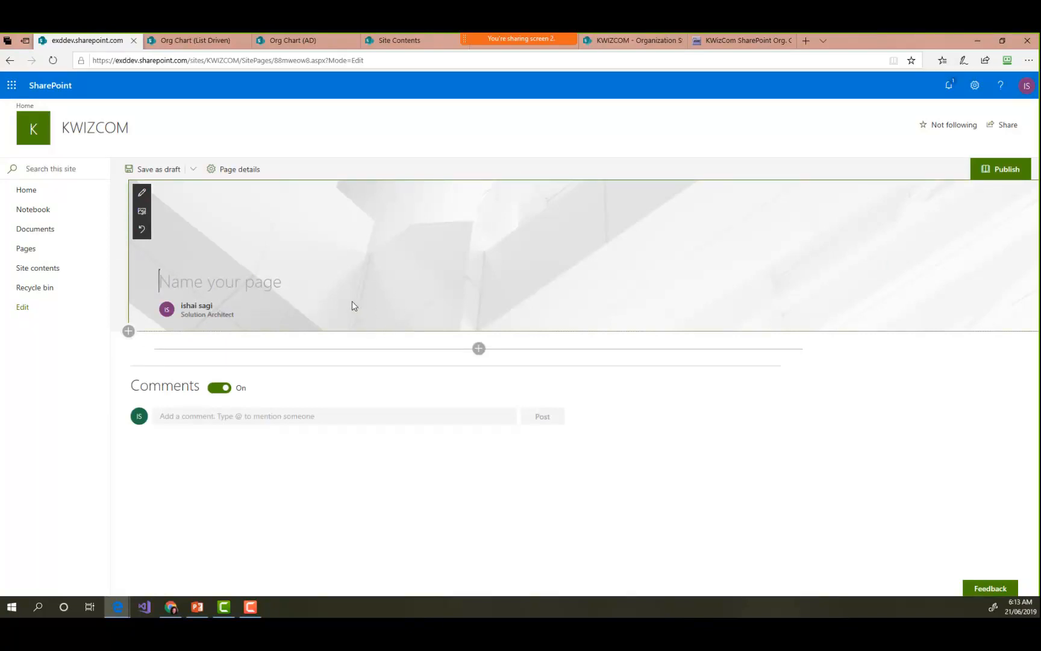
- Name the new page "Org Chart Demo"
{"action": "type", "text": "Org c"}
{"action": "key", "text": "BackSpace"}
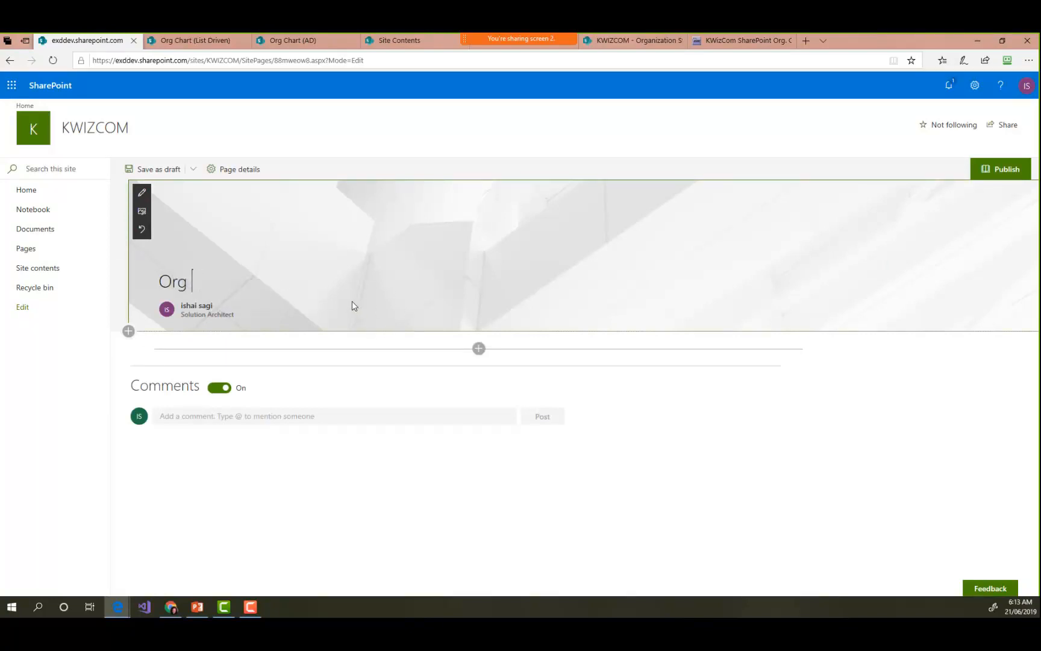
{"action": "type", "text": "Chart Demo"}
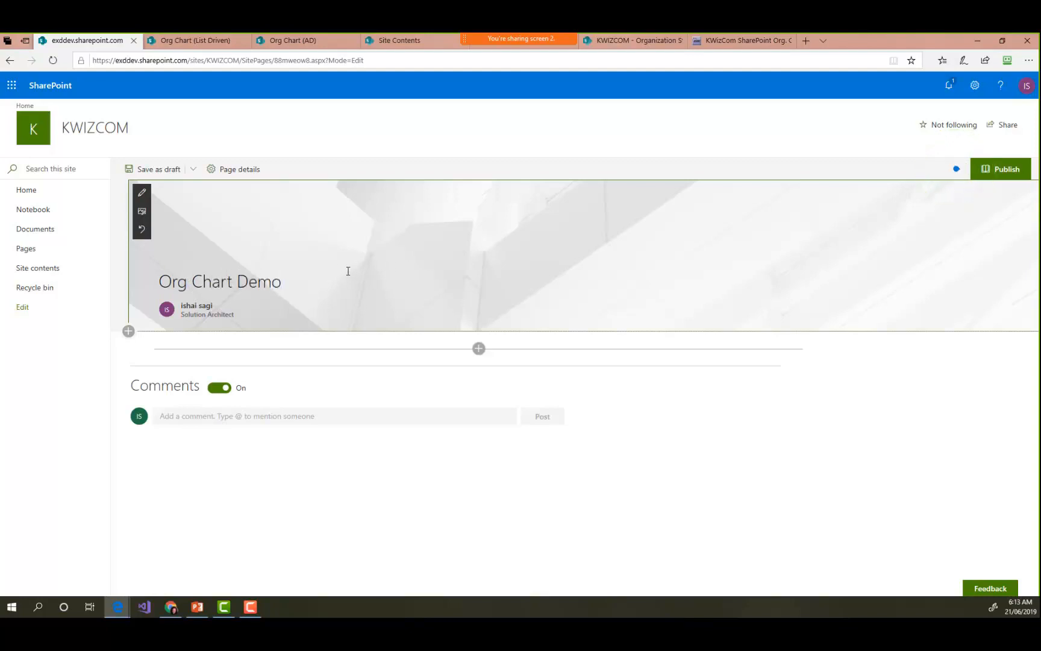
- Add the Org. Chart web part to the empty section below the page title
{"action": "left_click", "coordinate": [479, 350]}
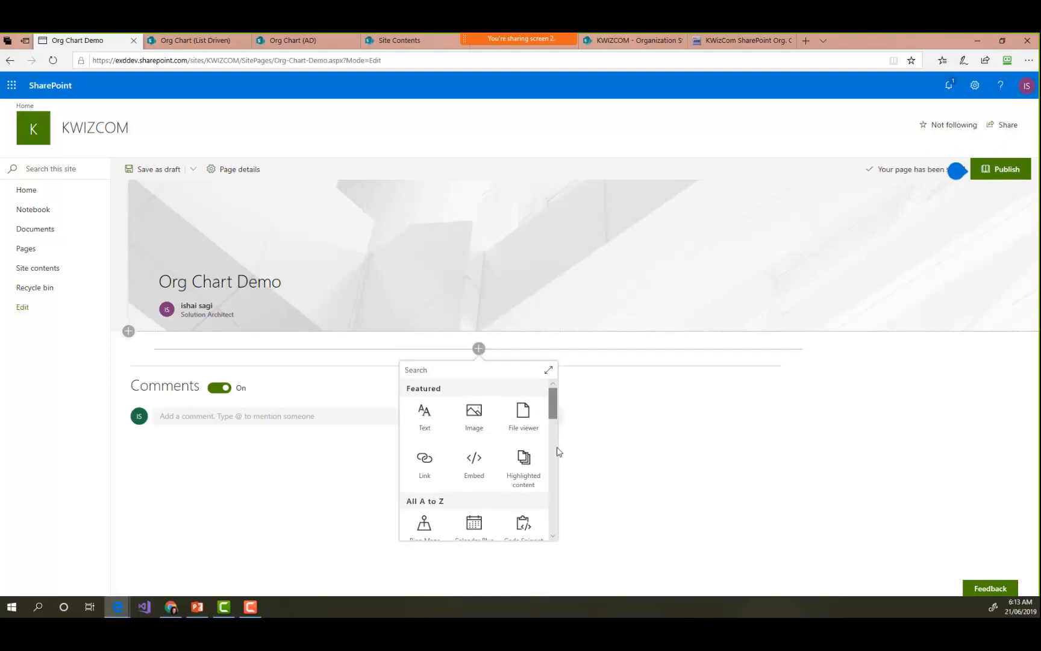
{"action": "scroll", "coordinate": [555, 452], "scroll_direction": "down", "scroll_amount": 3}
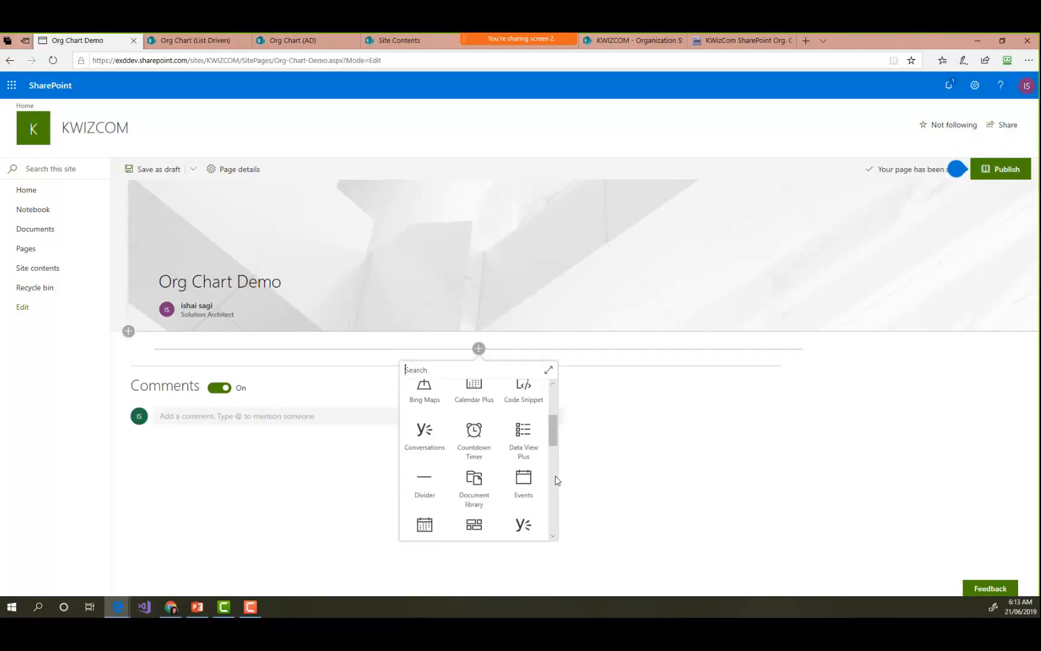
{"action": "scroll", "coordinate": [555, 480], "scroll_direction": "down", "scroll_amount": 2}
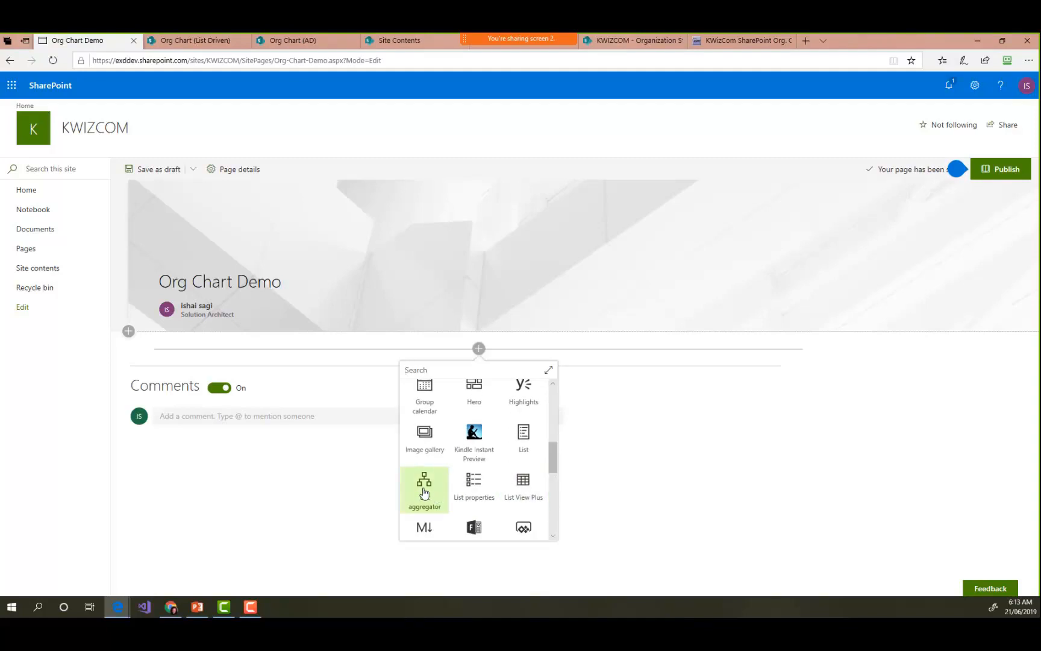
{"action": "scroll", "coordinate": [559, 504], "scroll_direction": "down", "scroll_amount": 3}
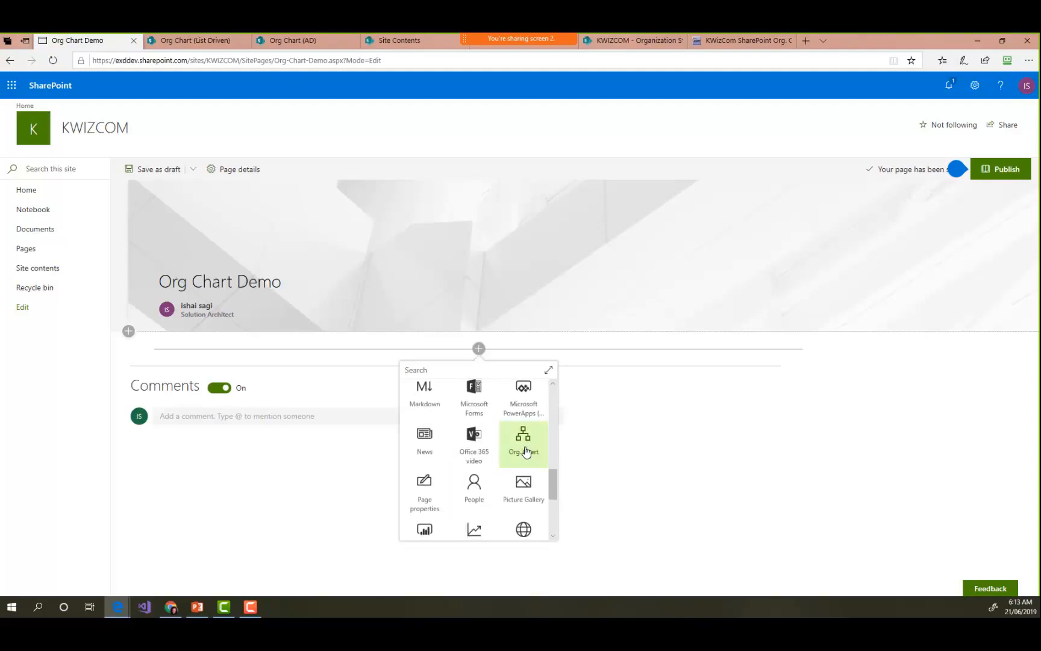
{"action": "left_click", "coordinate": [525, 449]}
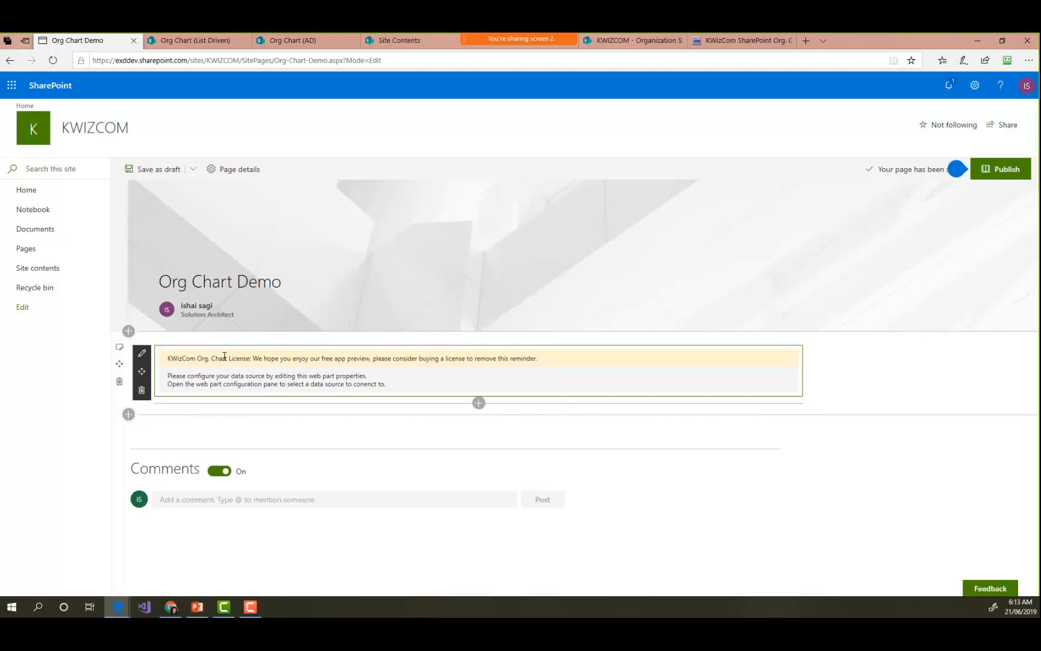
- Open the Org. Chart web part's properties and set its data source type to SharePoint List
{"action": "left_click", "coordinate": [143, 355]}
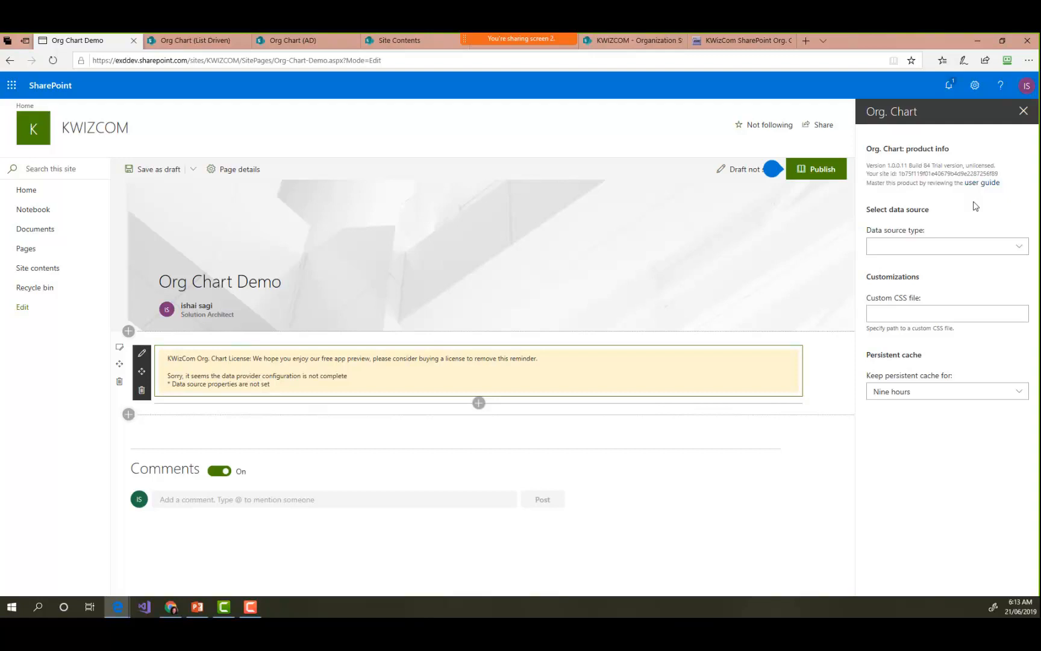
{"action": "left_click", "coordinate": [986, 255]}
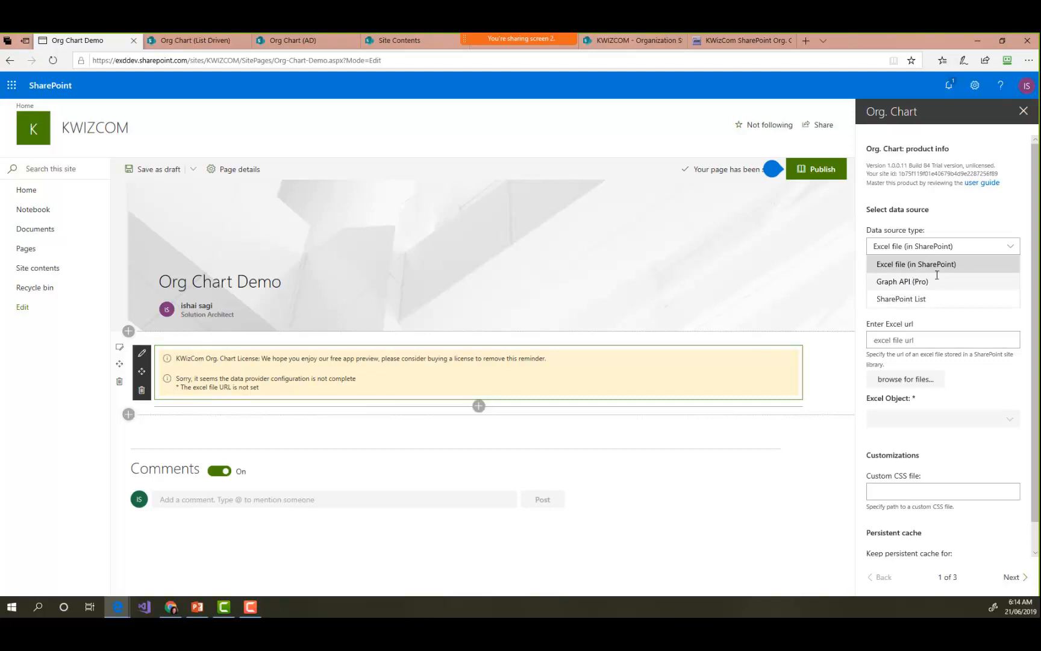
{"action": "left_click", "coordinate": [910, 281]}
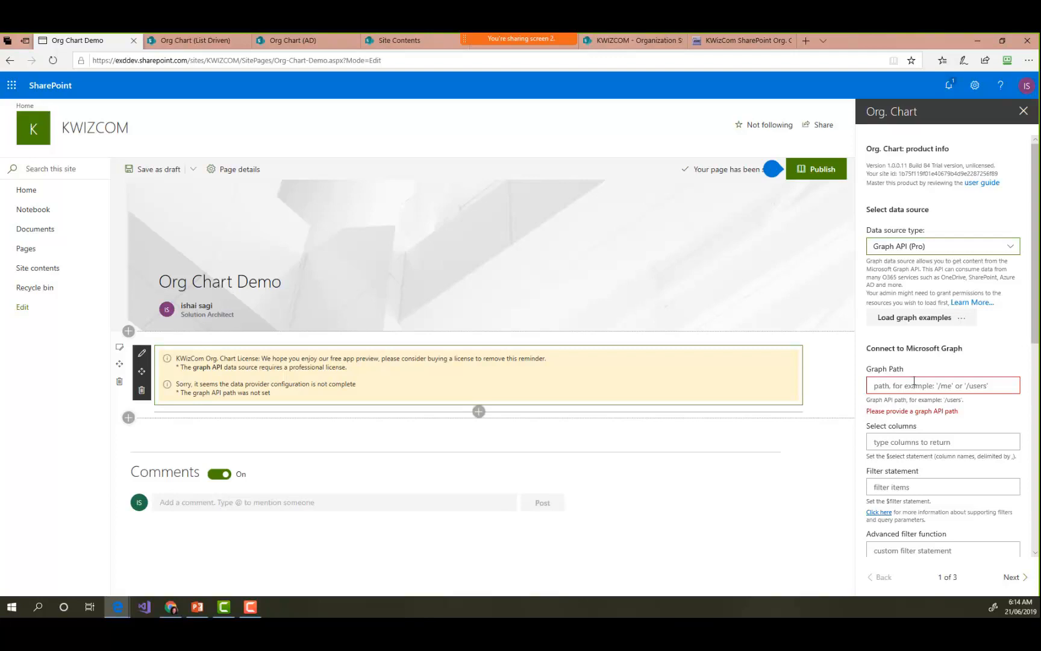
{"action": "left_click", "coordinate": [904, 253]}
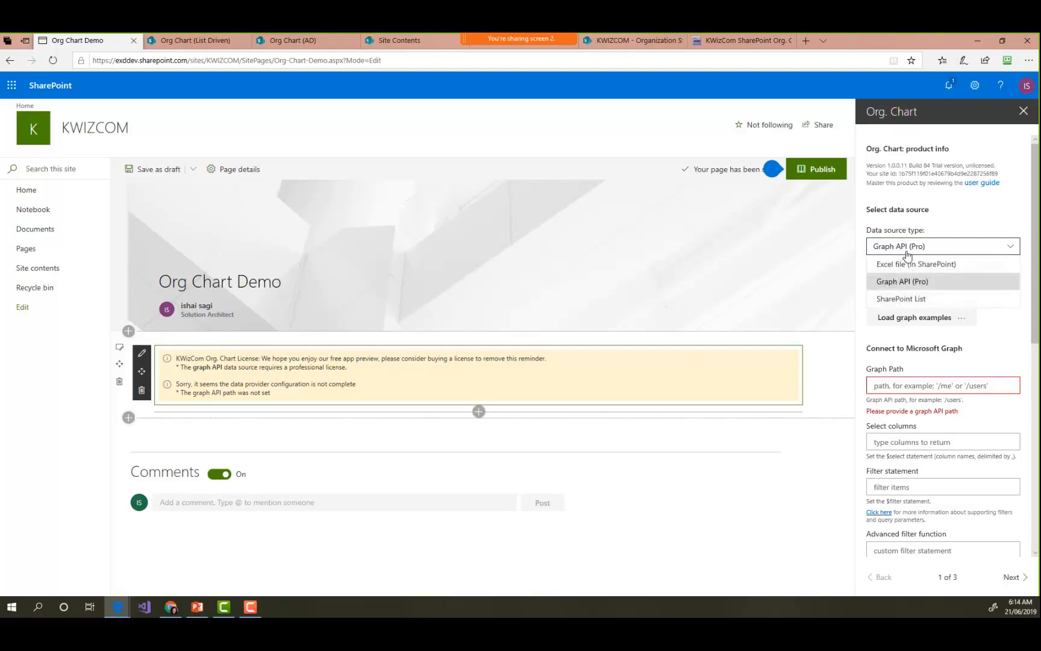
{"action": "left_click", "coordinate": [902, 300]}
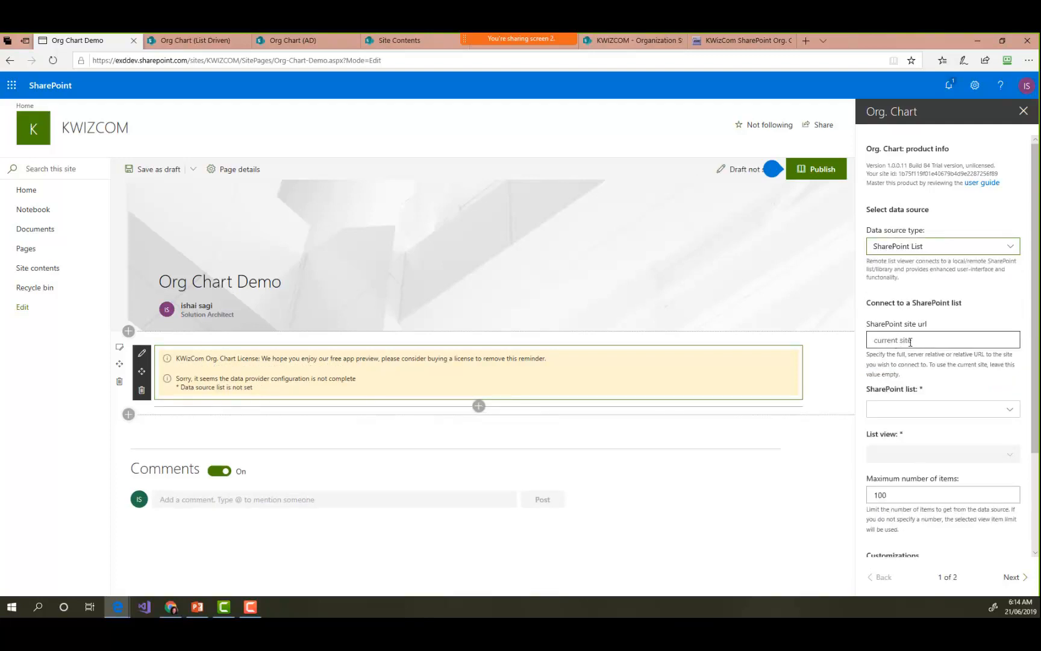
- Connect the org chart to the current site's Organization Structure list
{"action": "left_click", "coordinate": [938, 416]}
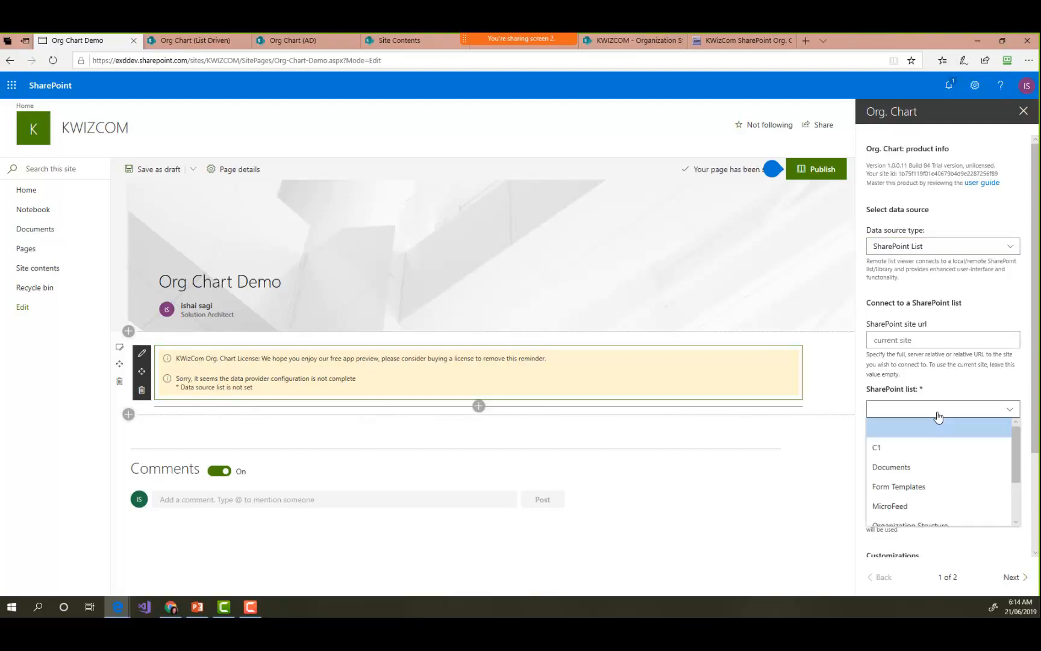
{"action": "left_click", "coordinate": [1002, 392]}
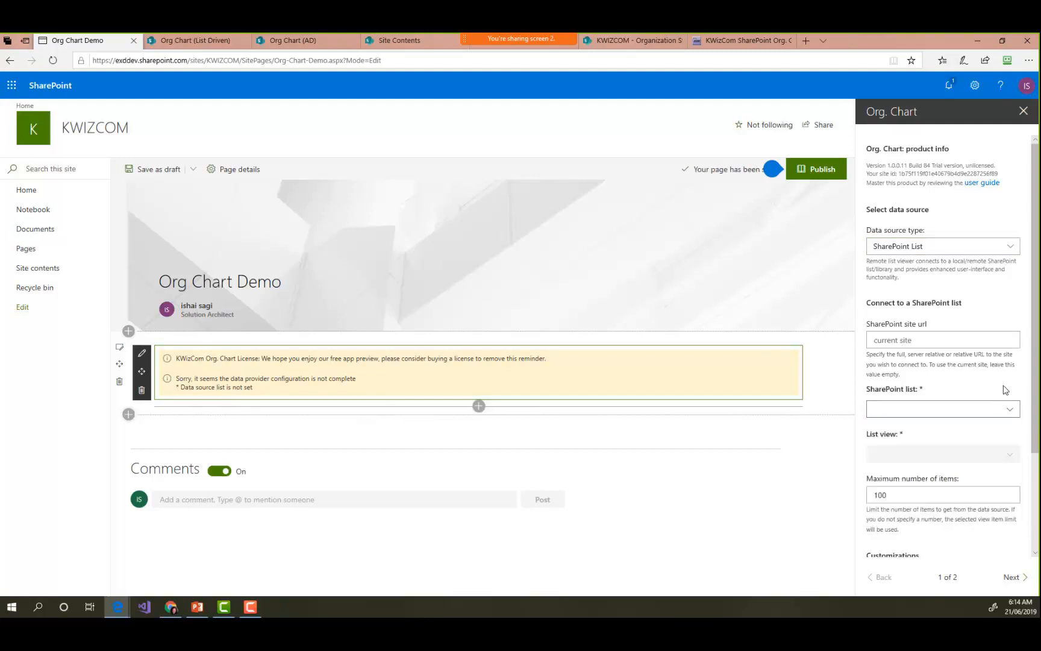
{"action": "left_click", "coordinate": [1036, 500]}
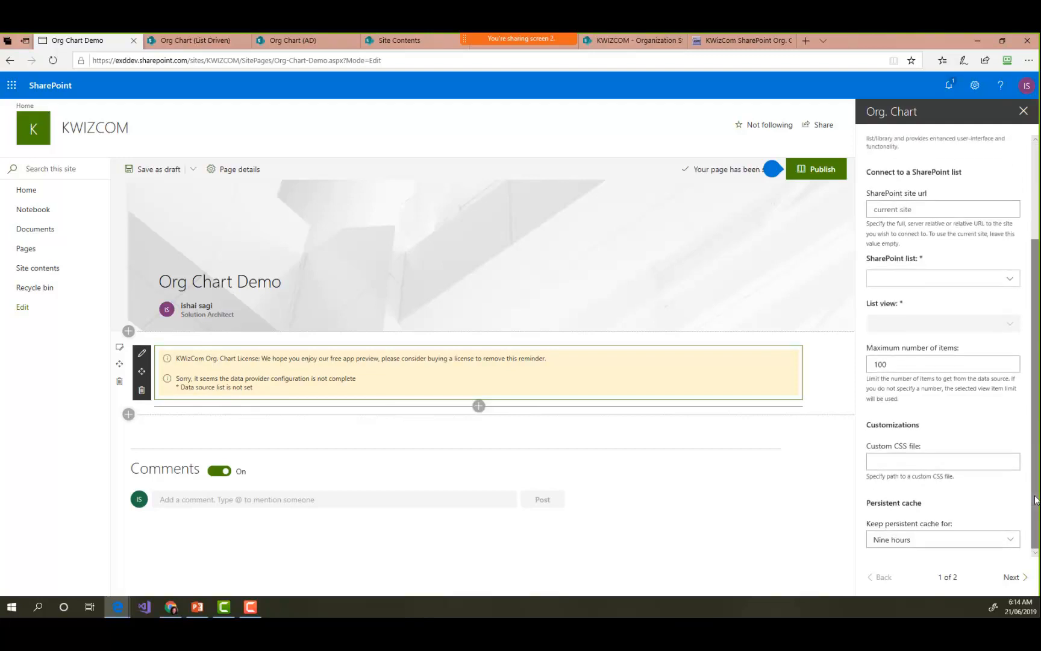
{"action": "left_click_drag", "start_coordinate": [1035, 500], "coordinate": [1036, 497]}
{"action": "left_click", "coordinate": [1010, 282]}
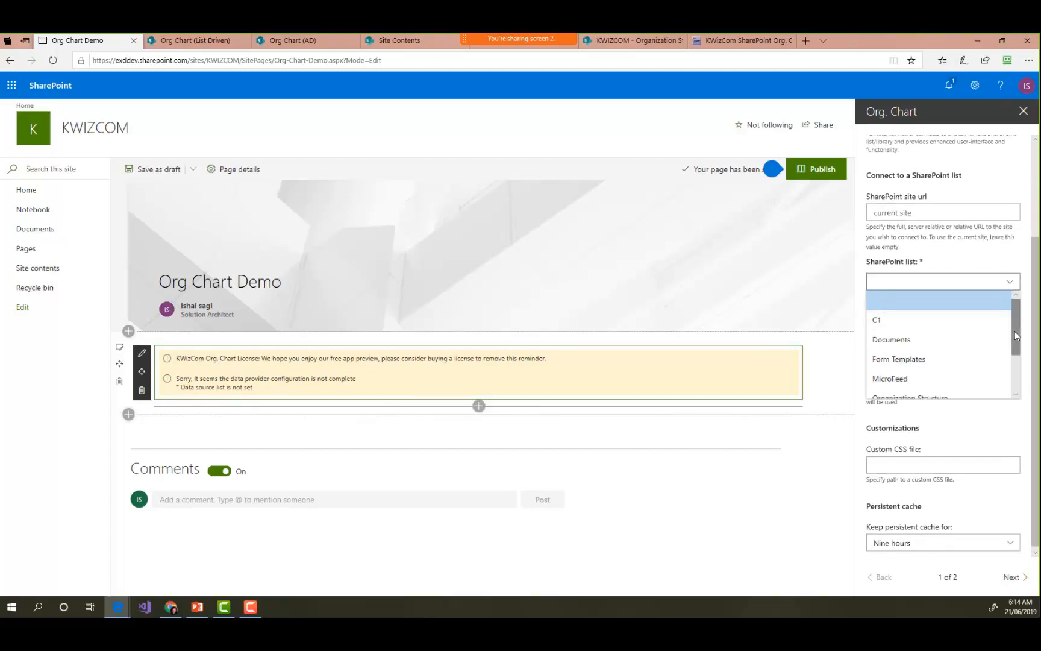
{"action": "left_click_drag", "start_coordinate": [1014, 331], "coordinate": [1013, 360]}
{"action": "scroll", "coordinate": [966, 353], "scroll_direction": "down", "scroll_amount": 1}
{"action": "left_click", "coordinate": [942, 344]}
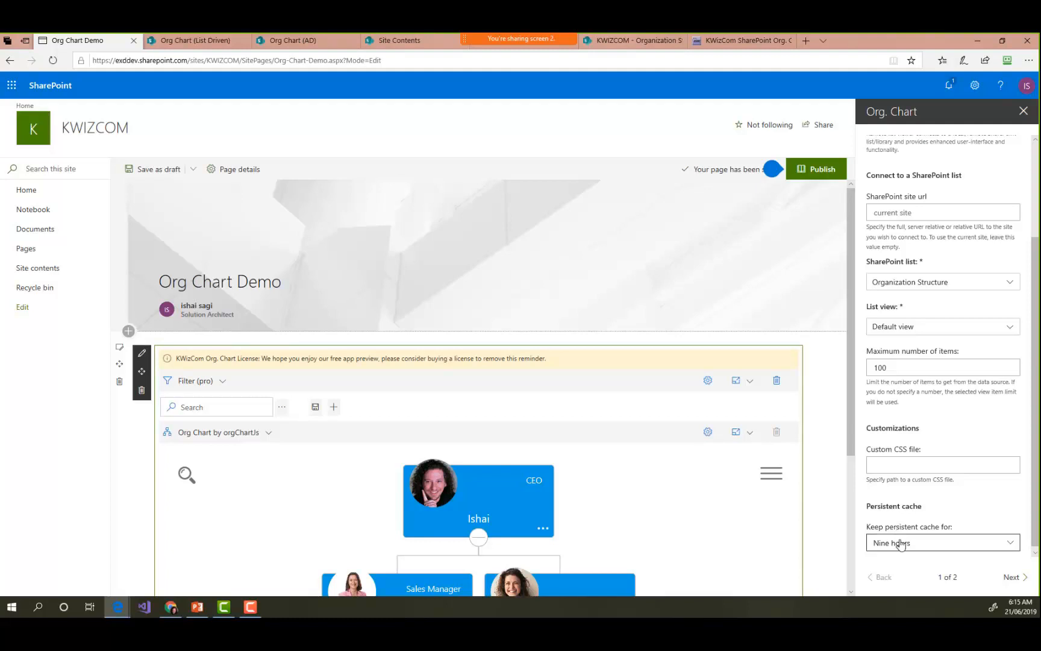
- Review the persistent cache durations, the organization chart column mapping and the chart on the page
{"action": "left_click_drag", "start_coordinate": [901, 544], "coordinate": [916, 547]}
{"action": "left_click", "coordinate": [982, 540]}
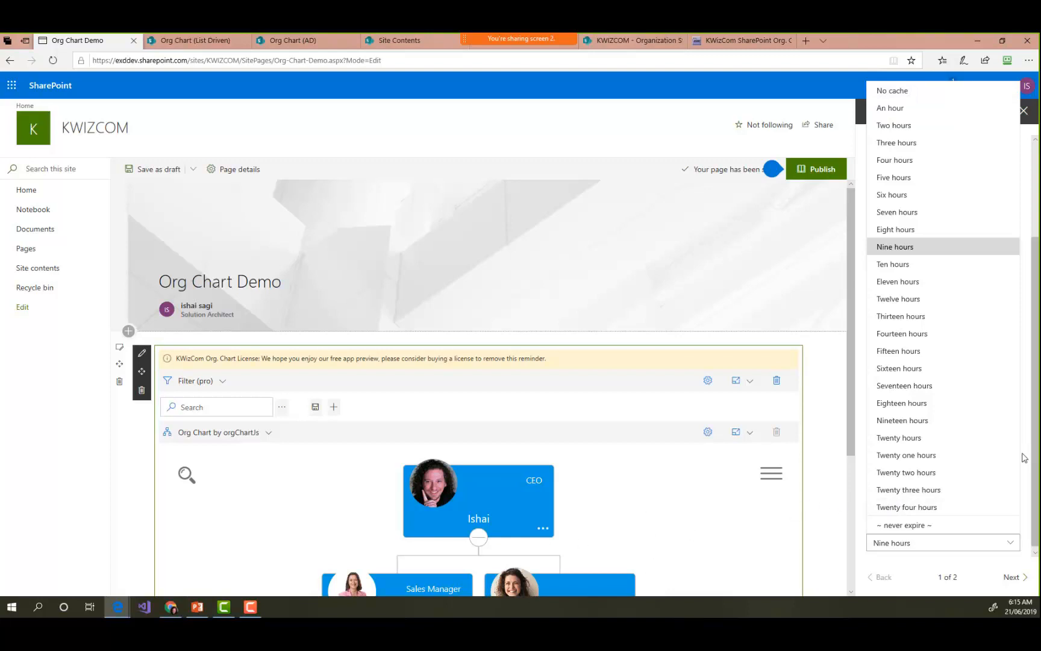
{"action": "left_click", "coordinate": [1027, 536]}
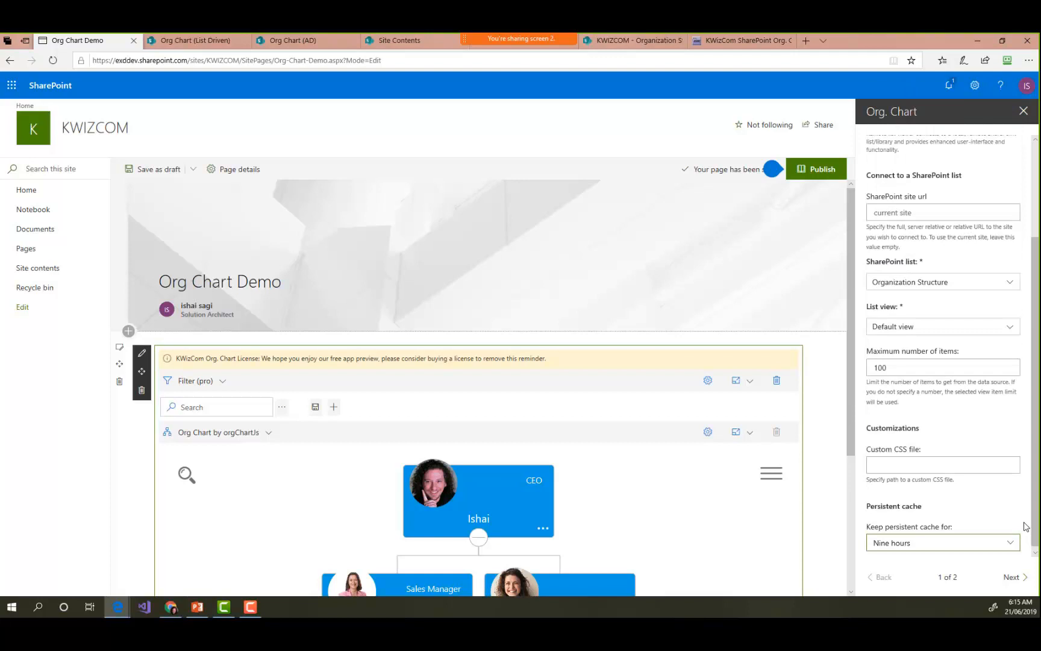
{"action": "left_click", "coordinate": [1011, 577]}
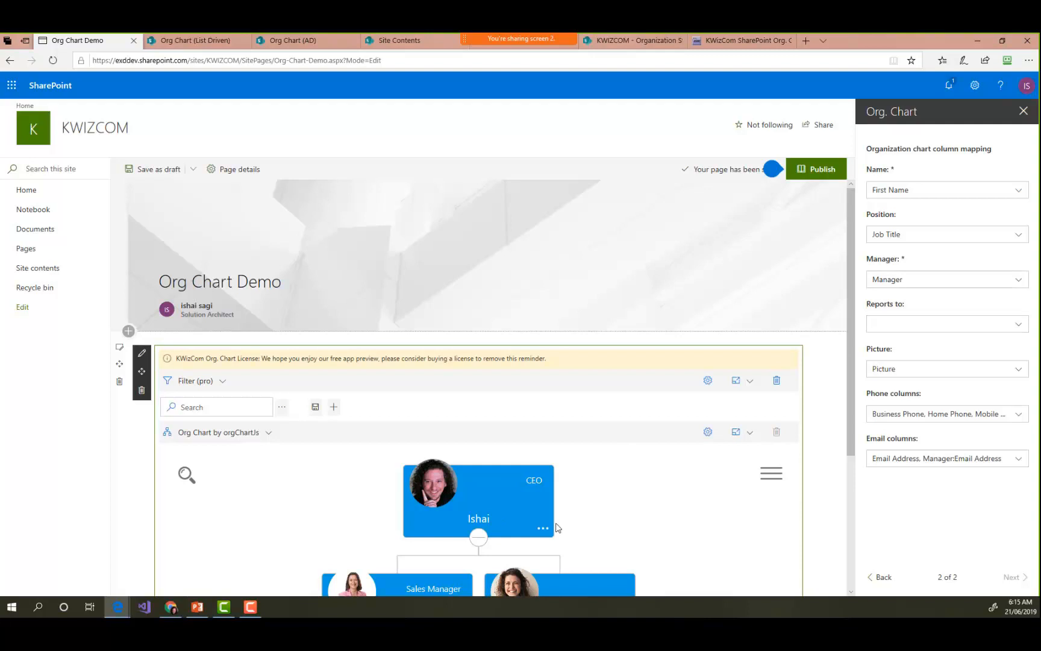
{"action": "scroll", "coordinate": [851, 506], "scroll_direction": "down", "scroll_amount": 3}
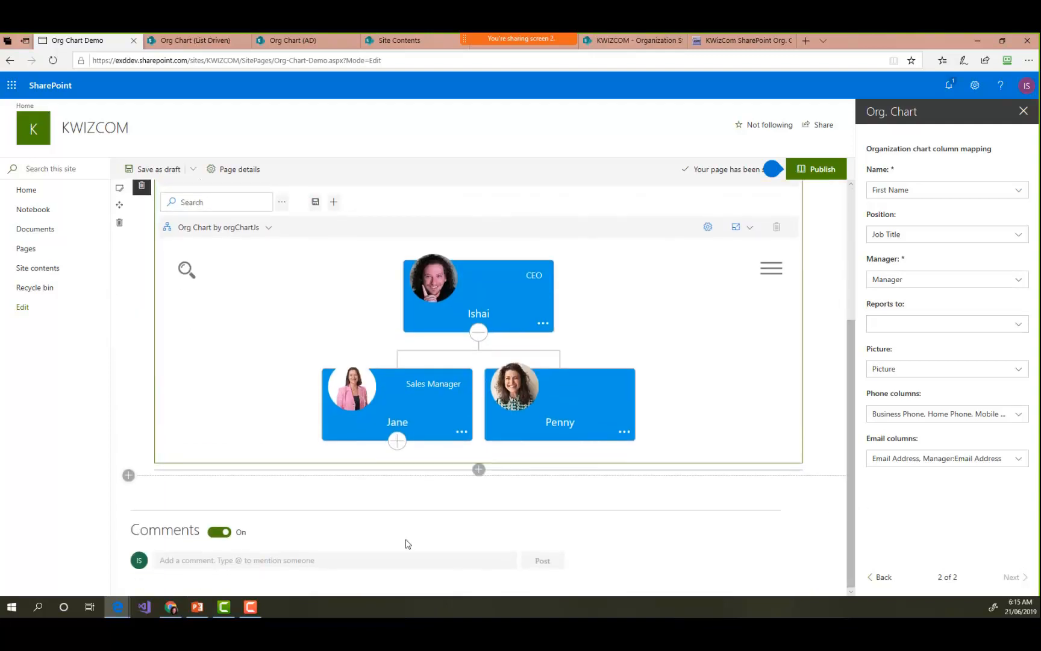
- Switch to PowerPoint, advance from the Installation slide to the Usage slide, and return to the Org Chart Demo page
{"action": "left_click", "coordinate": [199, 609]}
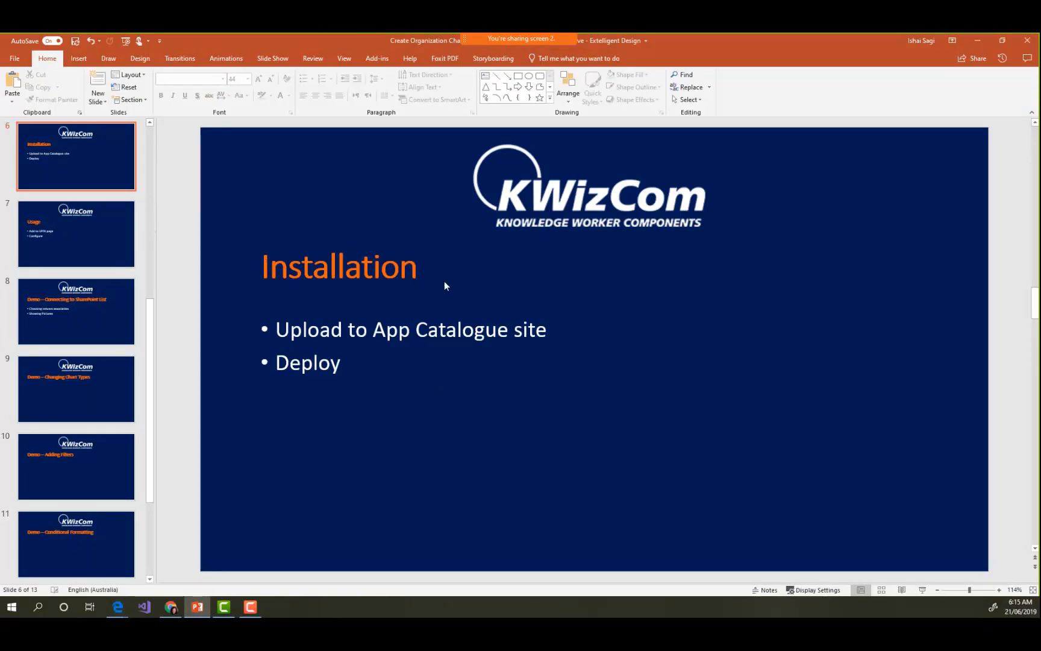
{"action": "scroll", "coordinate": [444, 285], "scroll_direction": "down", "scroll_amount": 1}
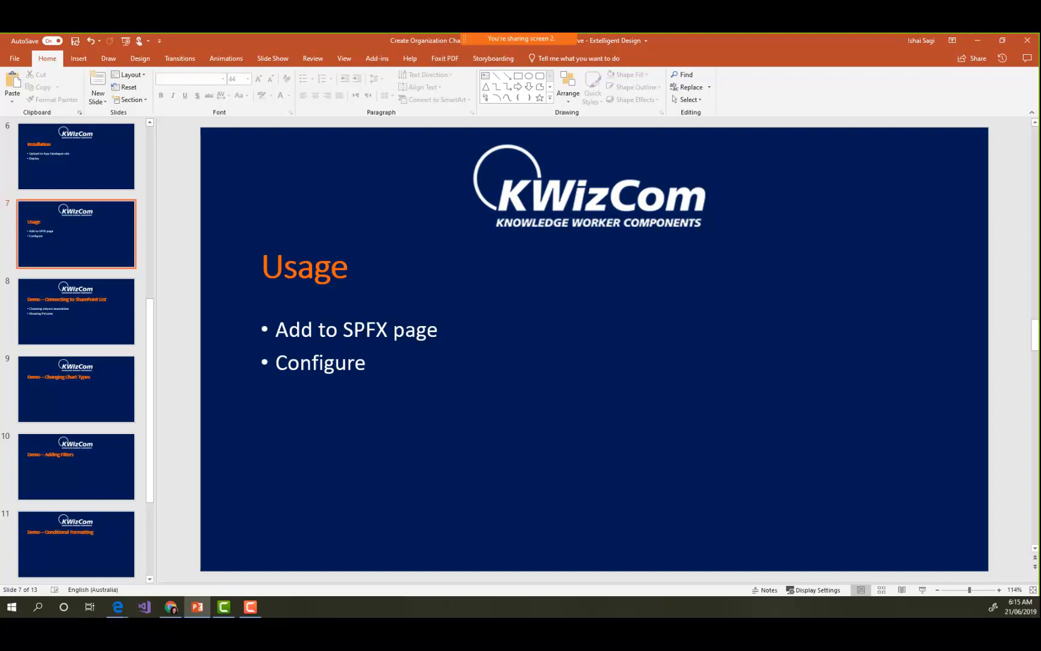
{"action": "left_click", "coordinate": [976, 41]}
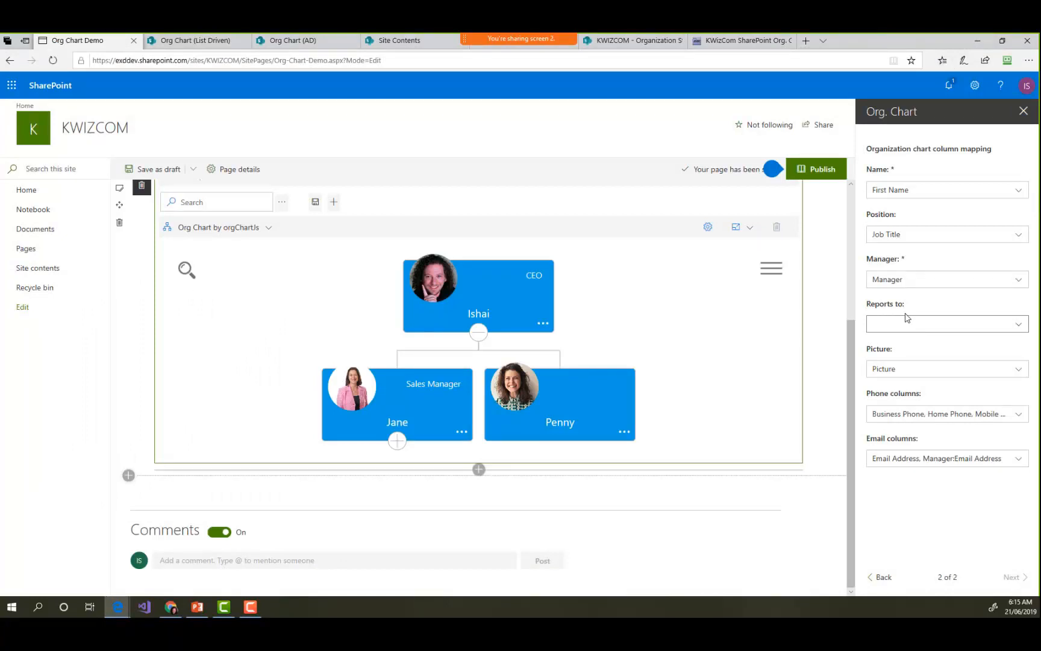
- Go back to the org chart's data source settings and open the List view choices
{"action": "left_click", "coordinate": [886, 580]}
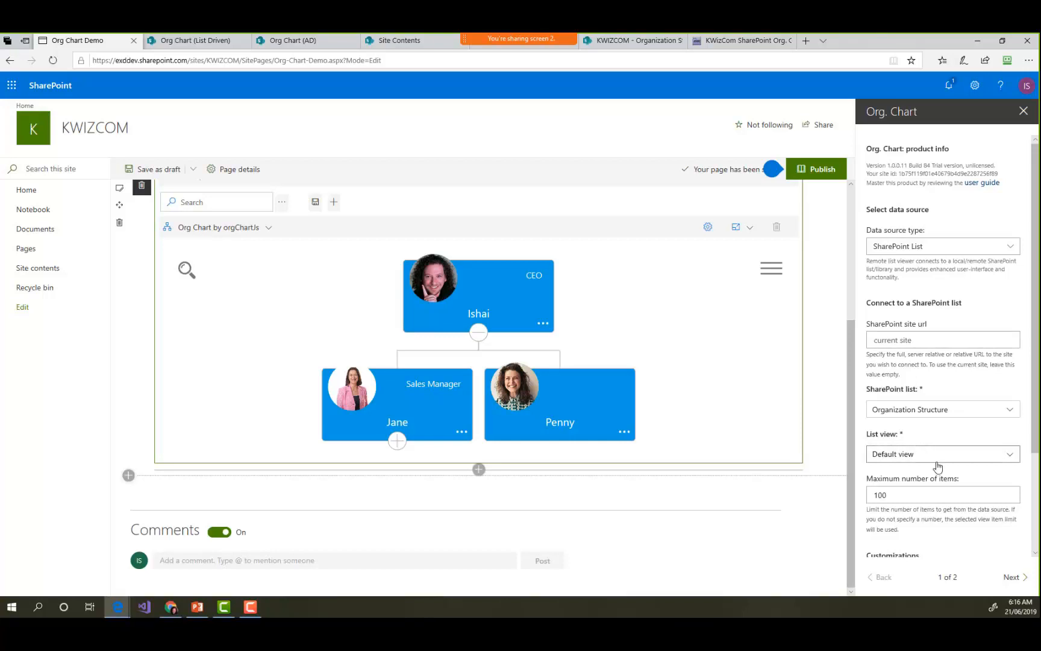
{"action": "left_click", "coordinate": [1005, 456]}
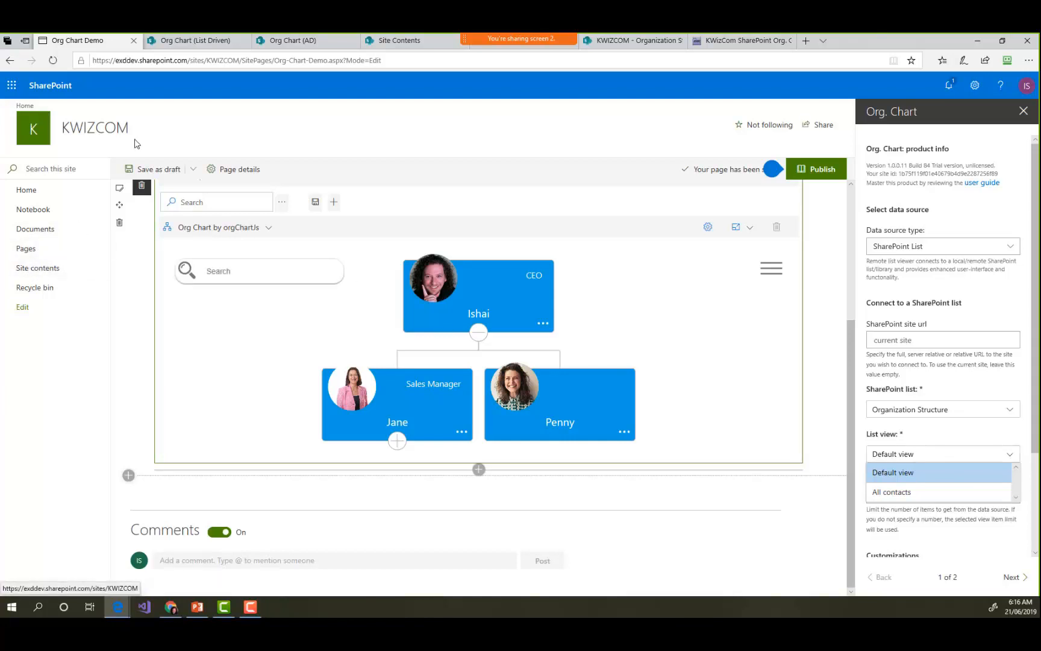
- Deselect the item in the Organization Structure list, open a new item form and look through its fields down to the attachments
{"action": "left_click", "coordinate": [633, 40]}
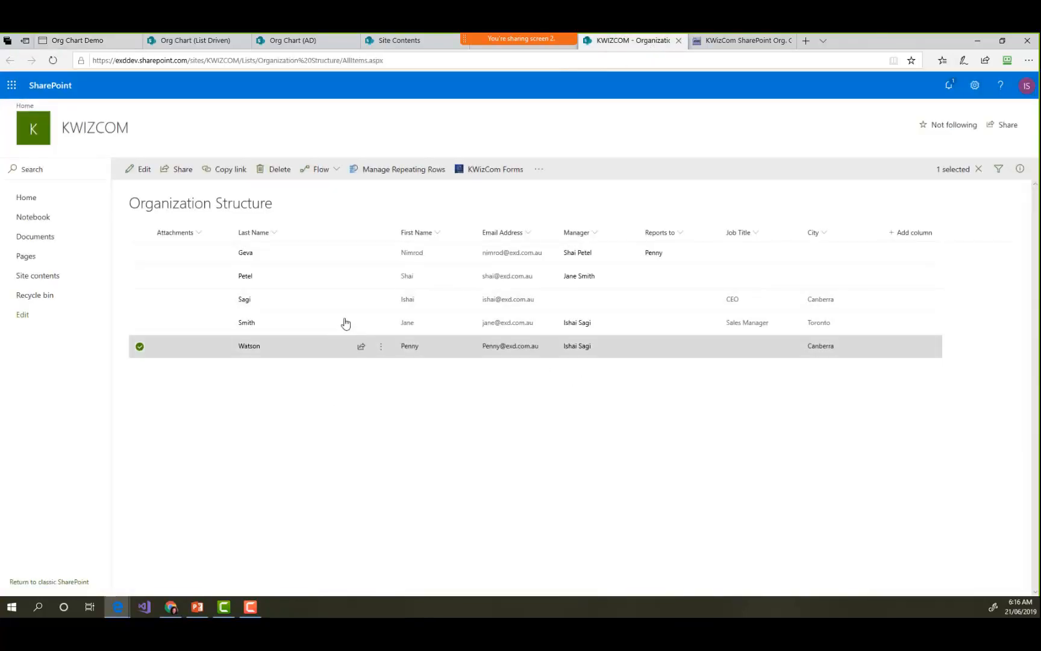
{"action": "left_click", "coordinate": [140, 348]}
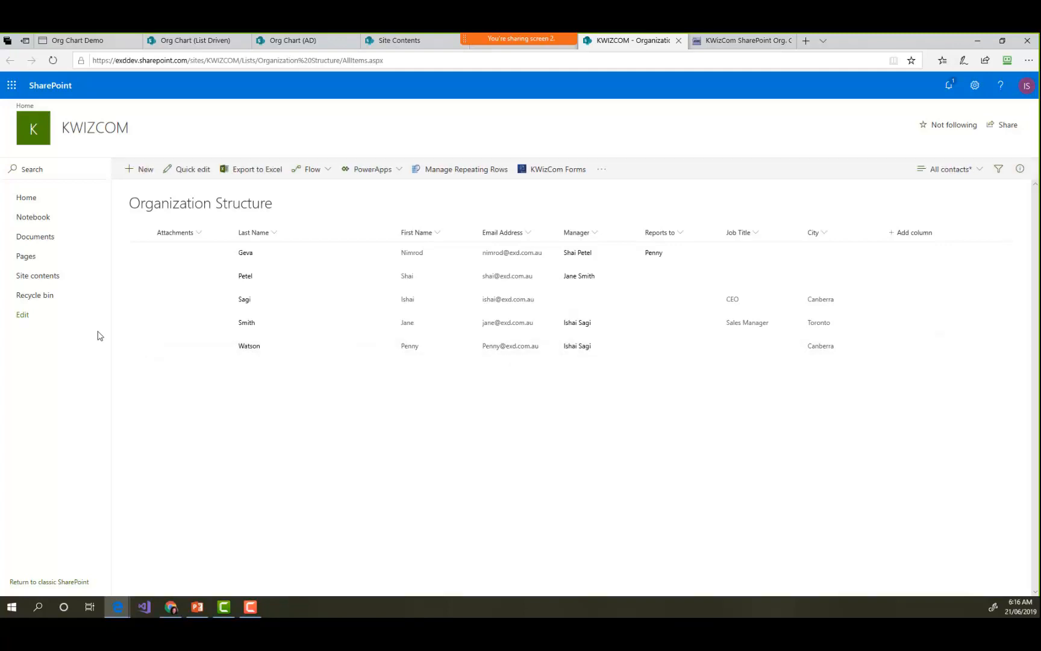
{"action": "left_click", "coordinate": [145, 169]}
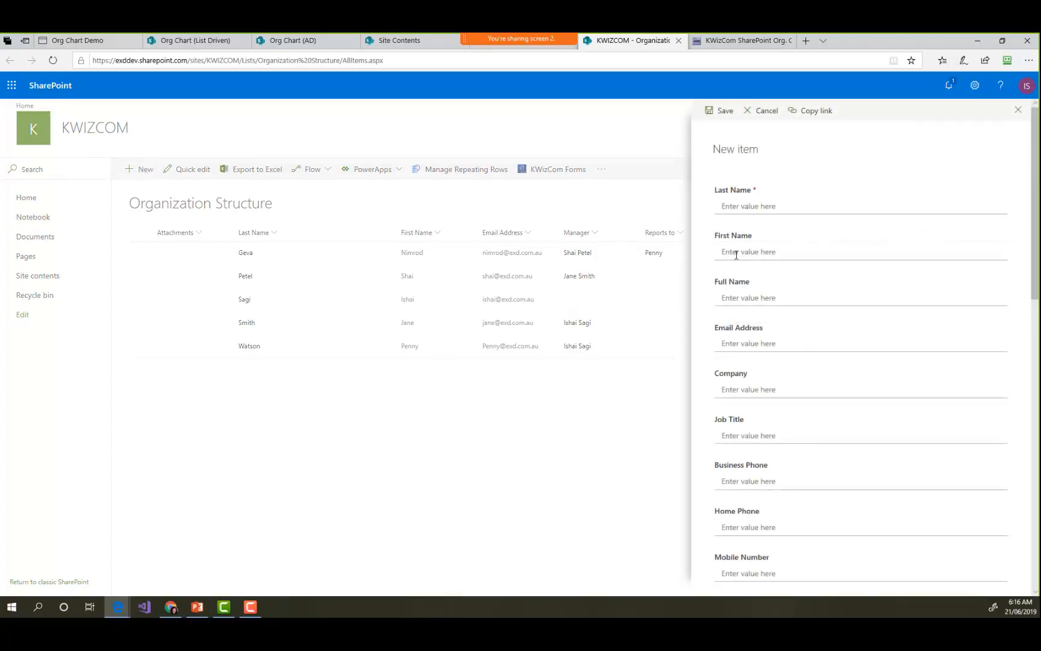
{"action": "scroll", "coordinate": [767, 317], "scroll_direction": "down", "scroll_amount": 5}
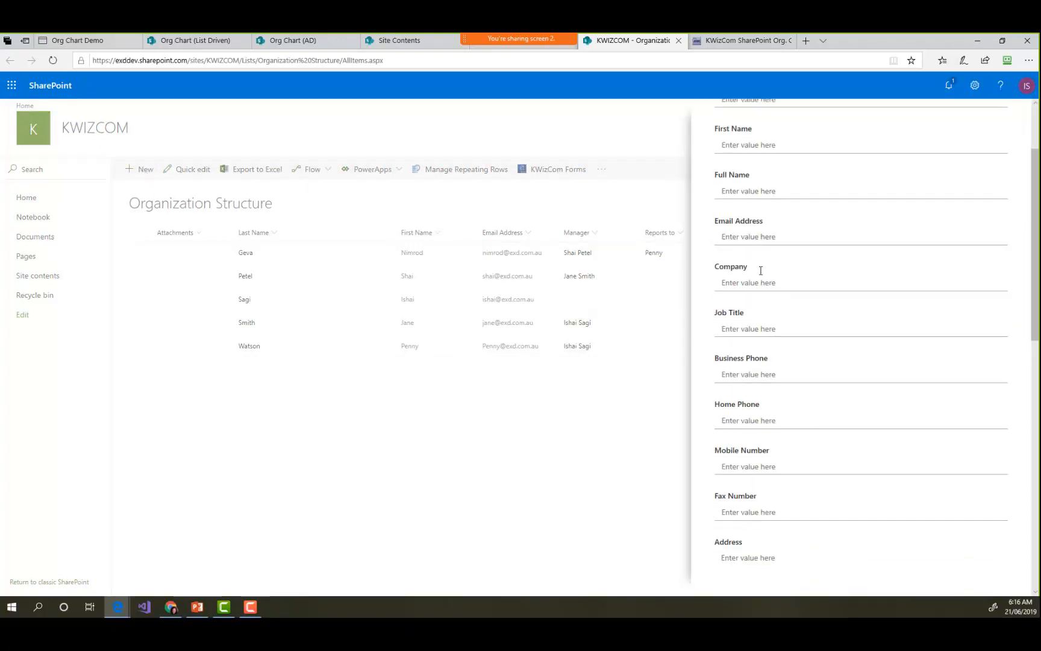
{"action": "scroll", "coordinate": [757, 267], "scroll_direction": "down", "scroll_amount": 2}
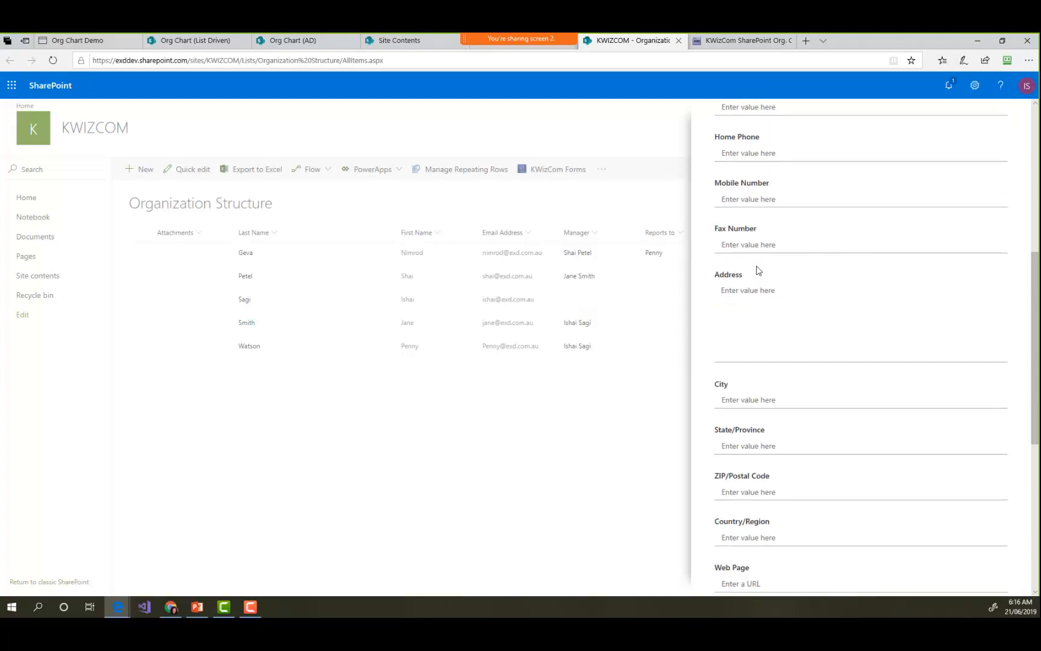
{"action": "scroll", "coordinate": [758, 270], "scroll_direction": "down", "scroll_amount": 2}
{"action": "scroll", "coordinate": [755, 266], "scroll_direction": "down", "scroll_amount": 8}
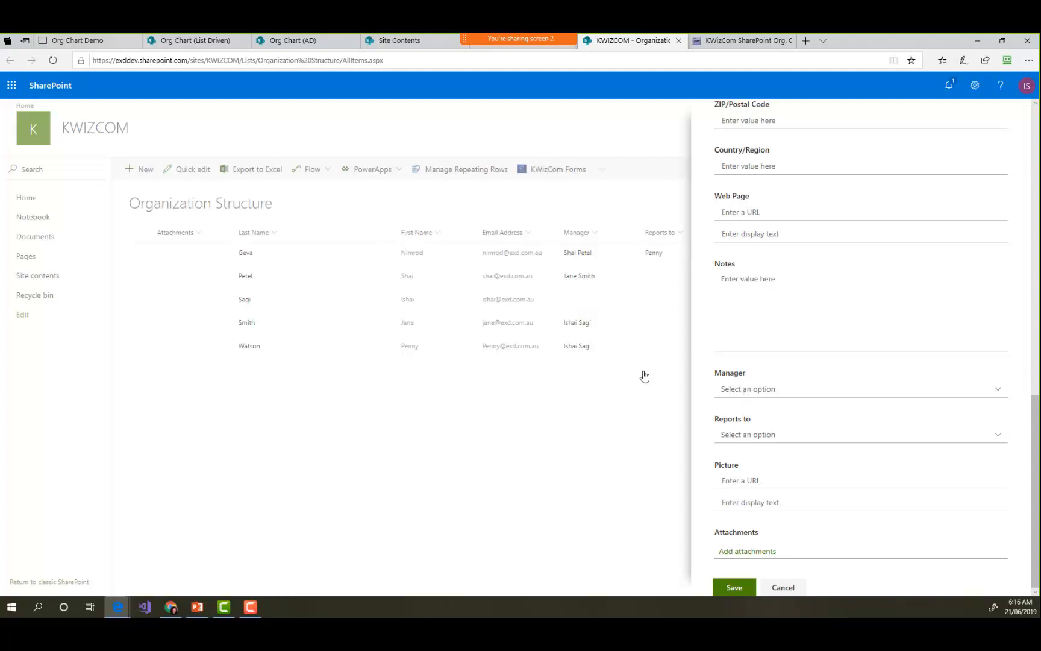
- Examine the Manager, Reports to and Picture fields of the new item, and cancel the item
{"action": "left_click", "coordinate": [804, 391]}
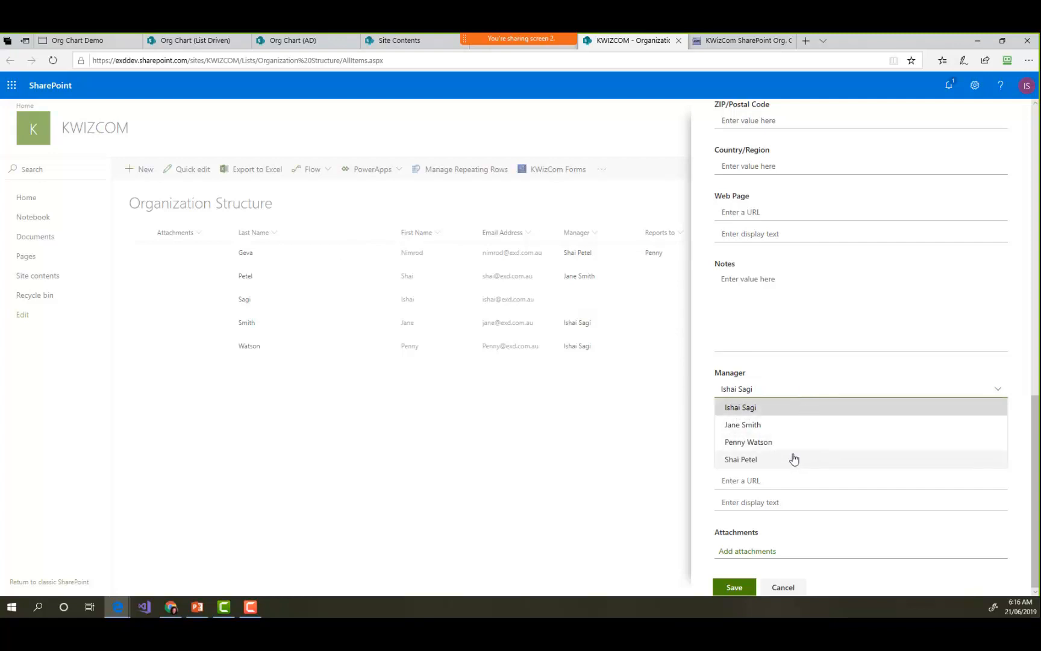
{"action": "left_click", "coordinate": [793, 386]}
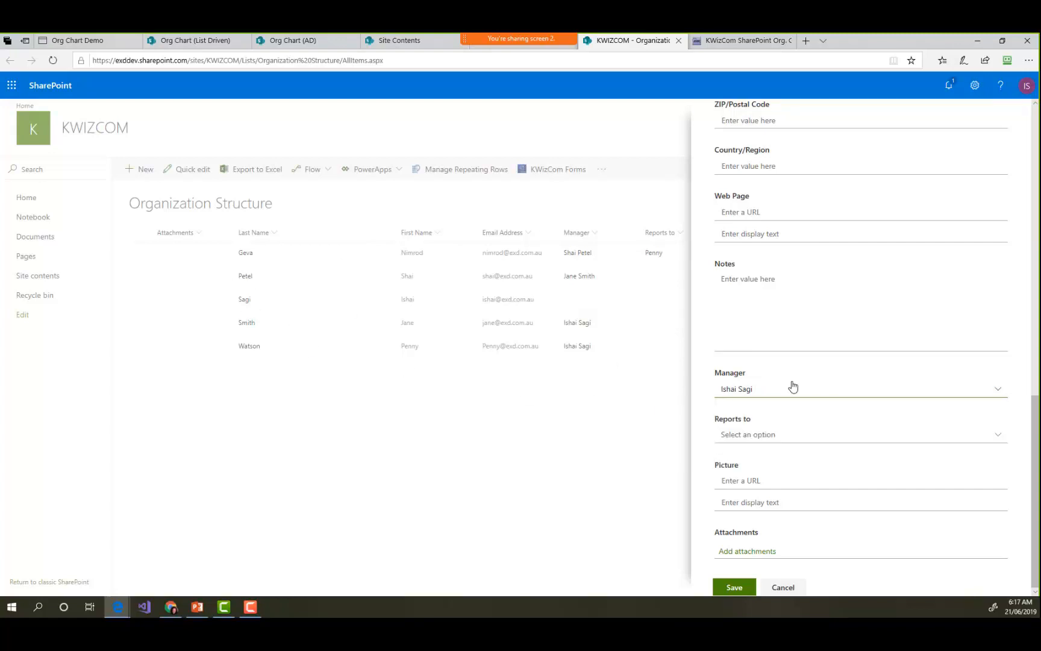
{"action": "left_click", "coordinate": [804, 434]}
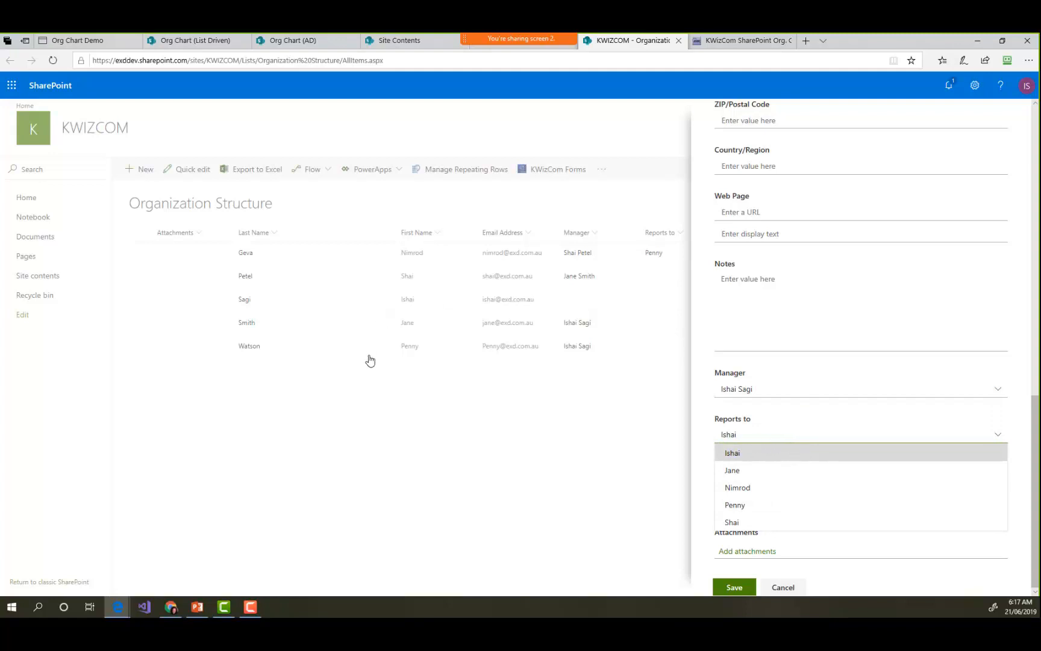
{"action": "left_click", "coordinate": [790, 434]}
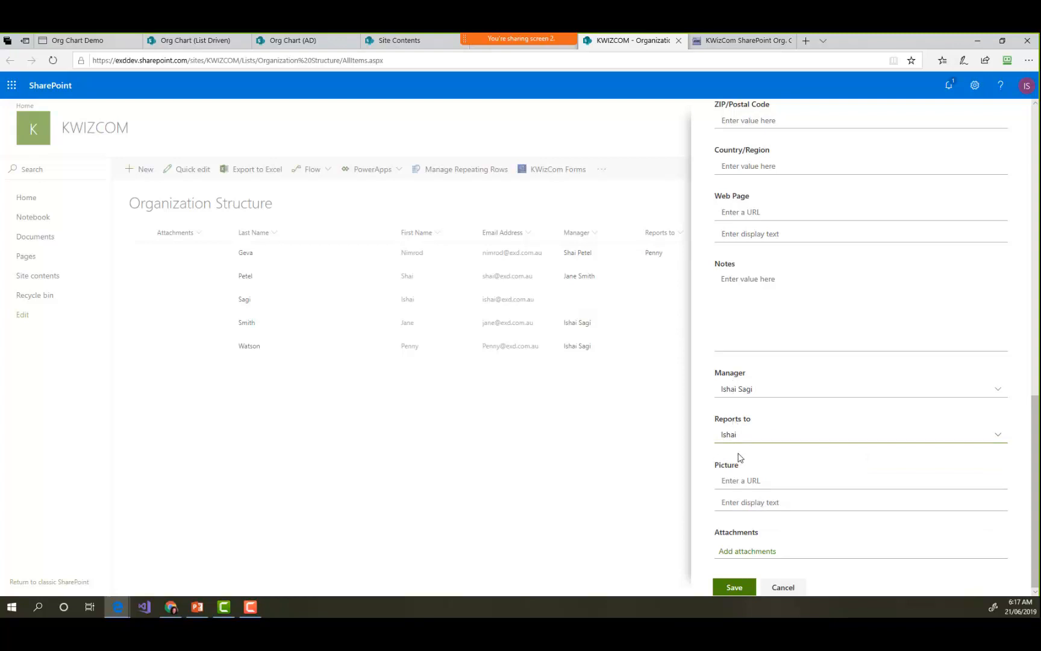
{"action": "left_click", "coordinate": [737, 482]}
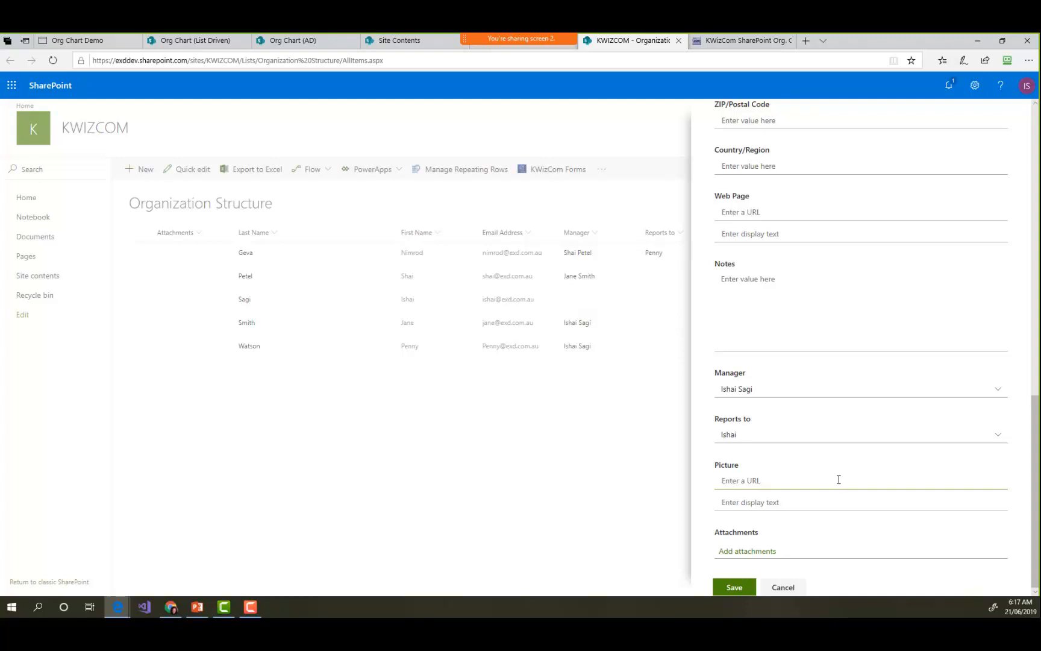
{"action": "left_click", "coordinate": [800, 587]}
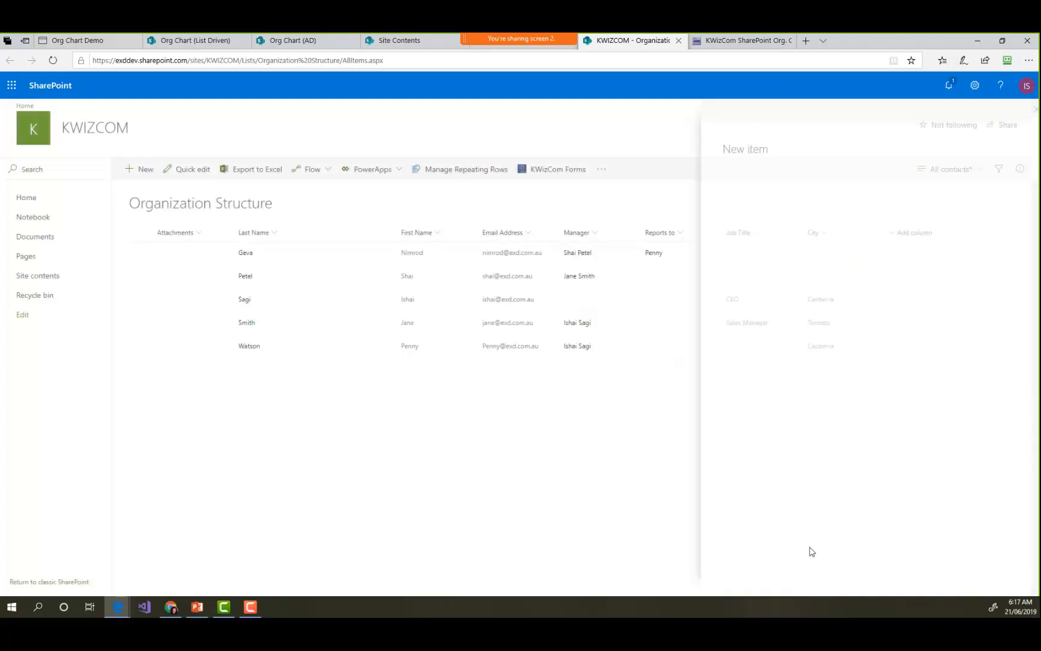
- Examine the CEO's list item and its Picture URL in the edit form, and close it without saving
{"action": "left_click", "coordinate": [243, 301]}
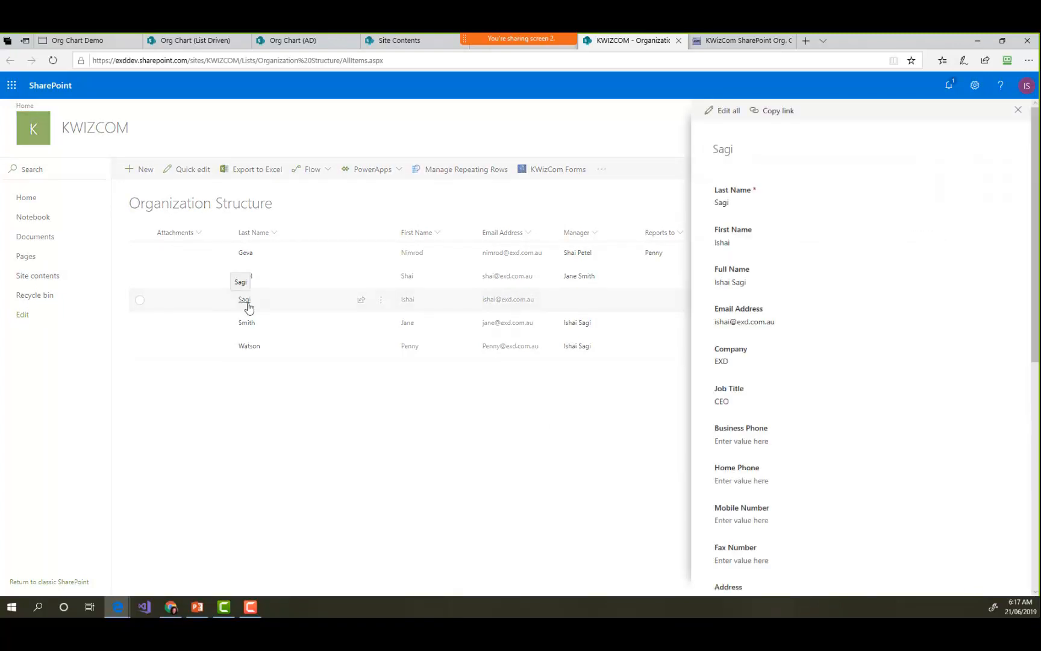
{"action": "scroll", "coordinate": [784, 480], "scroll_direction": "down", "scroll_amount": 6}
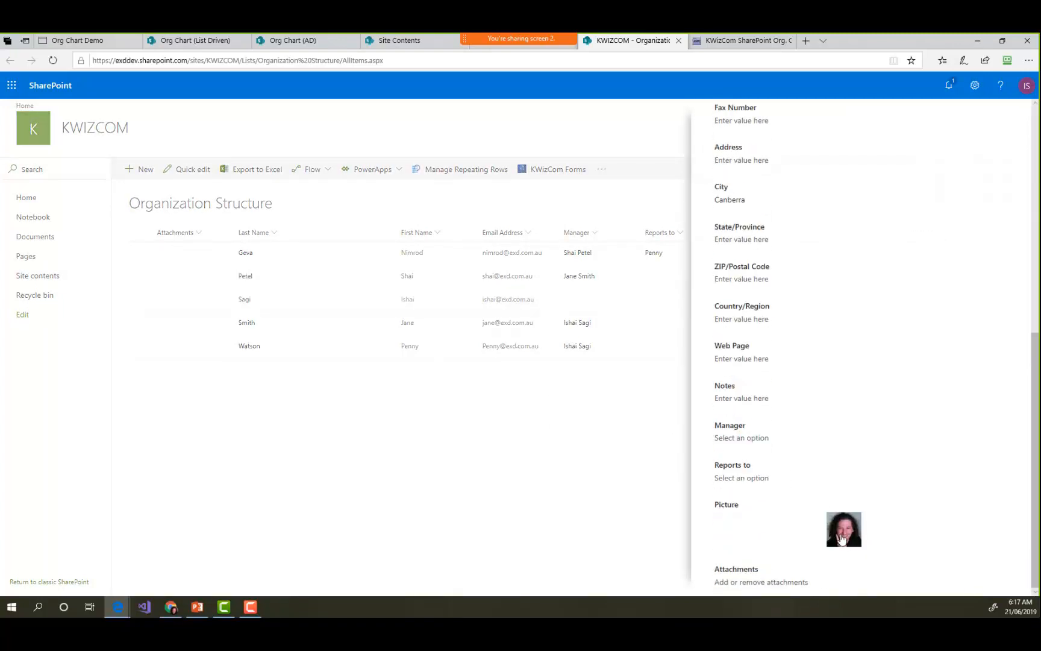
{"action": "scroll", "coordinate": [831, 482], "scroll_direction": "up", "scroll_amount": 7}
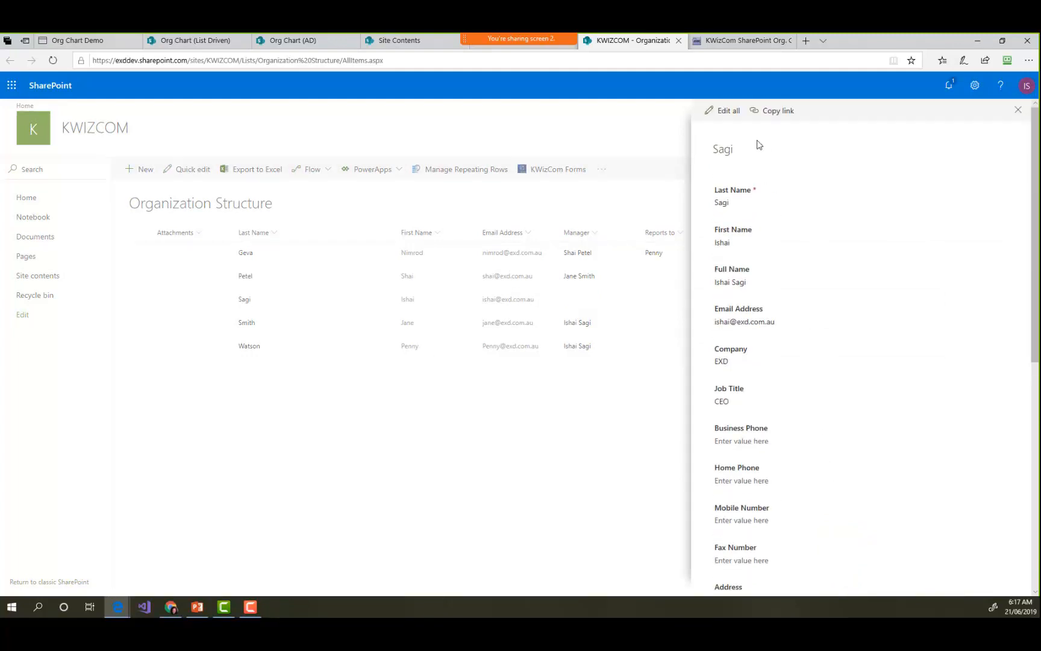
{"action": "left_click", "coordinate": [725, 112]}
{"action": "scroll", "coordinate": [814, 367], "scroll_direction": "down", "scroll_amount": 10}
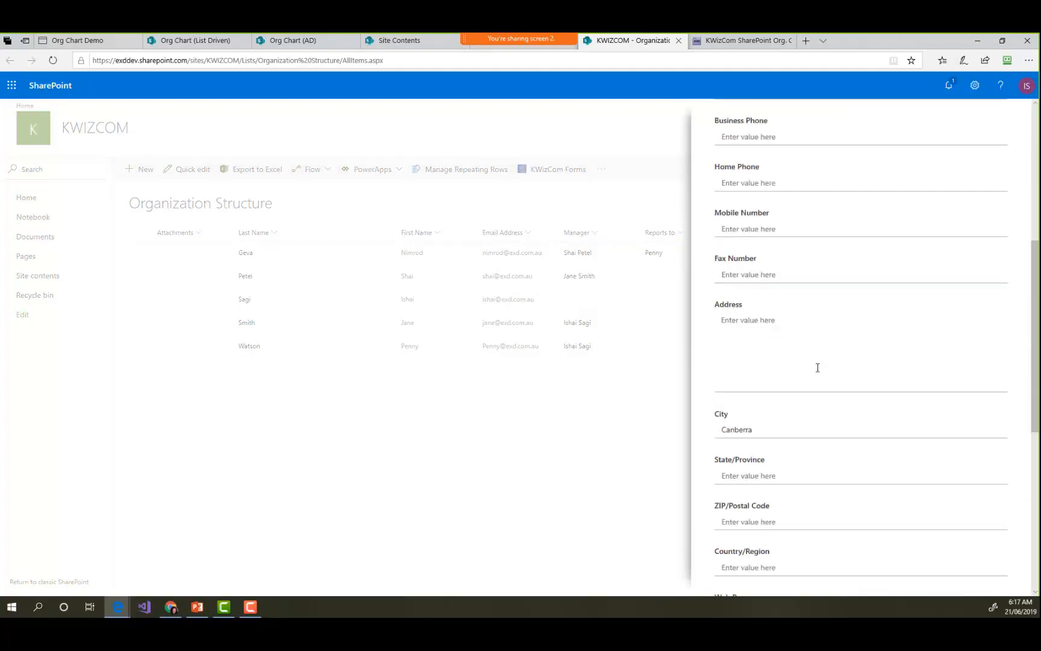
{"action": "scroll", "coordinate": [785, 422], "scroll_direction": "down", "scroll_amount": 1}
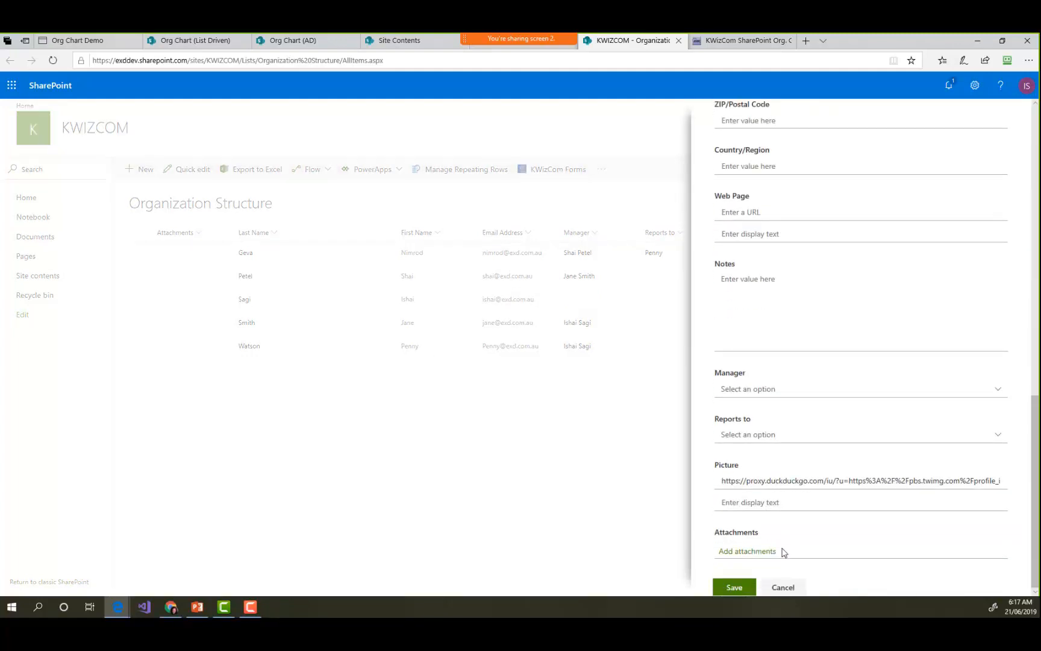
{"action": "left_click", "coordinate": [785, 590]}
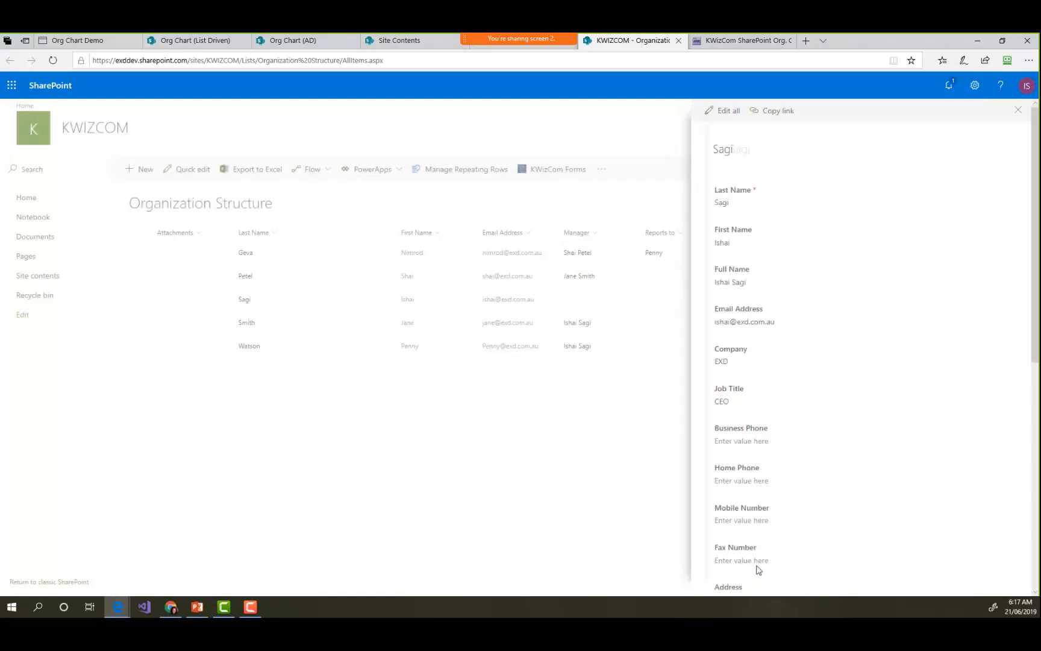
{"action": "left_click", "coordinate": [665, 446]}
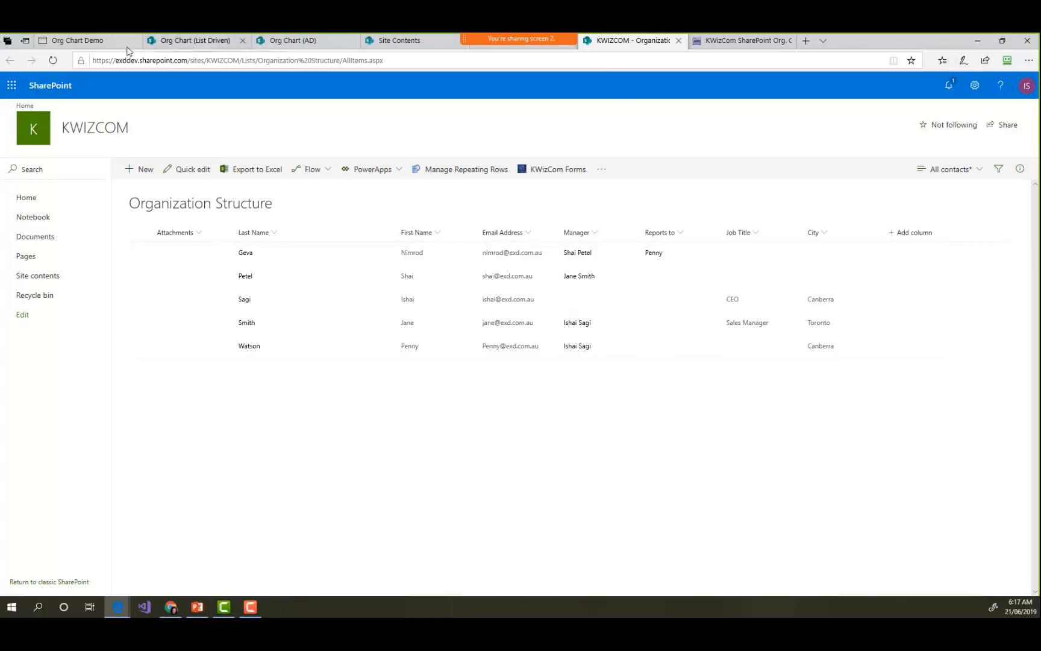
- Return to the Org Chart Demo page and review the list view, item limit, custom CSS, cache and column mapping settings
{"action": "left_click", "coordinate": [109, 42]}
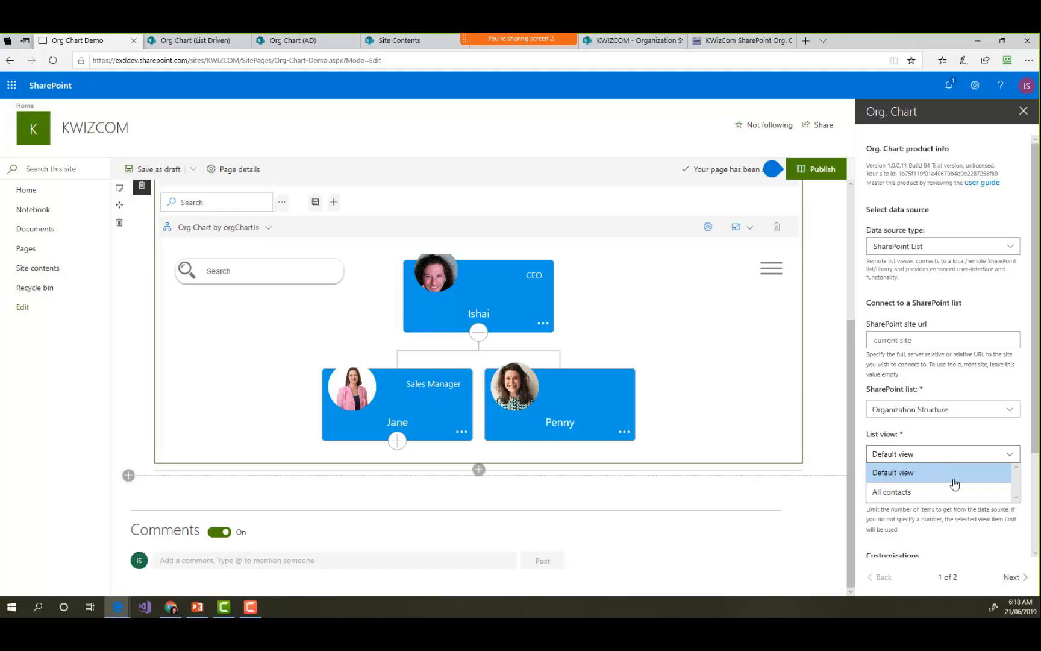
{"action": "left_click", "coordinate": [1018, 458]}
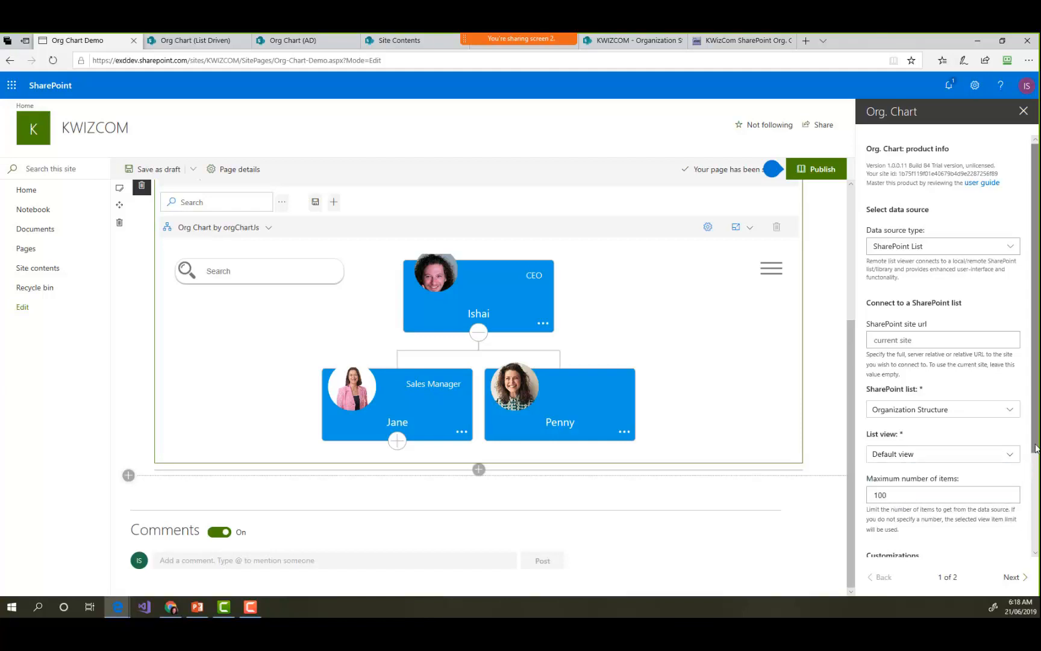
{"action": "scroll", "coordinate": [1035, 431], "scroll_direction": "down", "scroll_amount": 3}
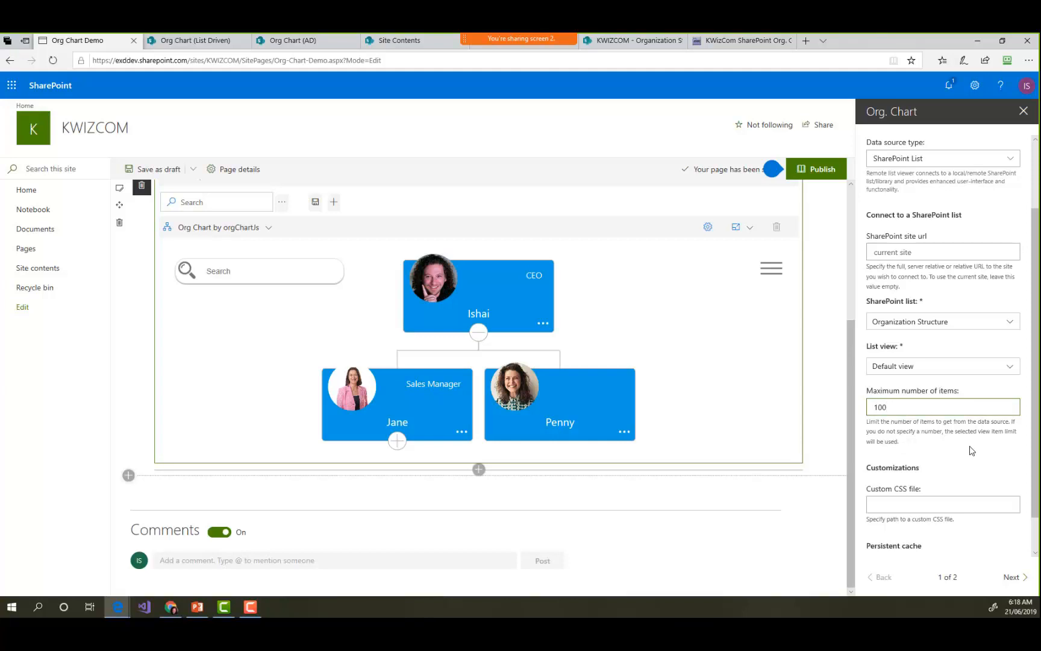
{"action": "scroll", "coordinate": [960, 447], "scroll_direction": "down", "scroll_amount": 1}
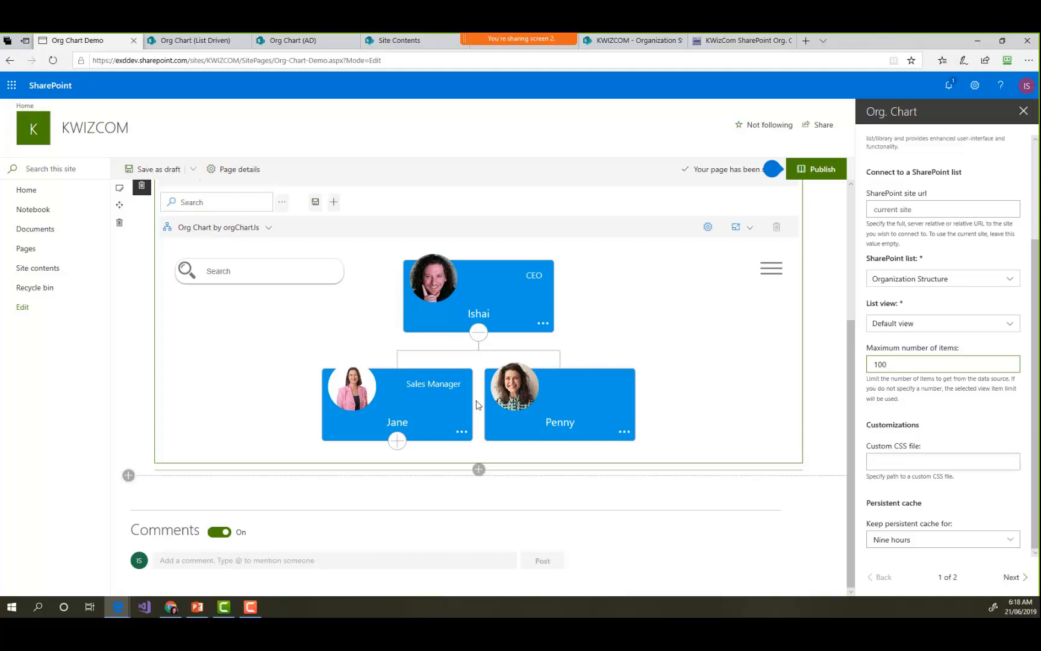
{"action": "left_click", "coordinate": [1014, 578]}
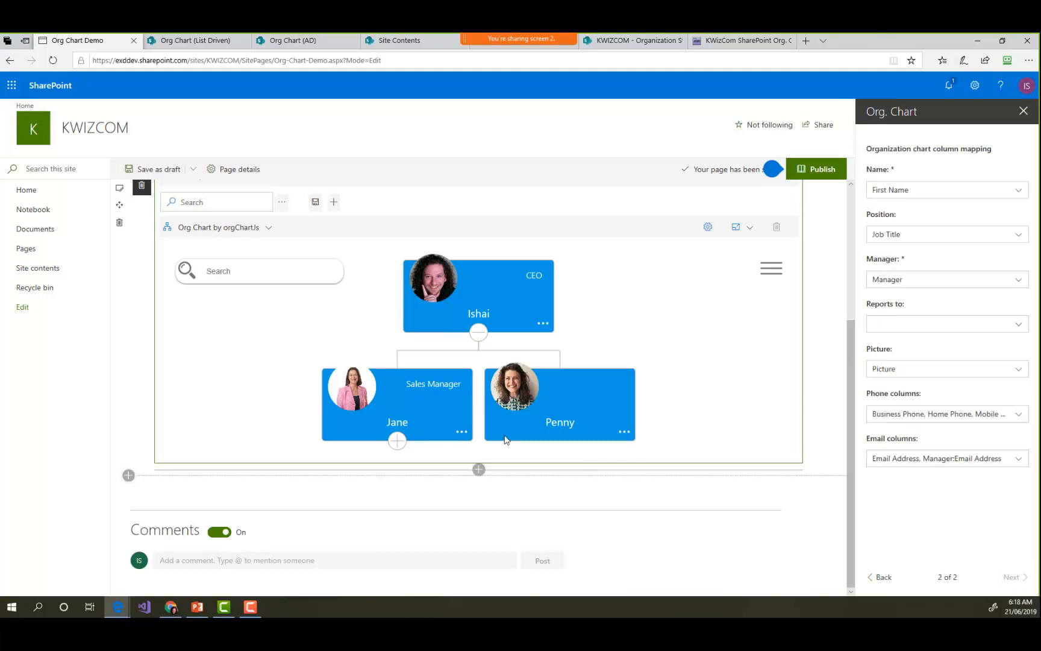
- Expand the two levels below the Sales Manager in the chart and zoom out to view the hierarchy
{"action": "left_click", "coordinate": [397, 441]}
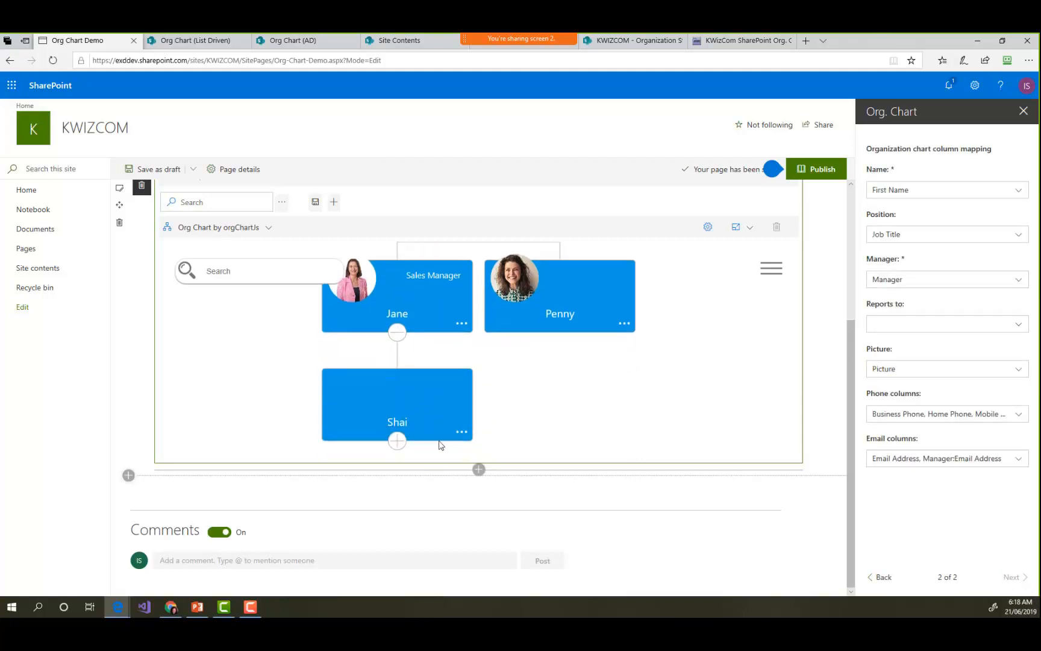
{"action": "left_click", "coordinate": [397, 440]}
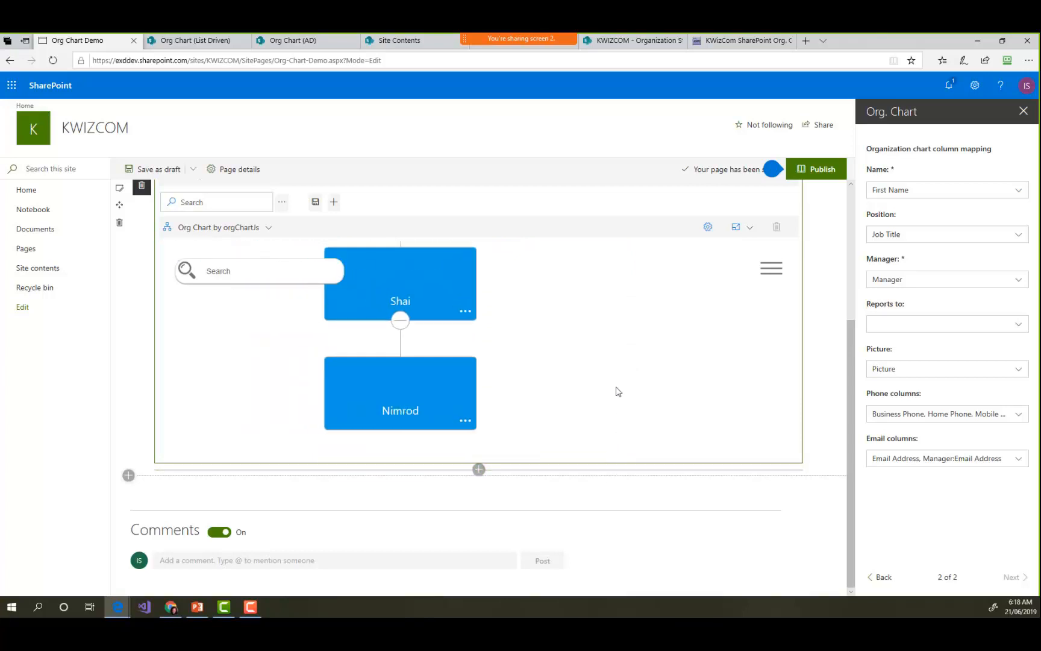
{"action": "scroll", "coordinate": [617, 393], "scroll_direction": "down", "scroll_amount": 5}
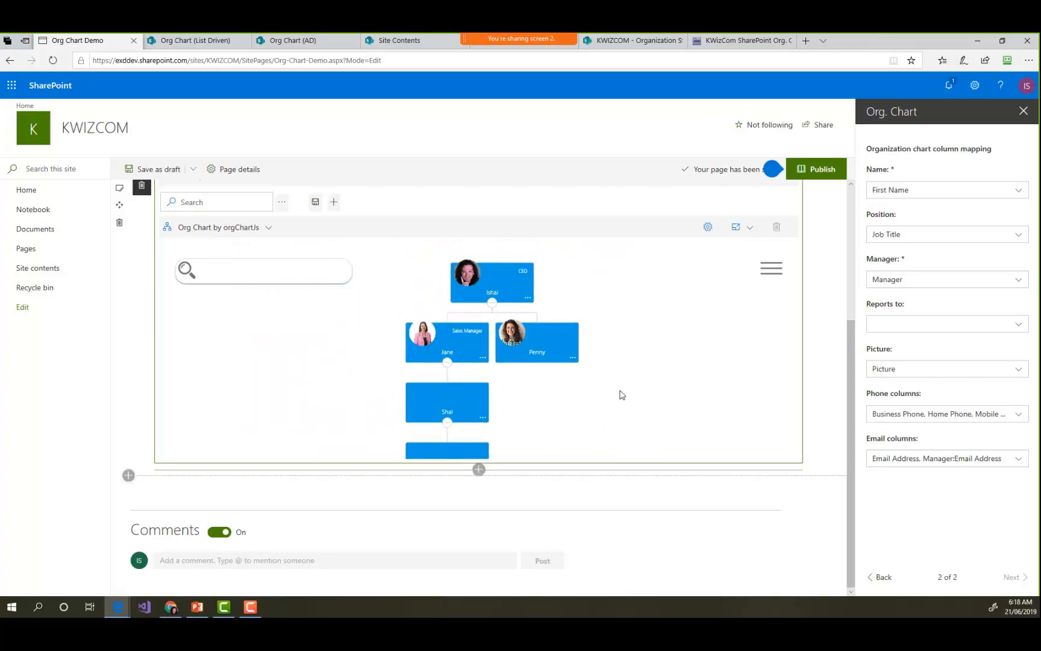
- Map the org chart's Name field to the Full Name column
{"action": "left_click_drag", "start_coordinate": [945, 542], "coordinate": [950, 165]}
{"action": "left_click", "coordinate": [911, 192]}
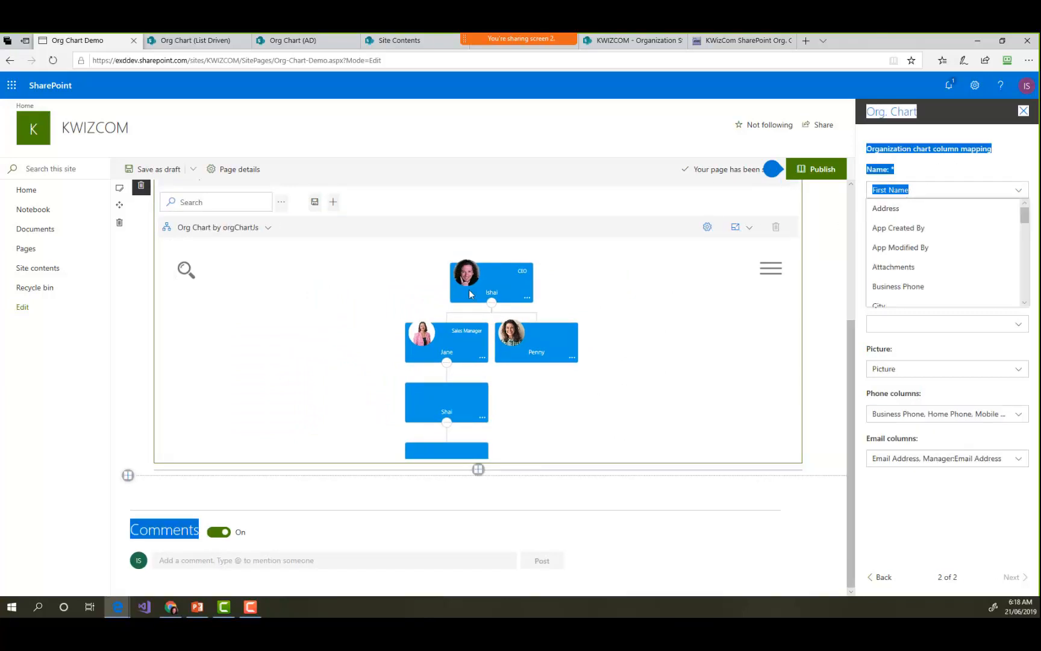
{"action": "left_click", "coordinate": [1021, 192]}
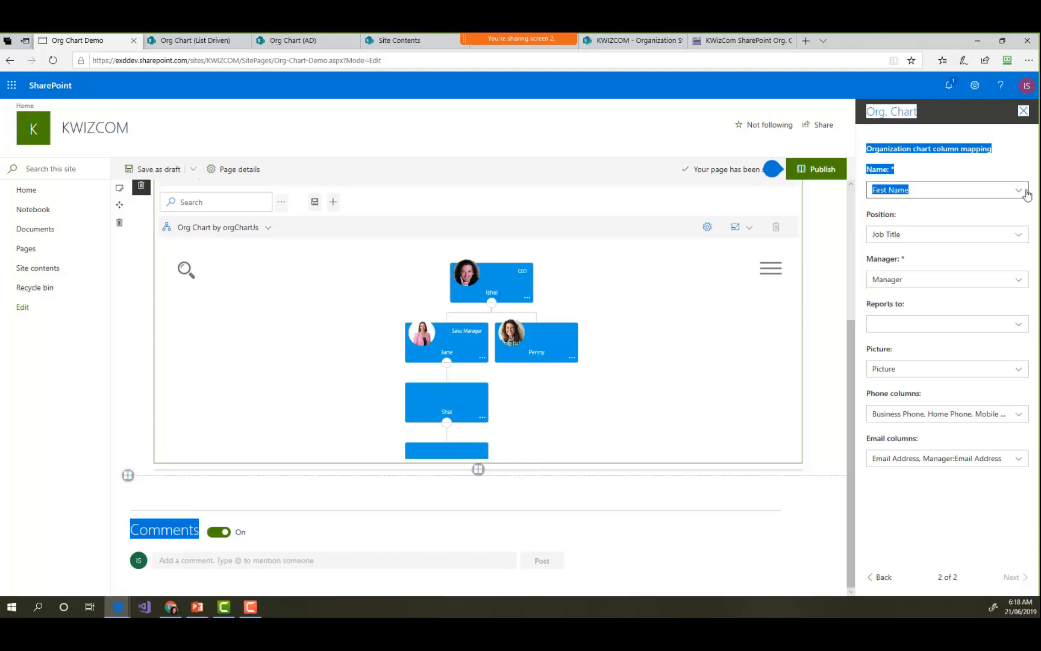
{"action": "left_click", "coordinate": [1021, 192]}
{"action": "left_click_drag", "start_coordinate": [1026, 218], "coordinate": [1025, 253]}
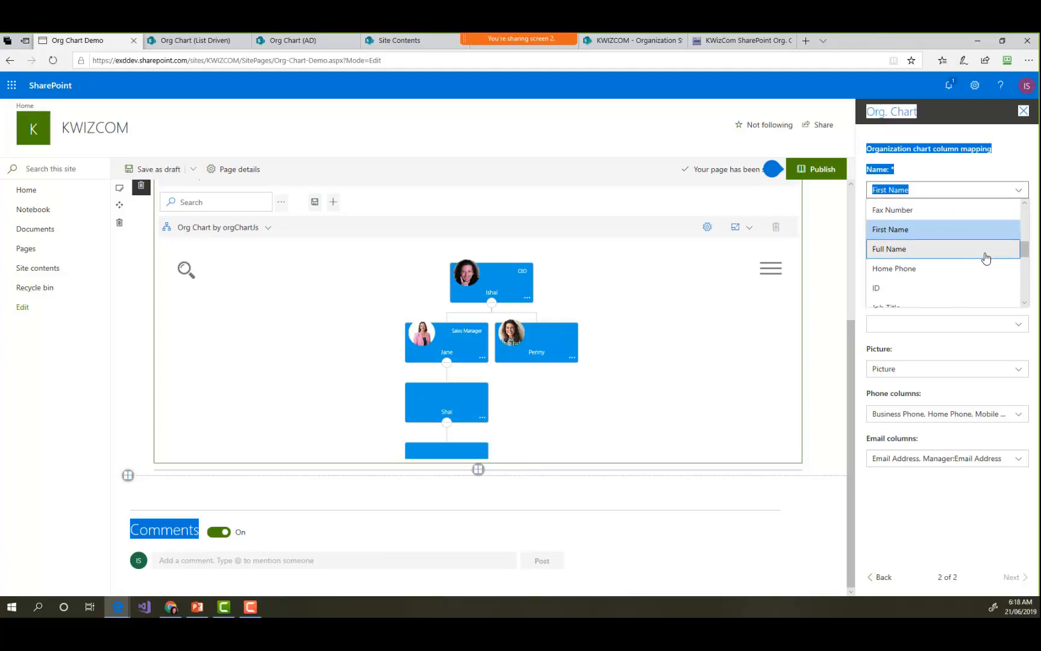
{"action": "left_click", "coordinate": [985, 248]}
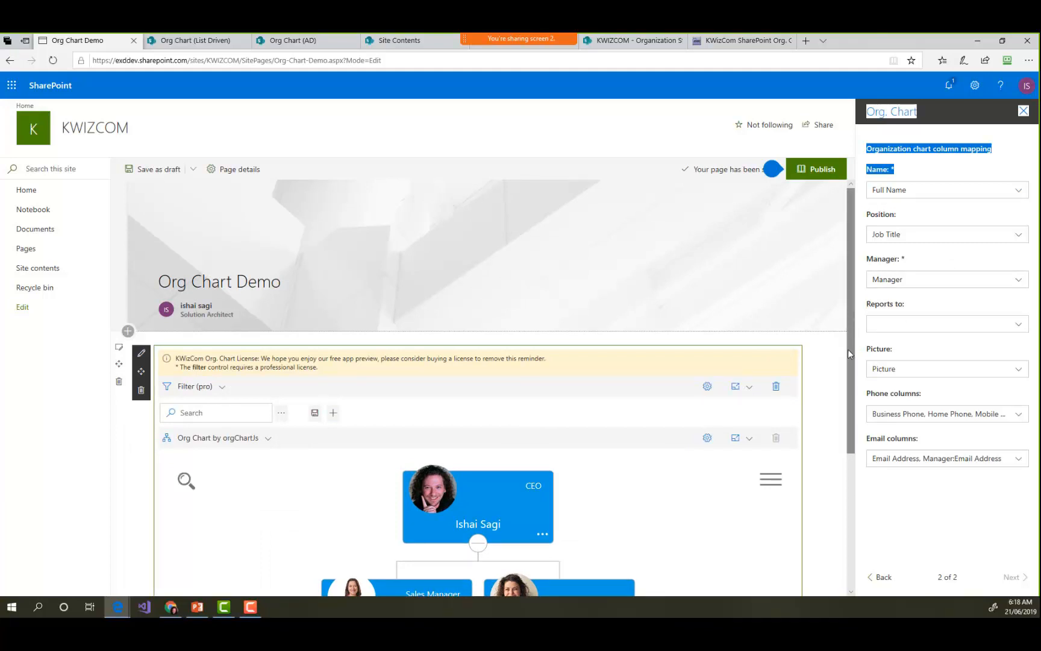
{"action": "left_click_drag", "start_coordinate": [848, 348], "coordinate": [847, 460]}
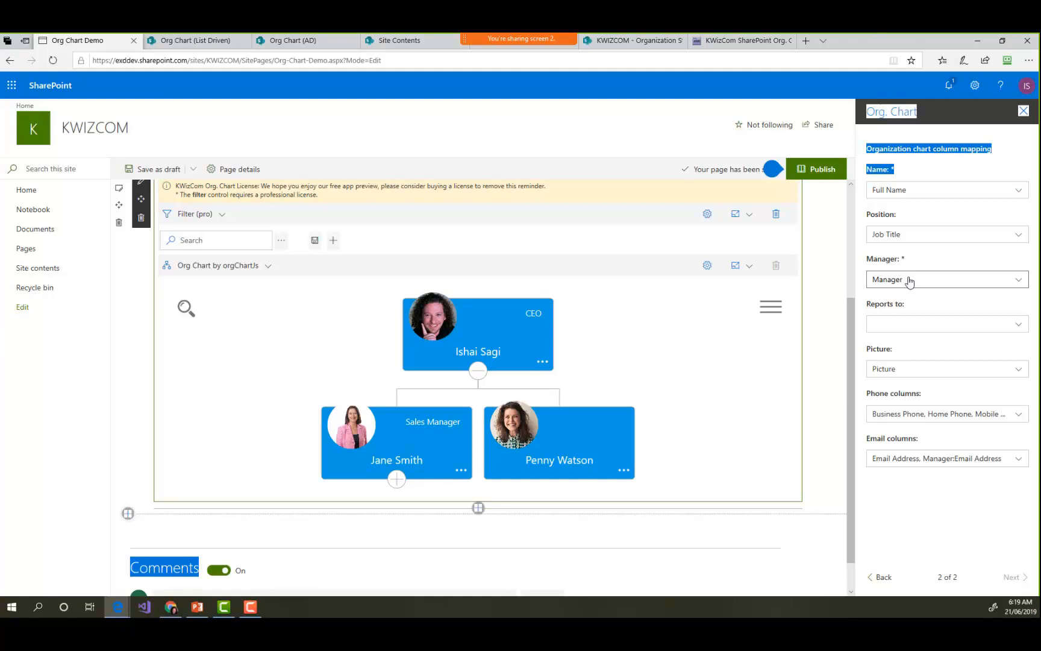
- Map the org chart's Reports to field to the Reports to column
{"action": "left_click", "coordinate": [1007, 326]}
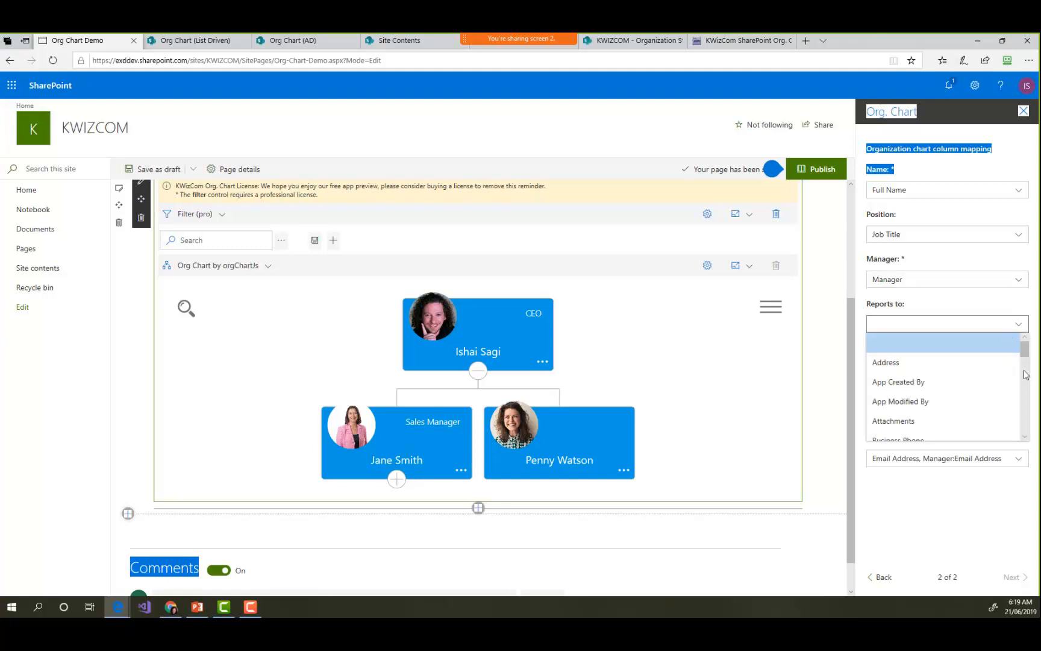
{"action": "scroll", "coordinate": [1023, 380], "scroll_direction": "down", "scroll_amount": 5}
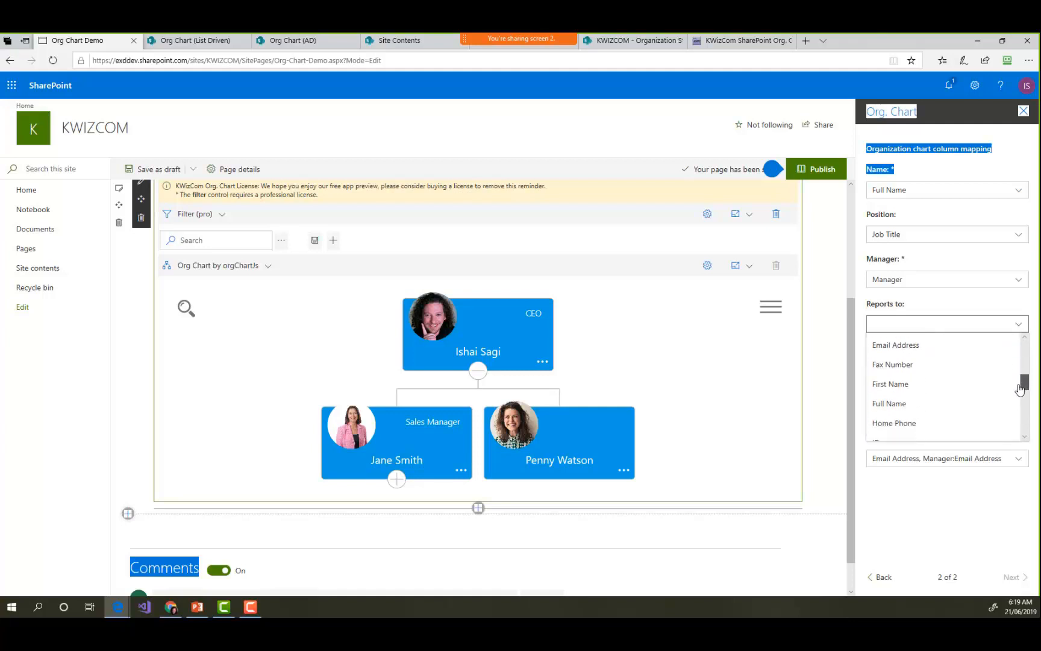
{"action": "left_click_drag", "start_coordinate": [1020, 388], "coordinate": [1011, 416]}
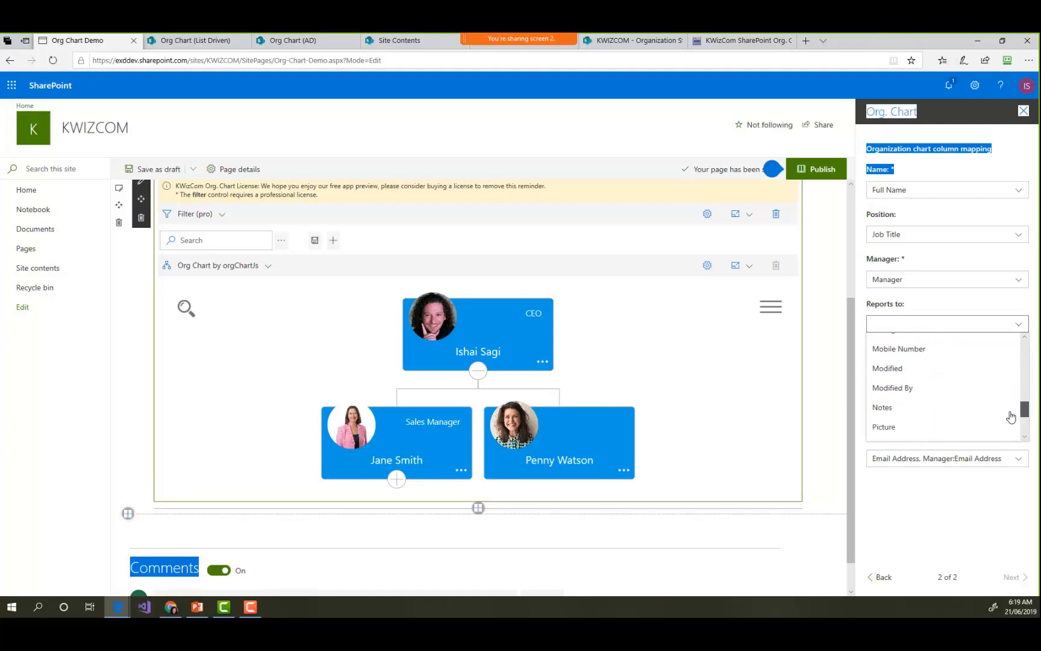
{"action": "scroll", "coordinate": [1009, 419], "scroll_direction": "down", "scroll_amount": 3}
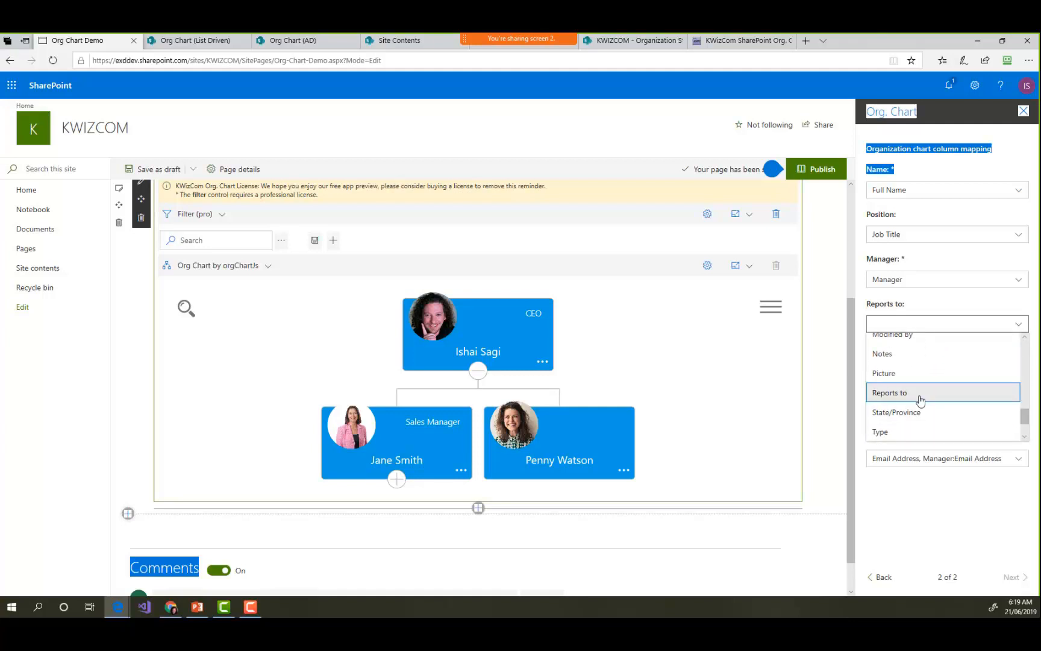
{"action": "left_click", "coordinate": [919, 400]}
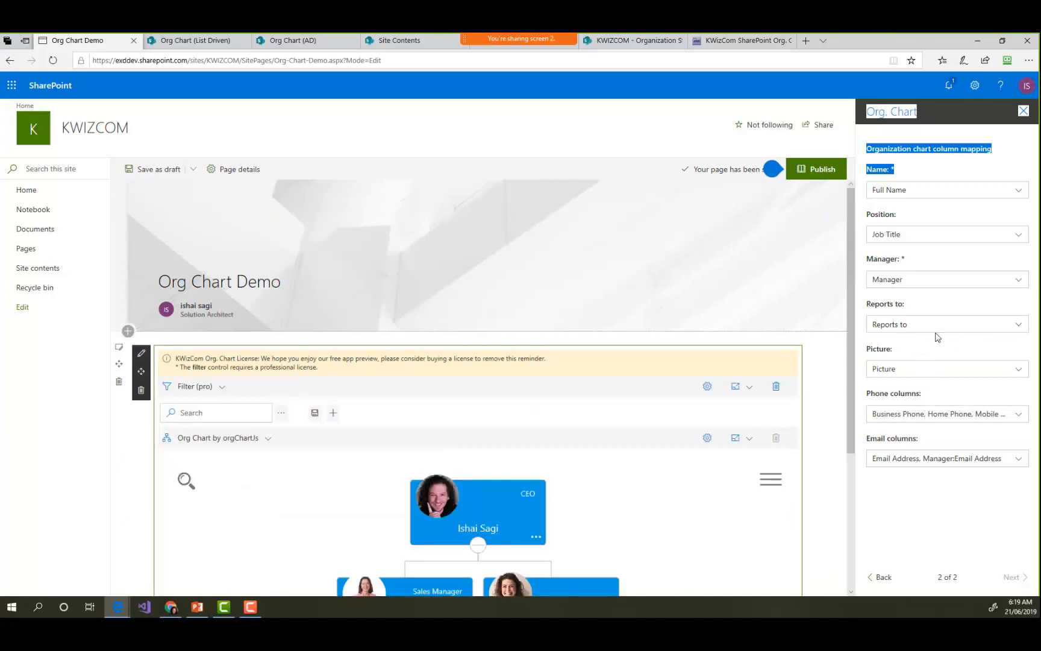
- Expand the two levels below the Sales Manager and trace the orange secondary reporting line through the chart
{"action": "left_click_drag", "start_coordinate": [846, 369], "coordinate": [848, 482]}
{"action": "left_click", "coordinate": [402, 479]}
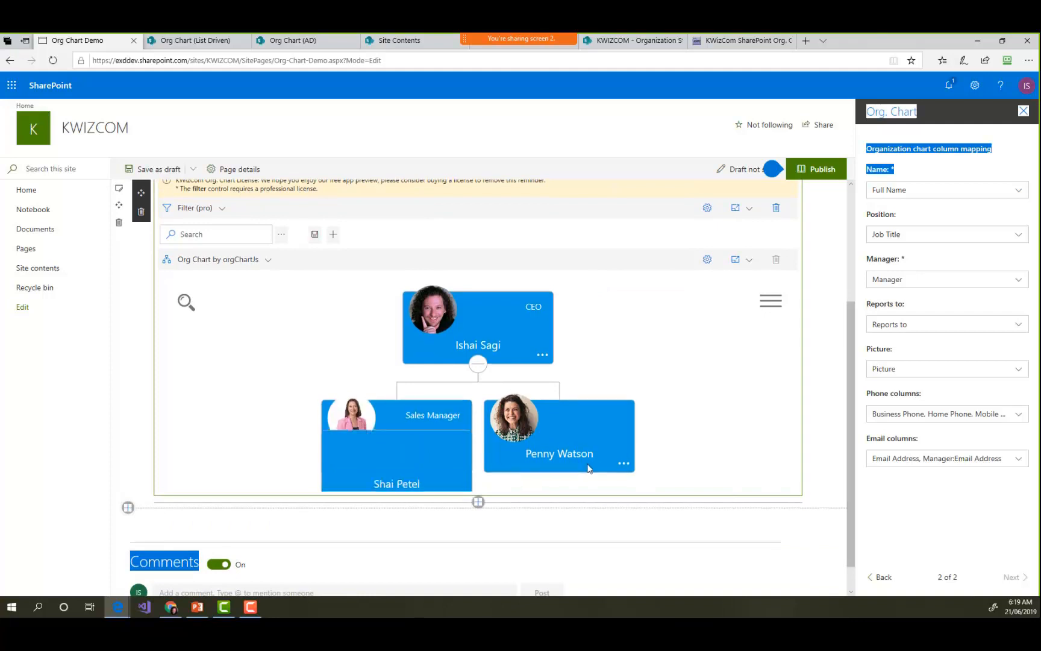
{"action": "left_click", "coordinate": [393, 474]}
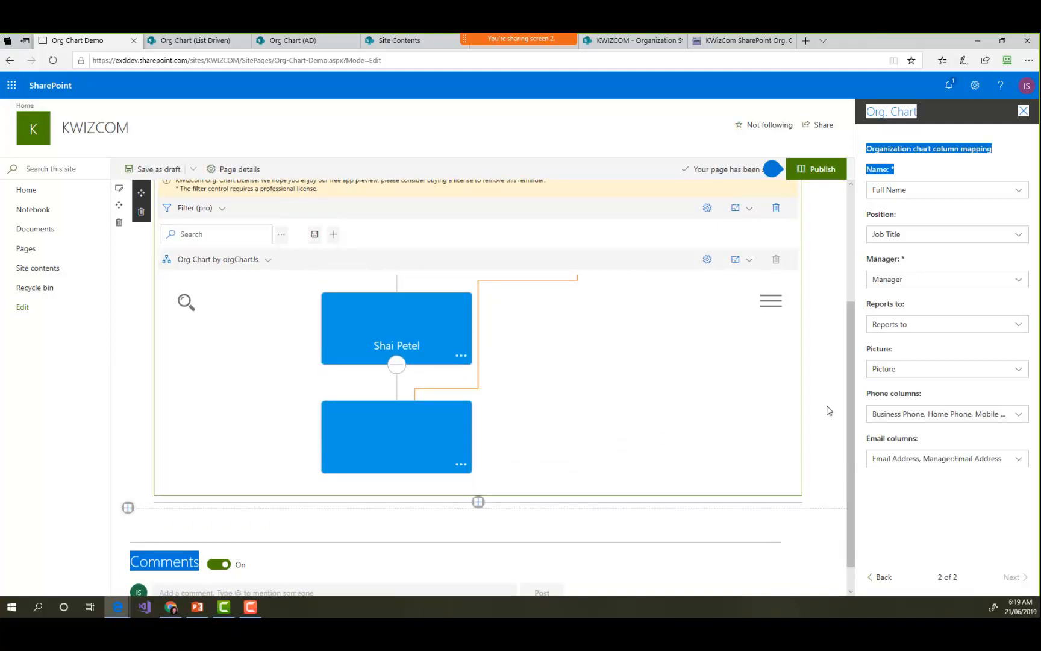
{"action": "scroll", "coordinate": [644, 454], "scroll_direction": "up", "scroll_amount": 1}
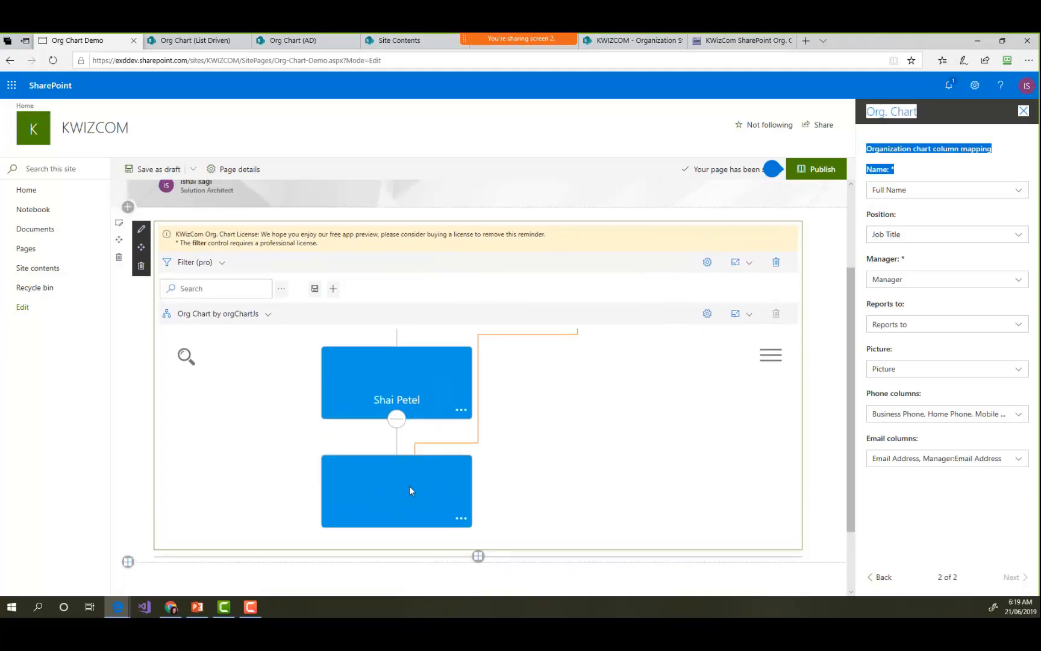
{"action": "left_click_drag", "start_coordinate": [573, 386], "coordinate": [512, 502]}
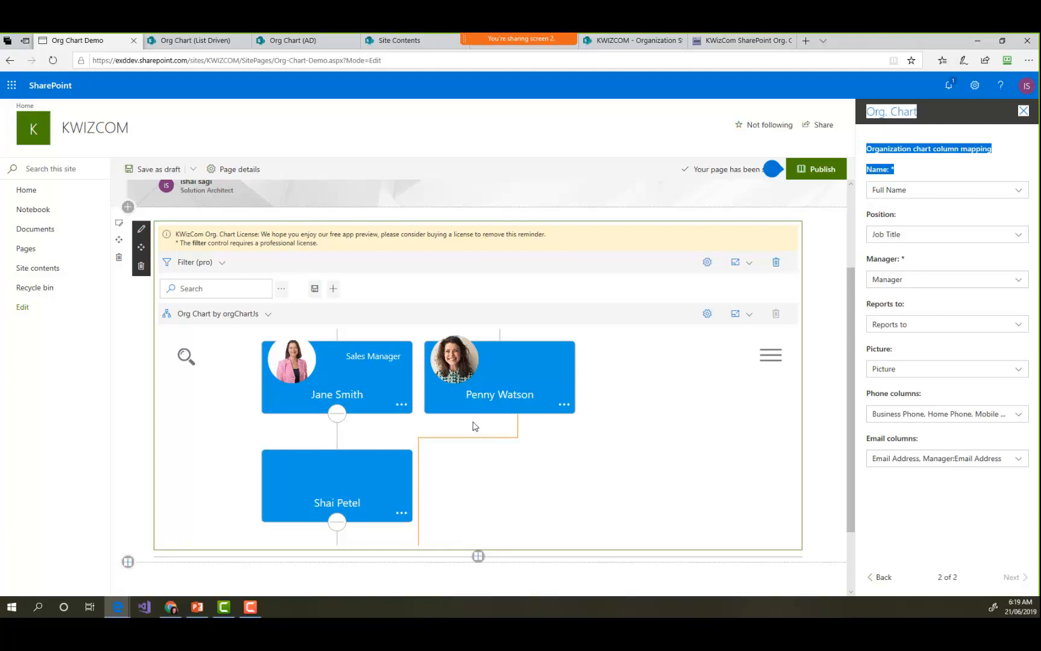
{"action": "left_click_drag", "start_coordinate": [587, 498], "coordinate": [634, 400]}
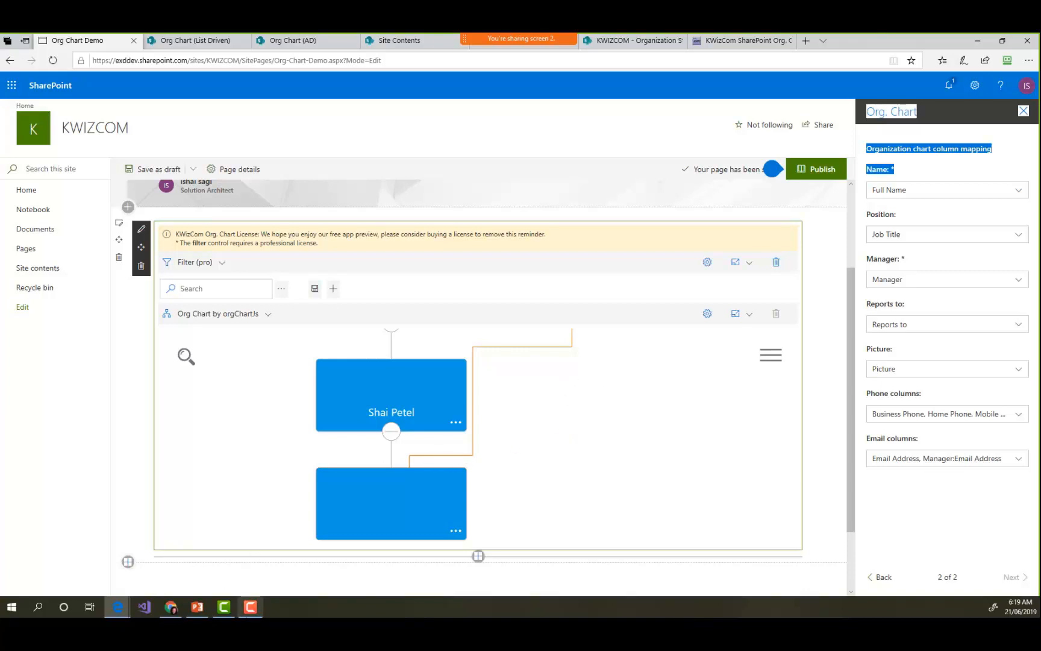
- Check the Connecting to SharePoint List slide in PowerPoint, and return to the page to review the Picture column choices
{"action": "left_click", "coordinate": [197, 607]}
{"action": "scroll", "coordinate": [358, 404], "scroll_direction": "down", "scroll_amount": 1}
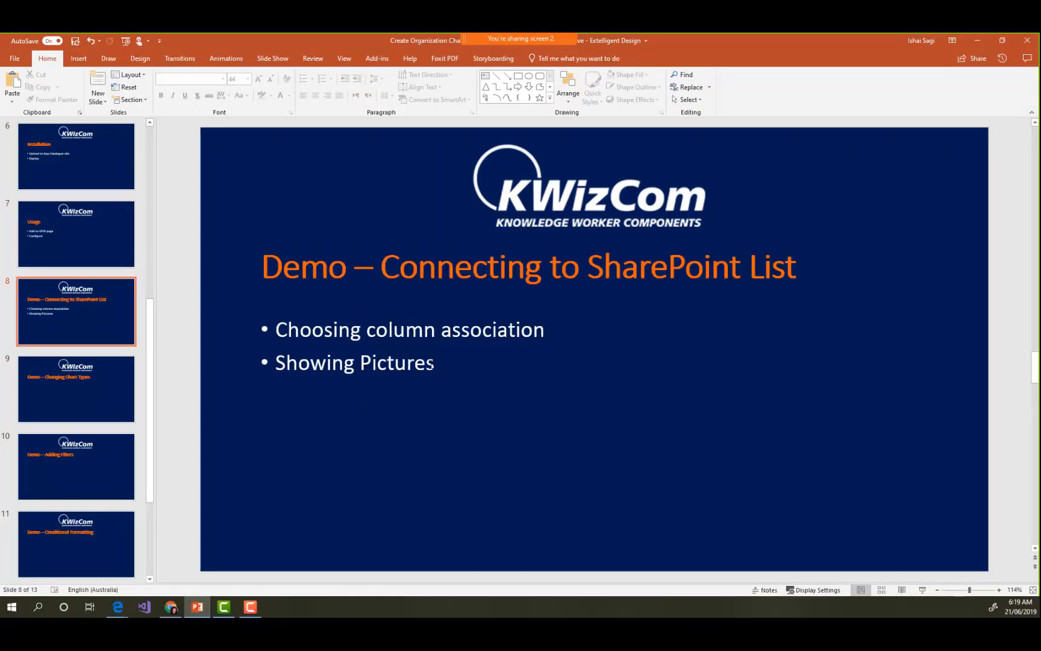
{"action": "left_click", "coordinate": [977, 41]}
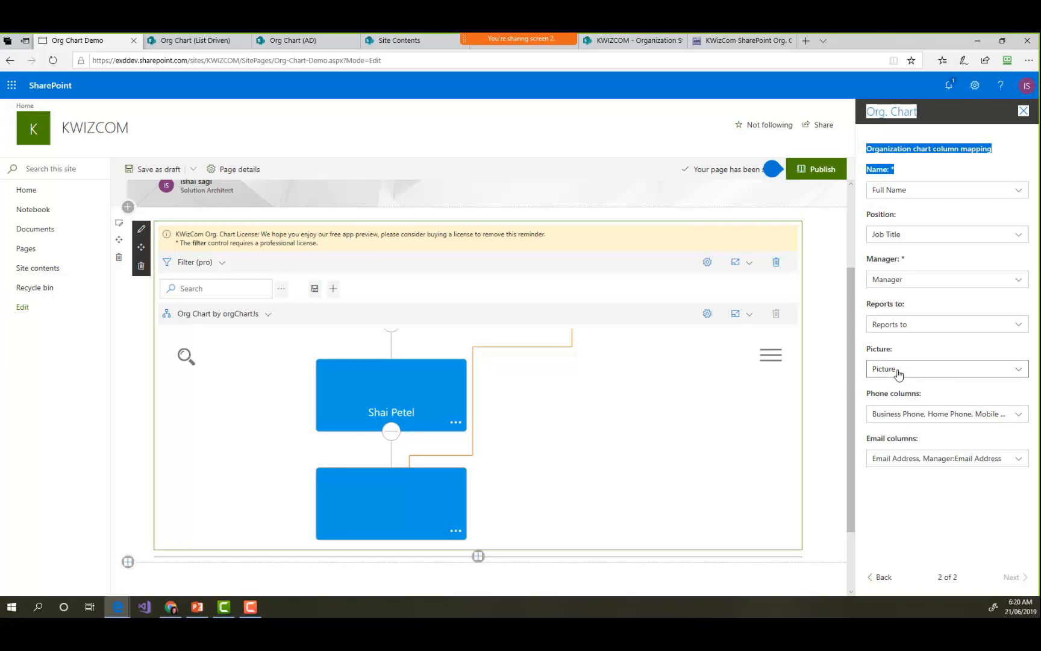
{"action": "left_click", "coordinate": [943, 374]}
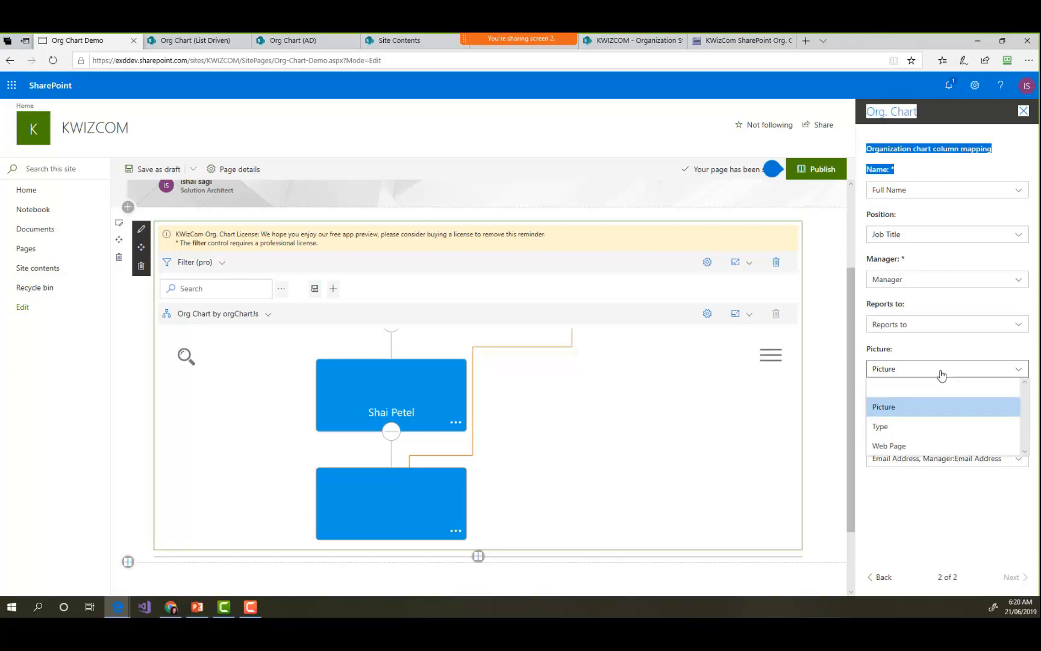
{"action": "left_click", "coordinate": [943, 374]}
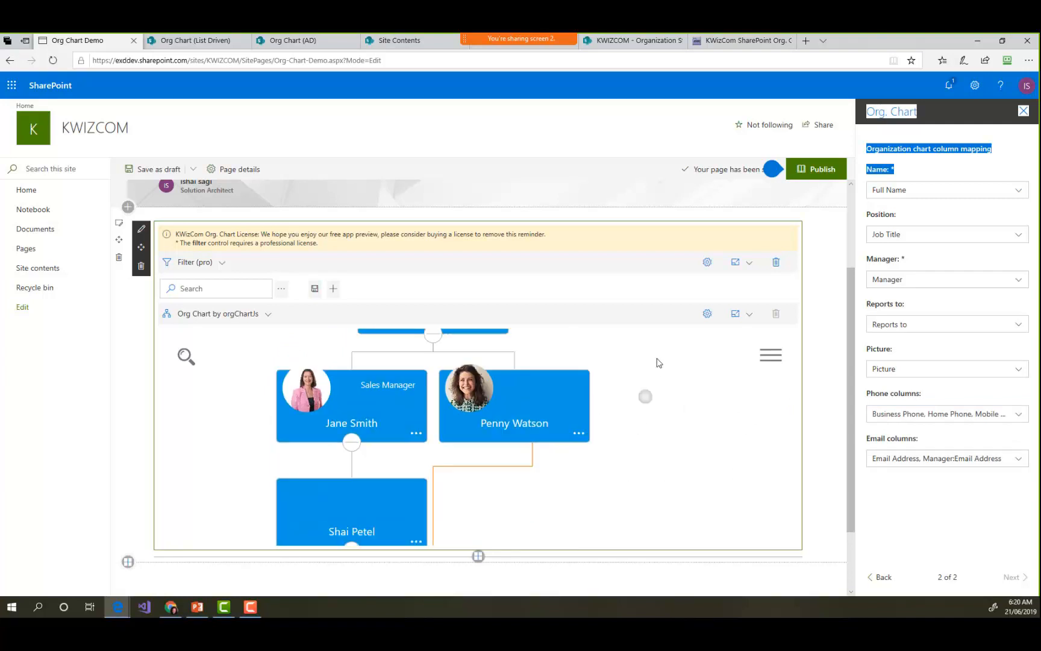
- Switch to PowerPoint, show the "Demo – Changing Chart Types" slide, and return to the Org Chart Demo page
{"action": "left_click", "coordinate": [197, 607]}
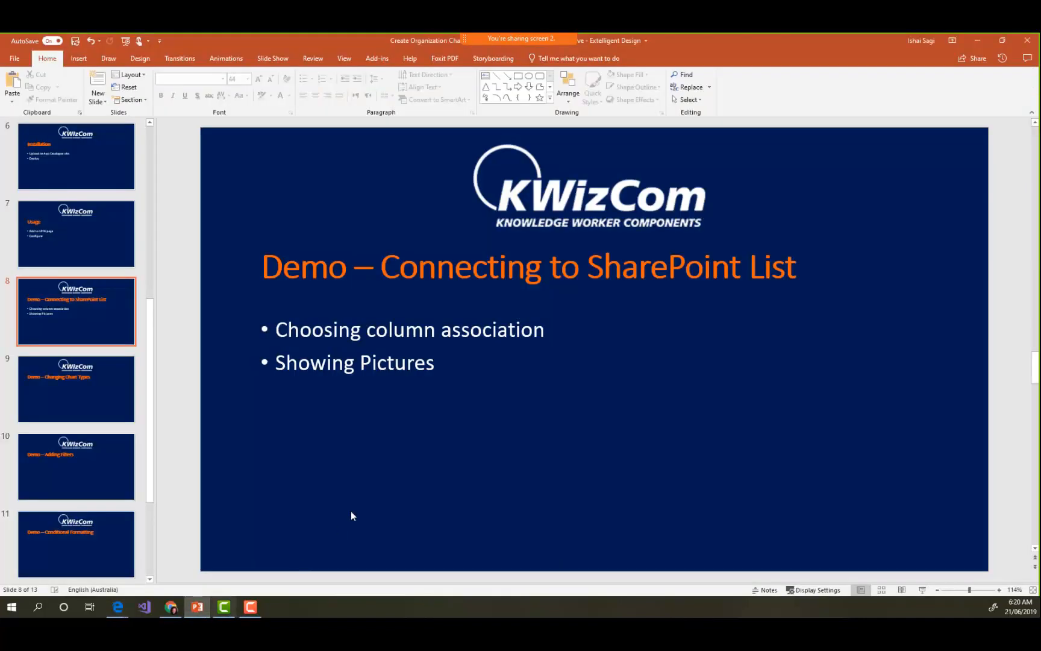
{"action": "left_click", "coordinate": [97, 396]}
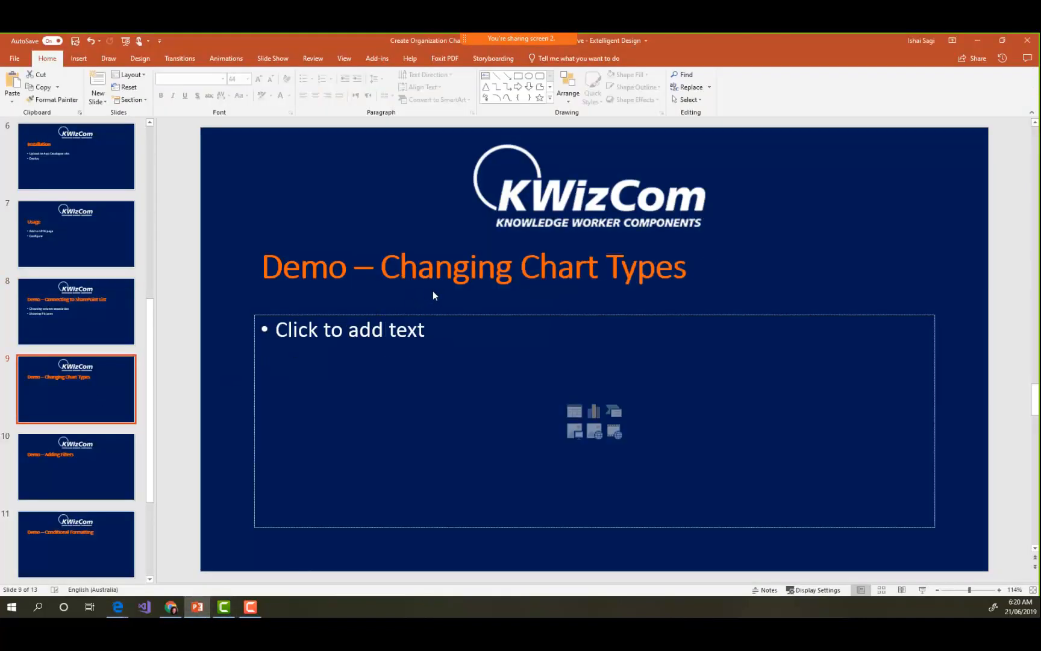
{"action": "left_click", "coordinate": [985, 39]}
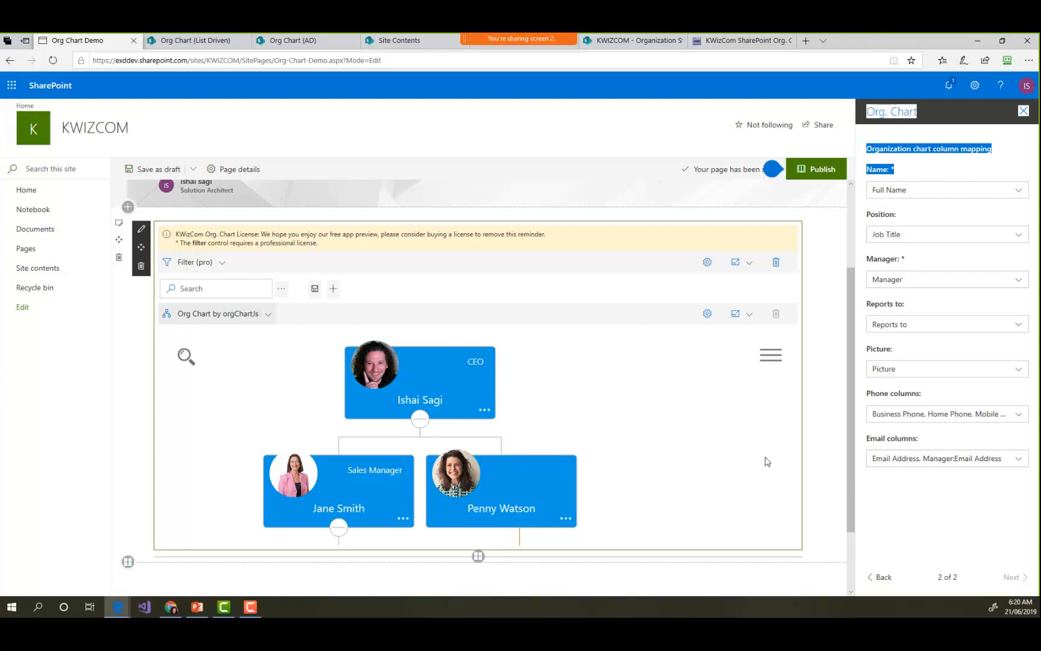
- Publish the Org Chart Demo page and dismiss the page promotion suggestions
{"action": "left_click", "coordinate": [816, 174]}
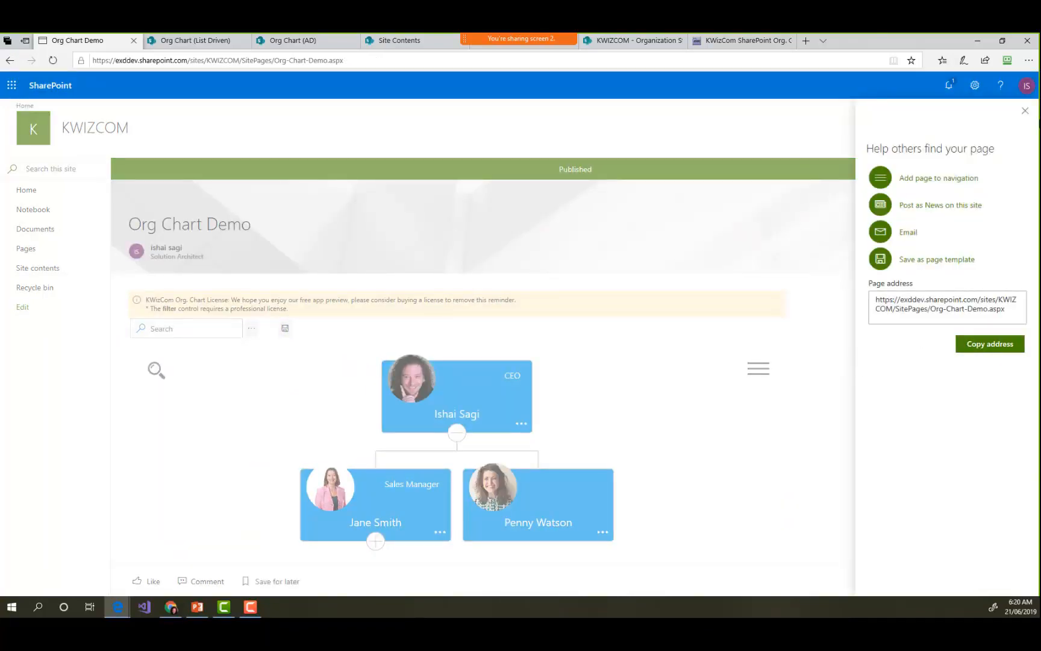
{"action": "left_click", "coordinate": [1025, 113]}
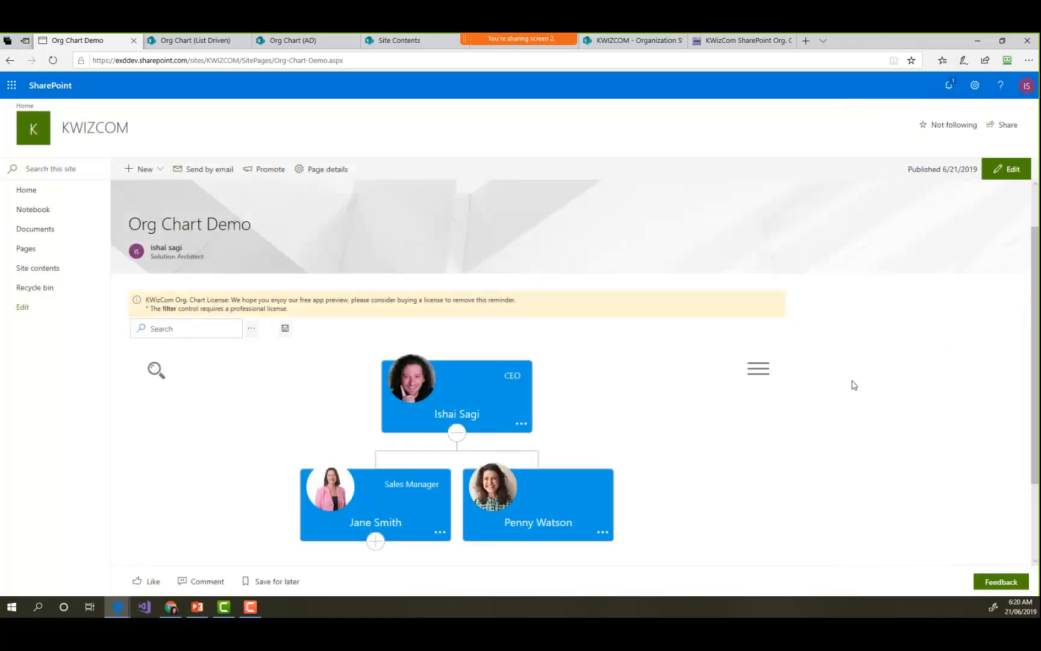
{"action": "mouse_move", "coordinate": [158, 368]}
- Reopen the Org Chart Demo page for editing and change the org chart's display type to List
{"action": "left_click", "coordinate": [1016, 178]}
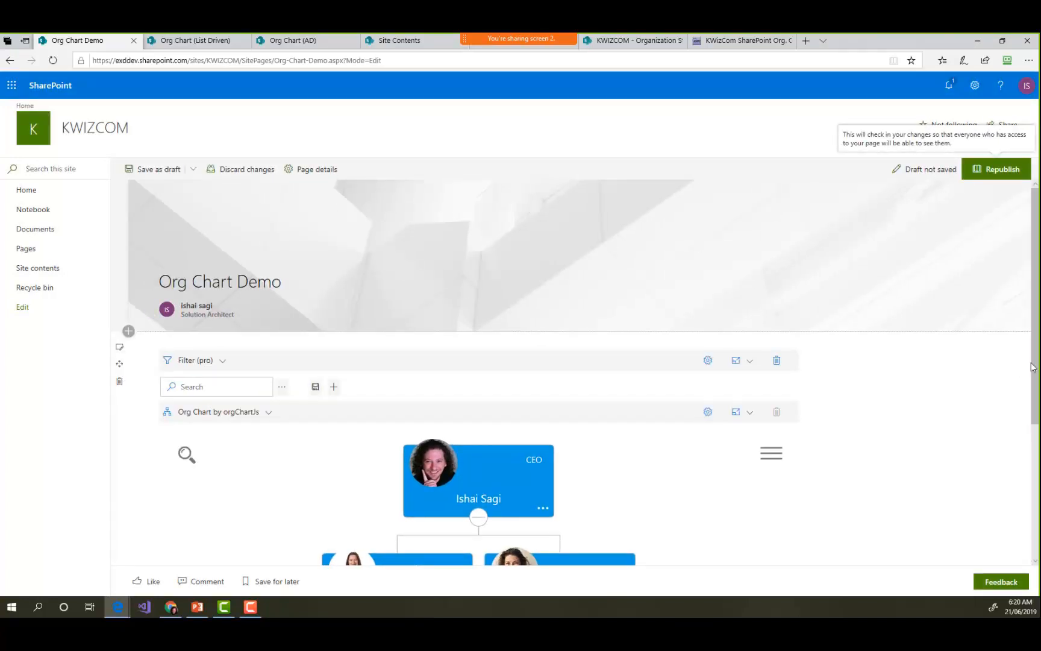
{"action": "left_click_drag", "start_coordinate": [1035, 332], "coordinate": [1039, 365]}
{"action": "scroll", "coordinate": [978, 374], "scroll_direction": "down", "scroll_amount": 1}
{"action": "left_click", "coordinate": [314, 339]}
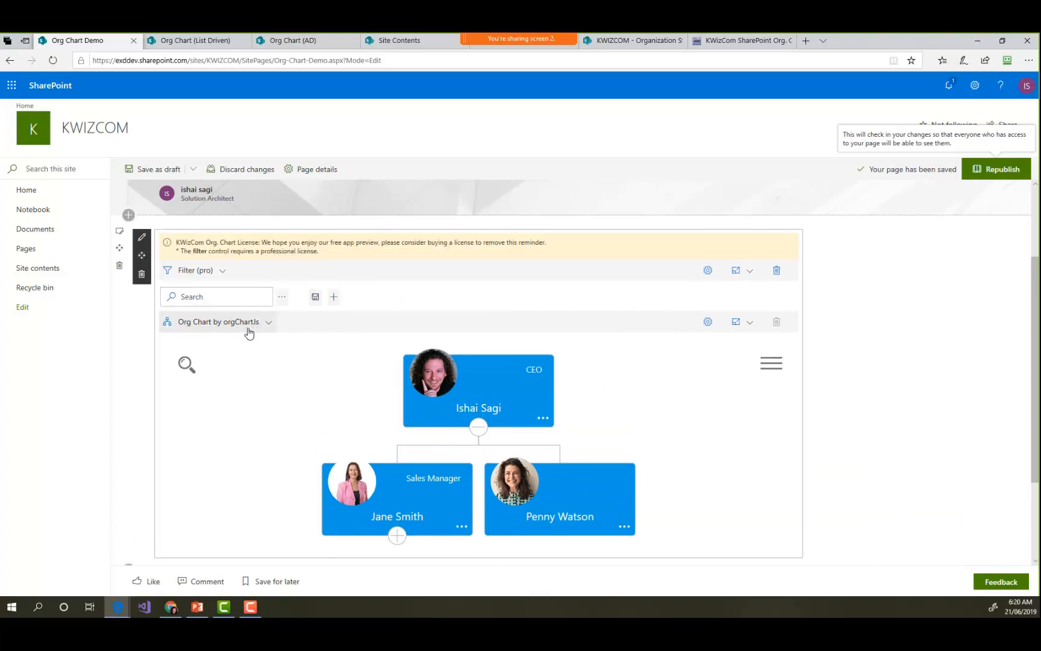
{"action": "left_click", "coordinate": [263, 323]}
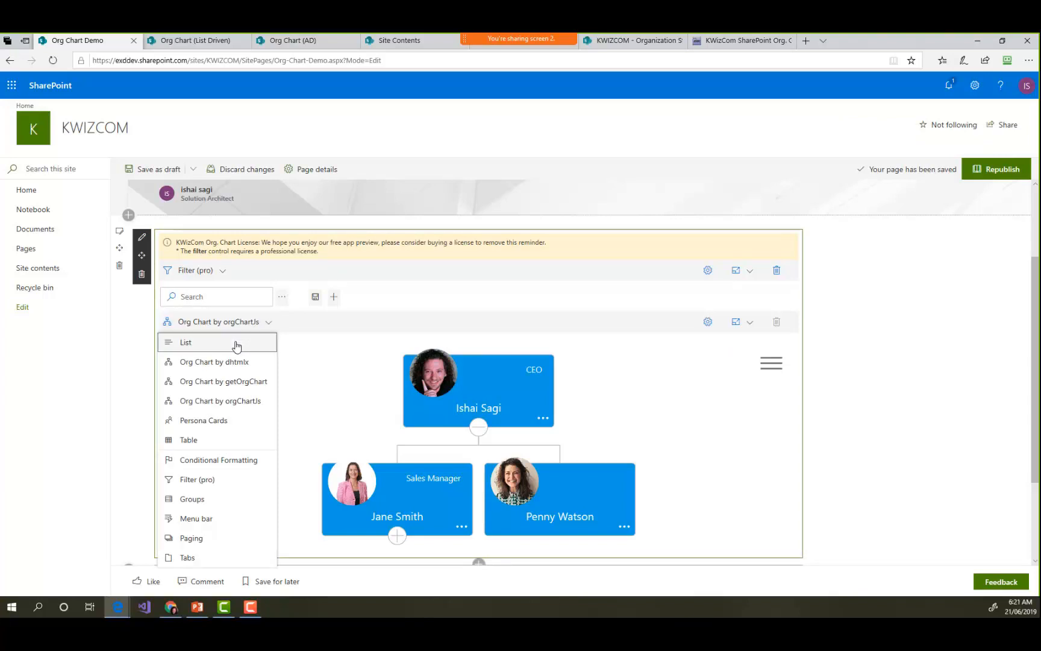
{"action": "left_click", "coordinate": [184, 343]}
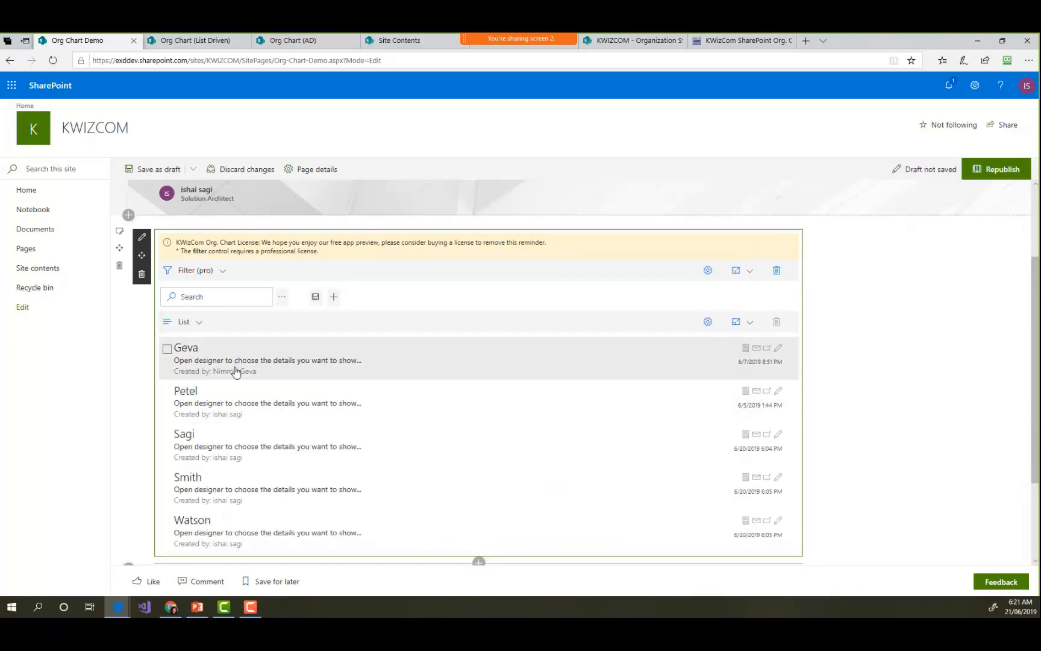
- Change the display type to Org Chart by dhtmlx and expand the two levels below the Sales Manager
{"action": "left_click", "coordinate": [198, 324]}
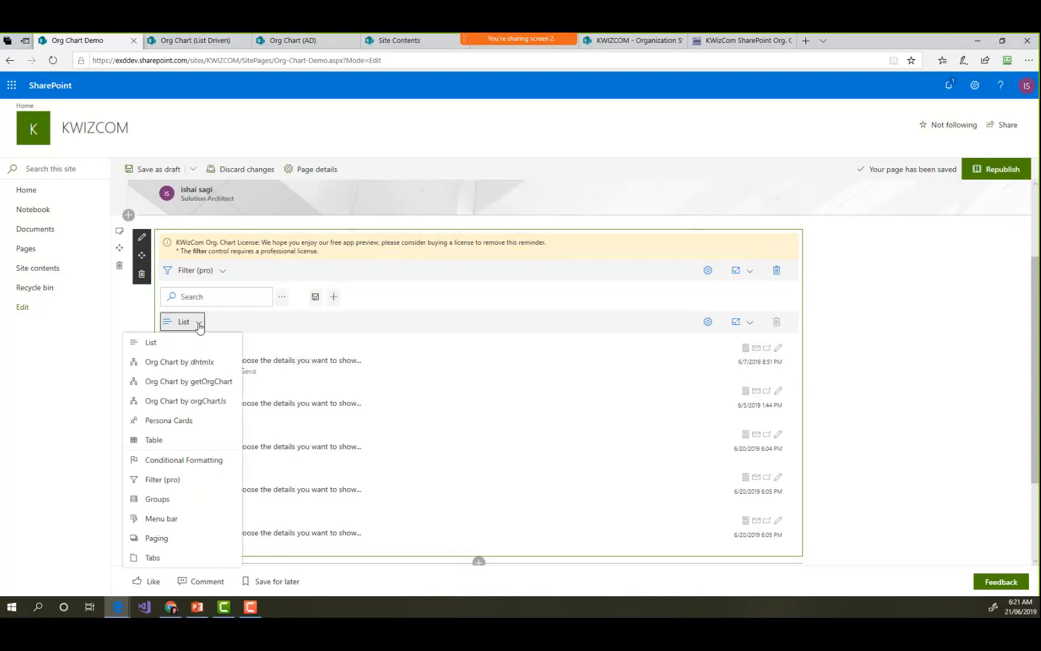
{"action": "left_click", "coordinate": [199, 365]}
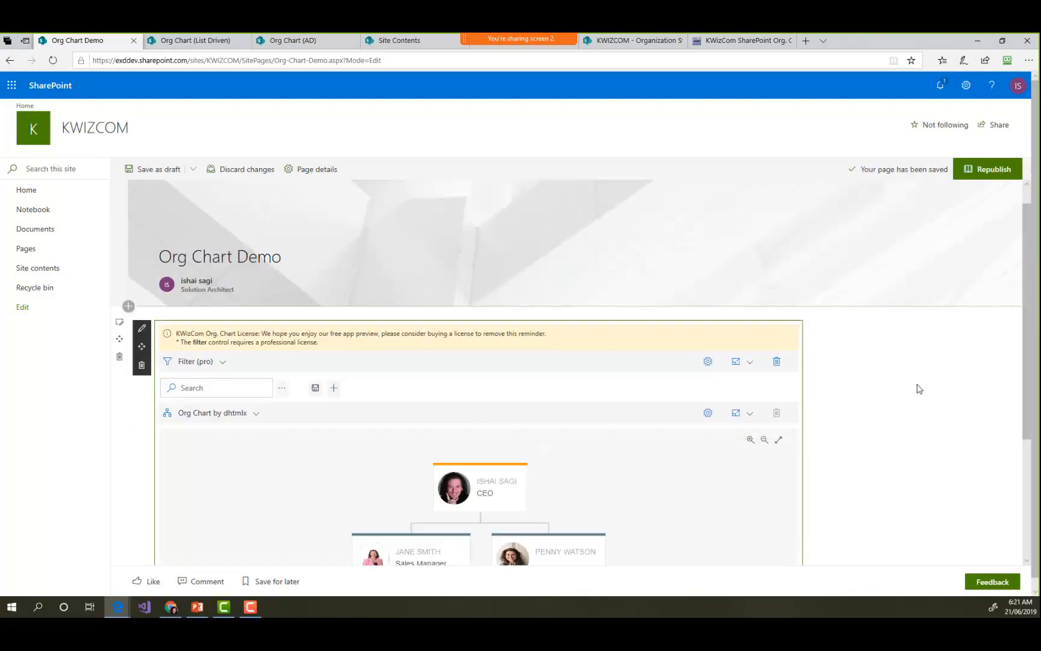
{"action": "scroll", "coordinate": [916, 391], "scroll_direction": "down", "scroll_amount": 2}
{"action": "left_click", "coordinate": [411, 467]}
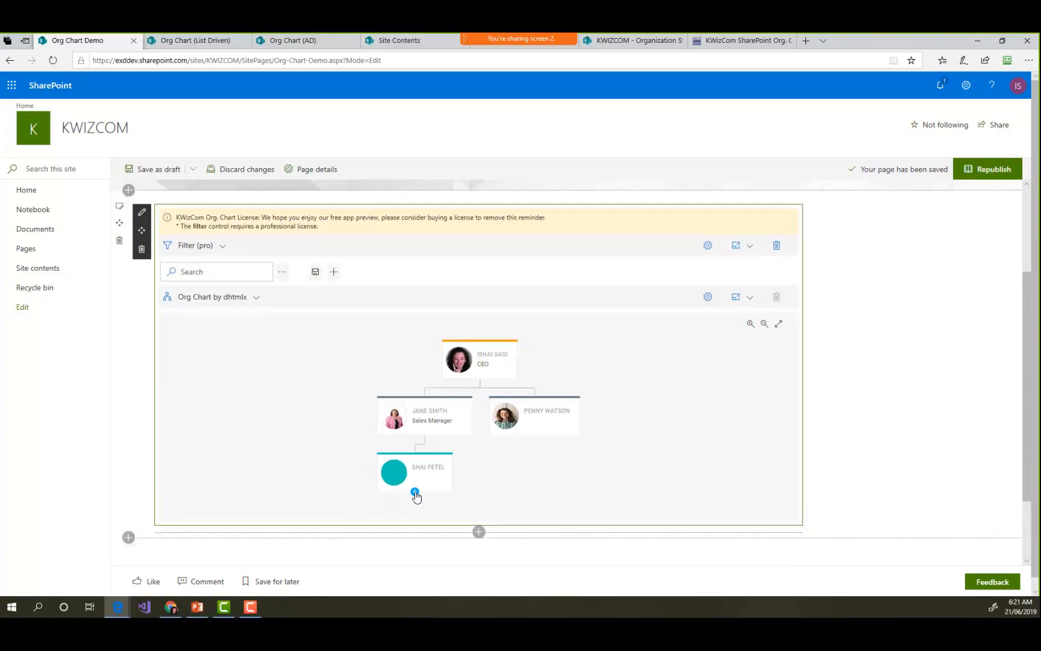
{"action": "left_click", "coordinate": [414, 491]}
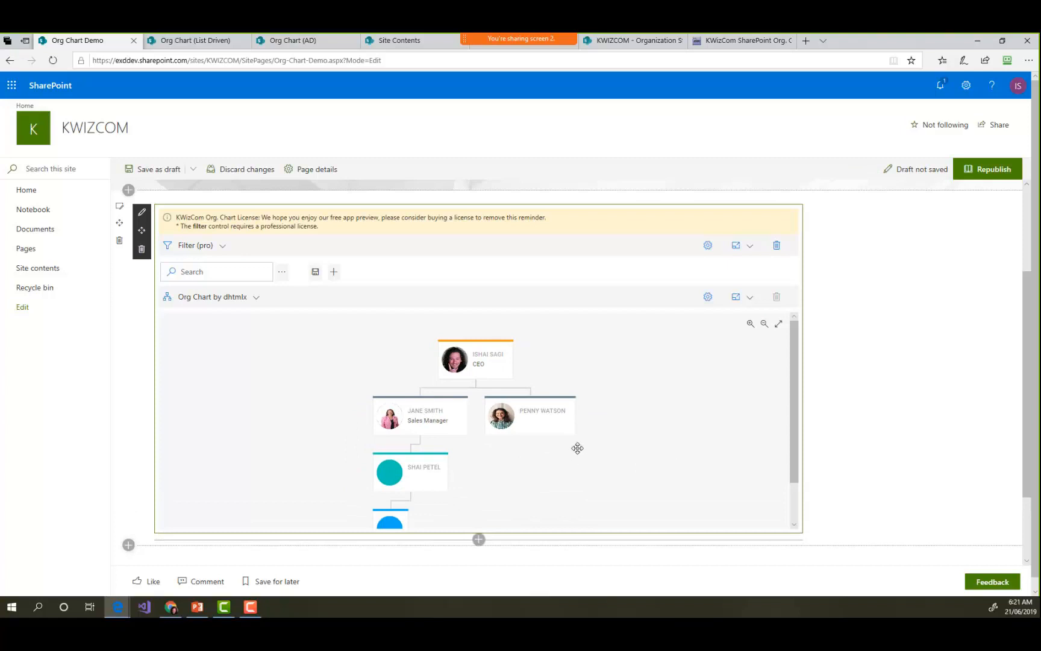
- Change the display type to Persona Cards and advance to the next person's card
{"action": "left_click", "coordinate": [252, 298]}
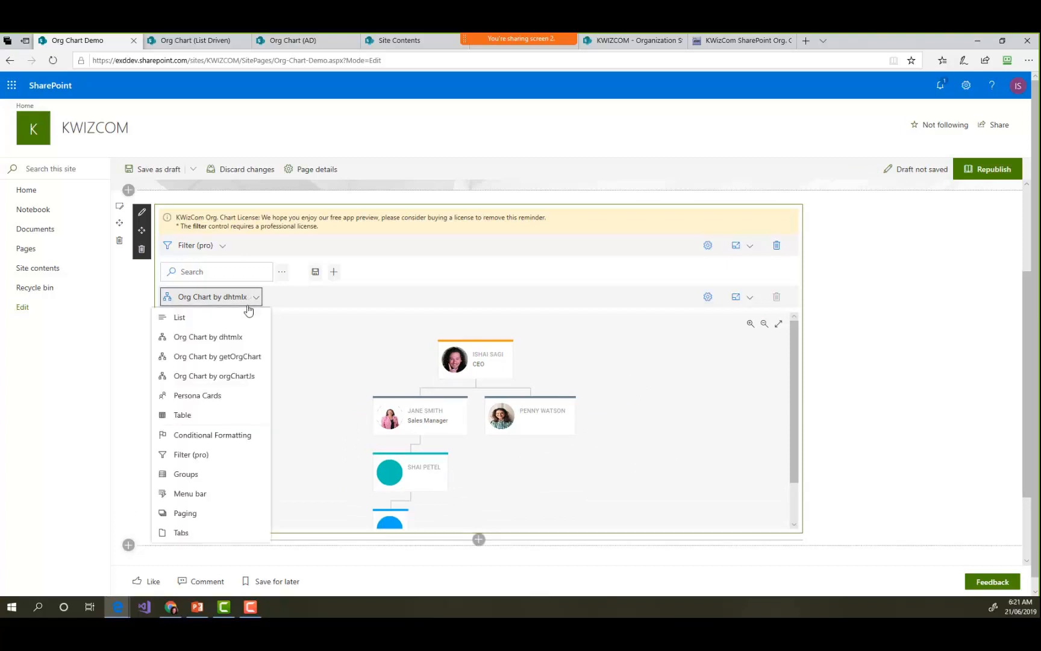
{"action": "left_click", "coordinate": [206, 396]}
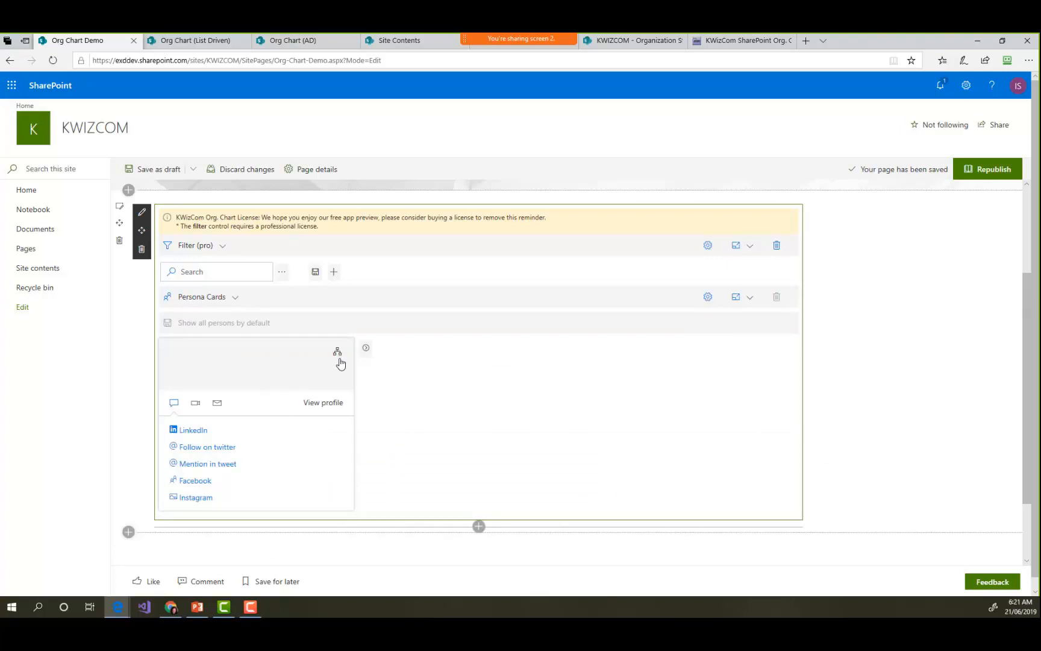
{"action": "left_click", "coordinate": [365, 350]}
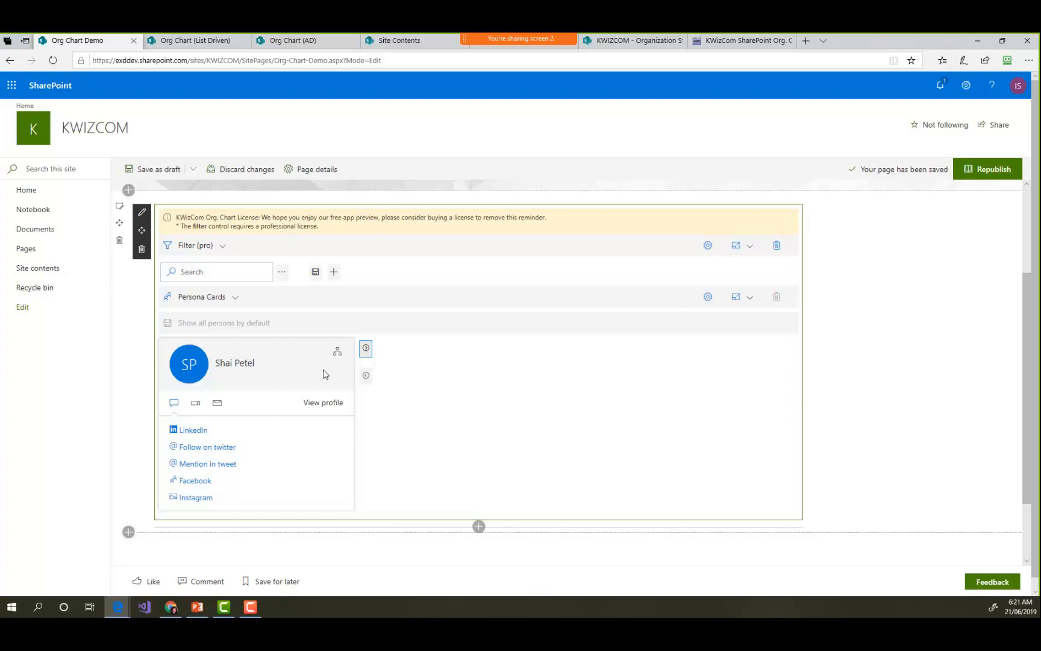
- Advance to the CEO's persona card, view the email contact details and switch back to the social links
{"action": "left_click", "coordinate": [366, 350]}
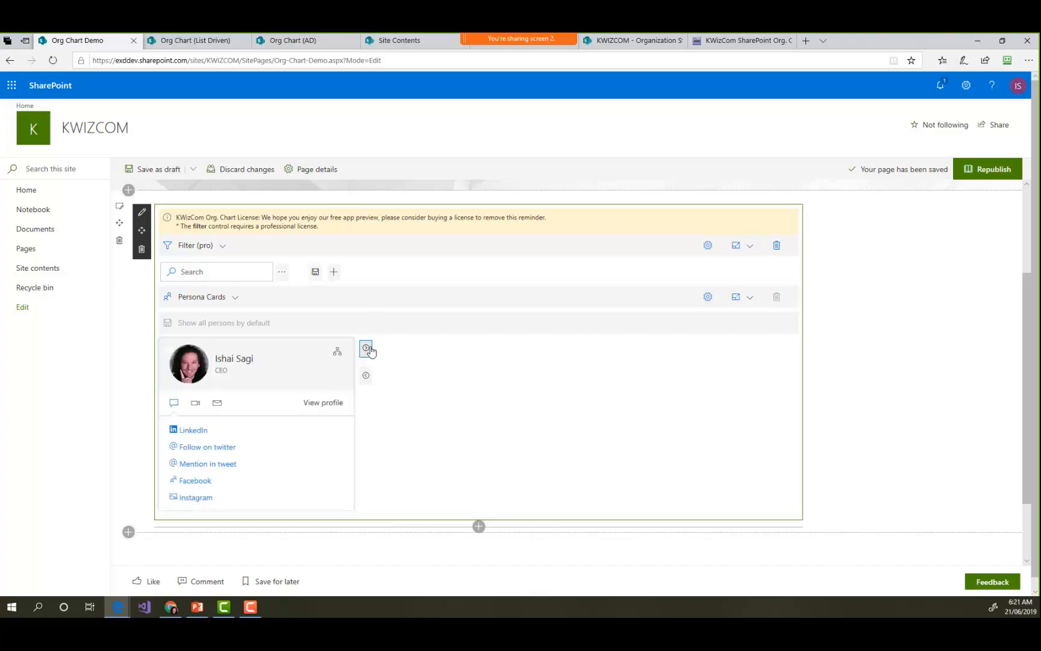
{"action": "left_click", "coordinate": [218, 403]}
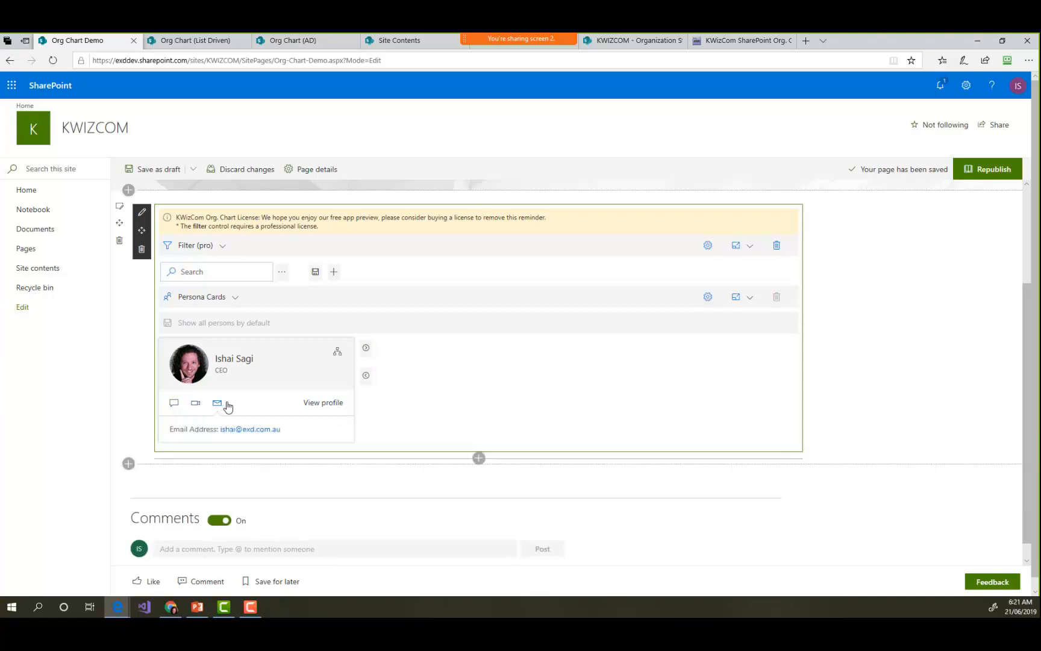
{"action": "left_click", "coordinate": [174, 403]}
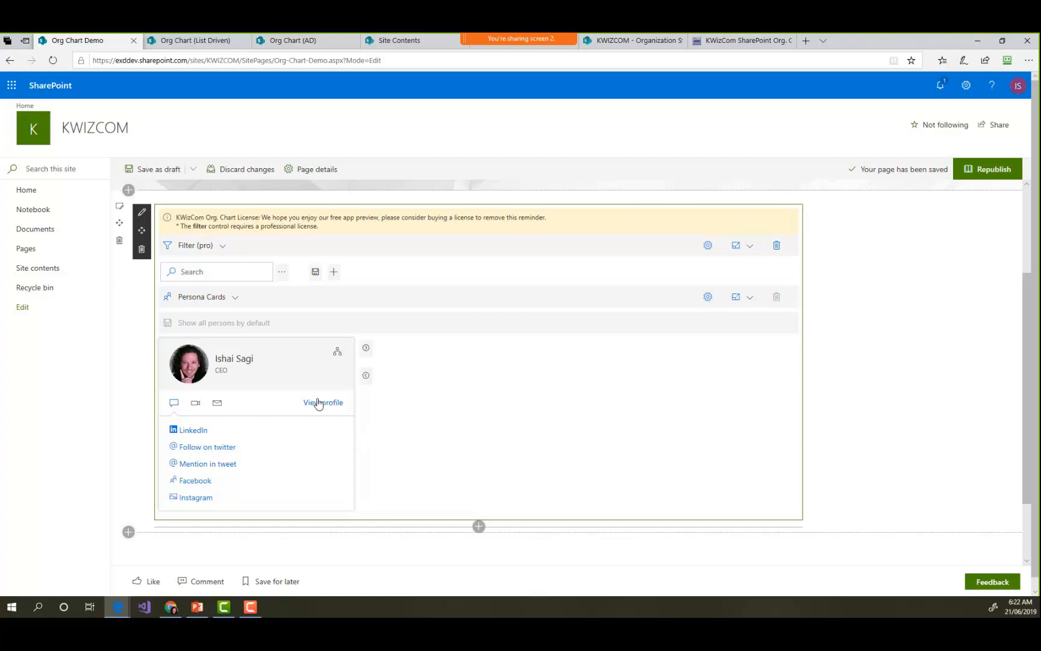
- Open the Persona Cards settings and bring up the script behind the LinkedIn card action
{"action": "left_click", "coordinate": [708, 296]}
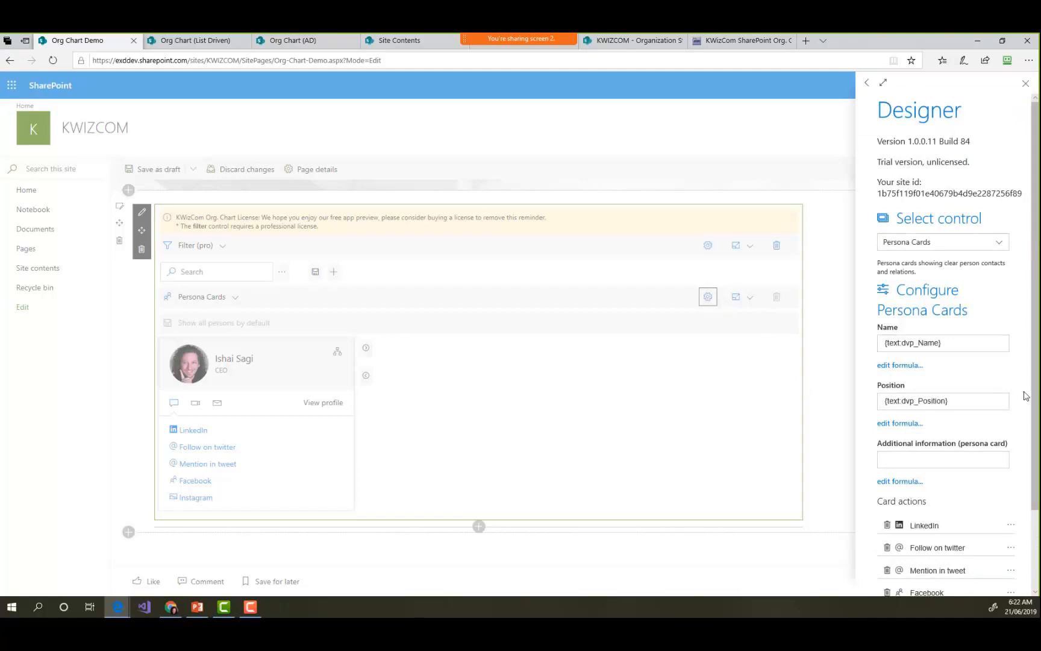
{"action": "scroll", "coordinate": [1029, 402], "scroll_direction": "down", "scroll_amount": 3}
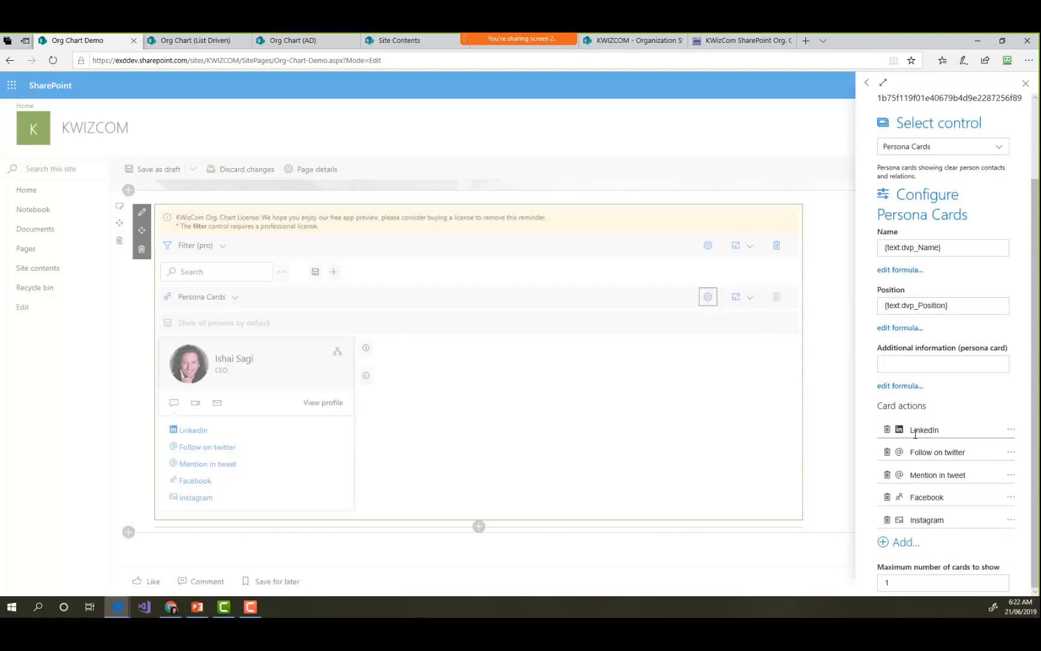
{"action": "left_click", "coordinate": [1011, 430]}
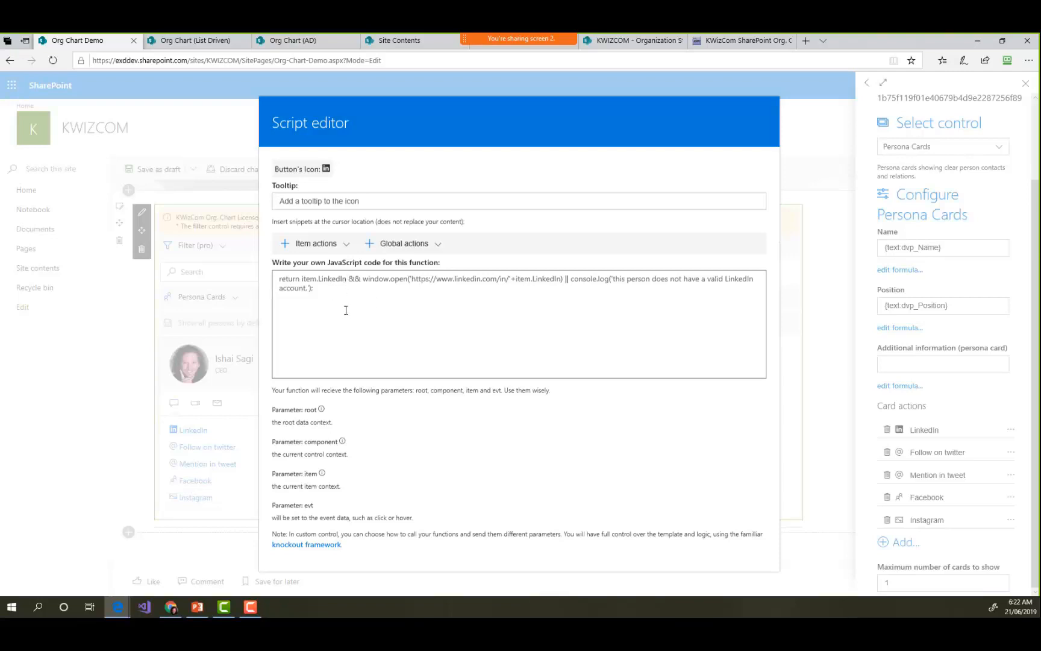
- Read the help on the root, component and item script parameters, and close the script editor and the settings
{"action": "left_click", "coordinate": [321, 409]}
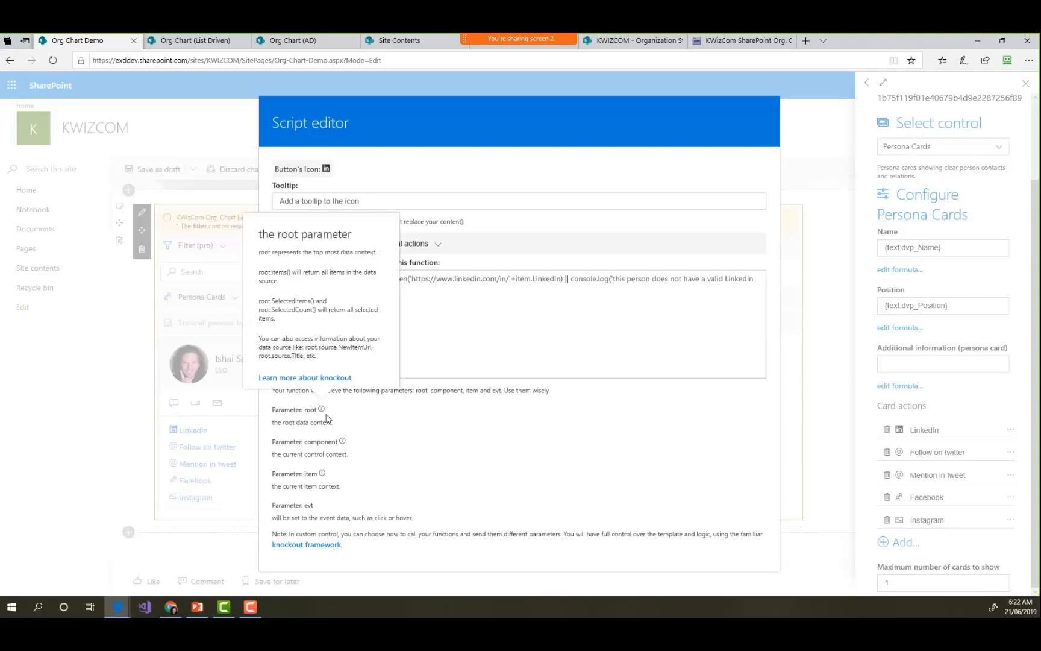
{"action": "left_click", "coordinate": [343, 442]}
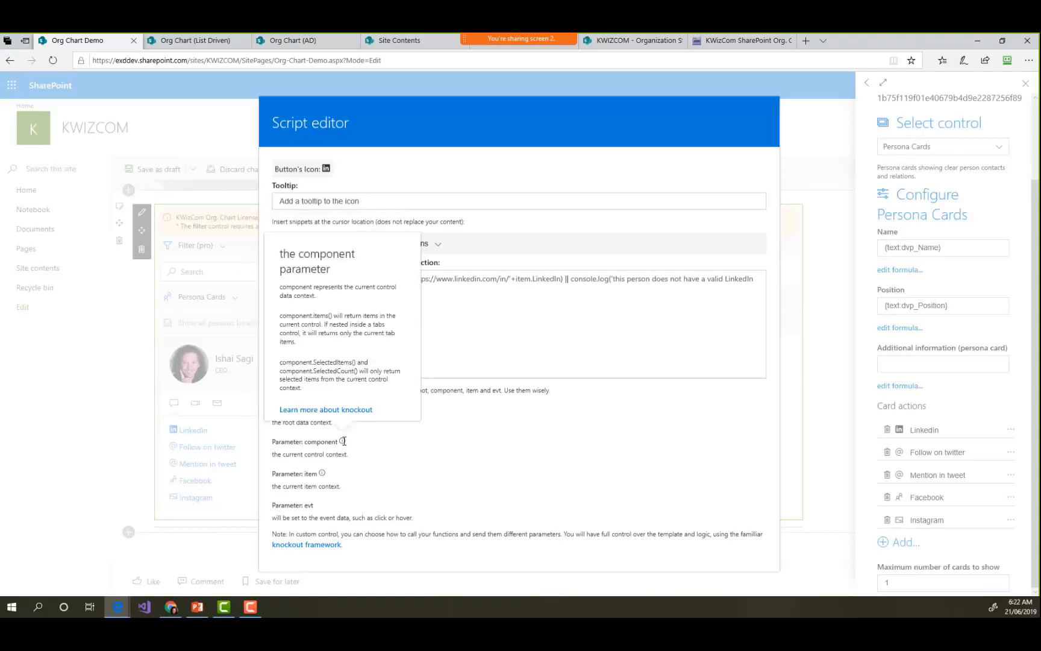
{"action": "left_click", "coordinate": [322, 473]}
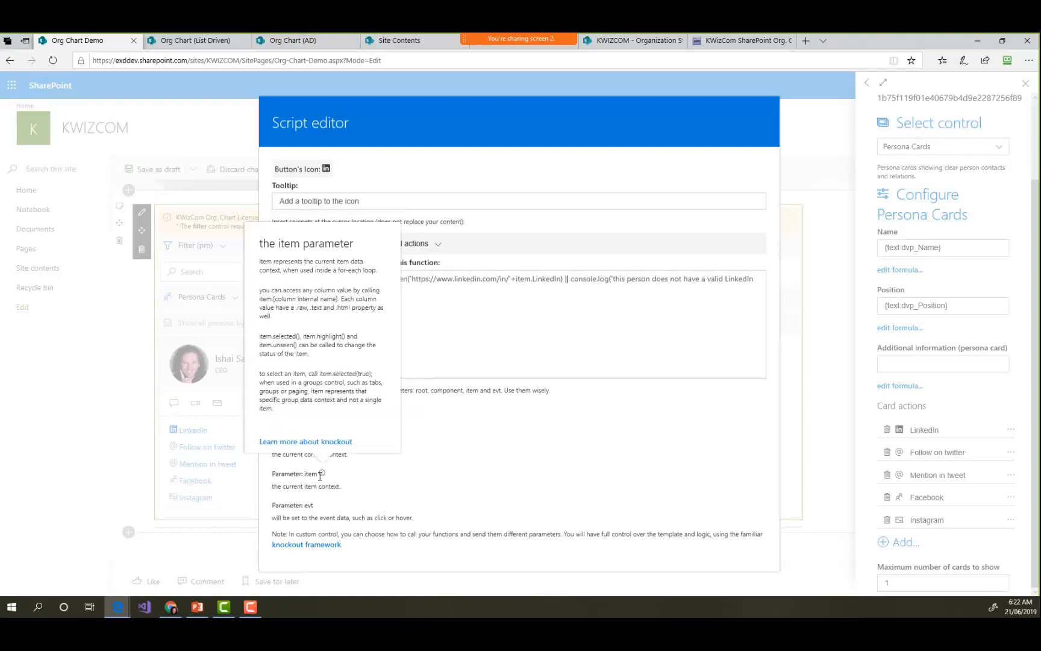
{"action": "left_click", "coordinate": [397, 546]}
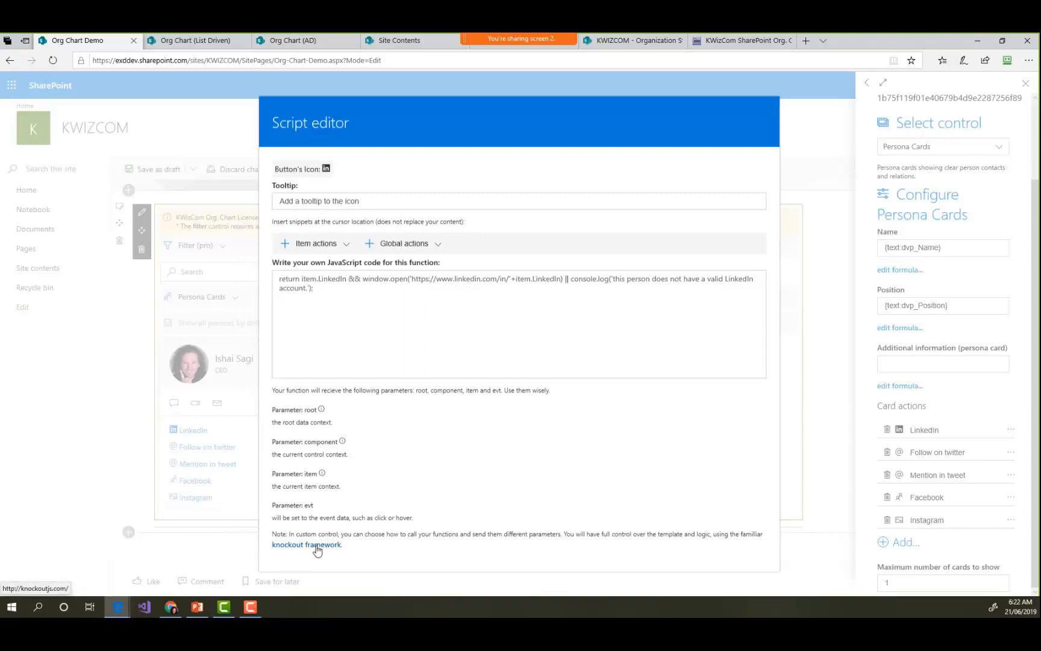
{"action": "left_click", "coordinate": [834, 482]}
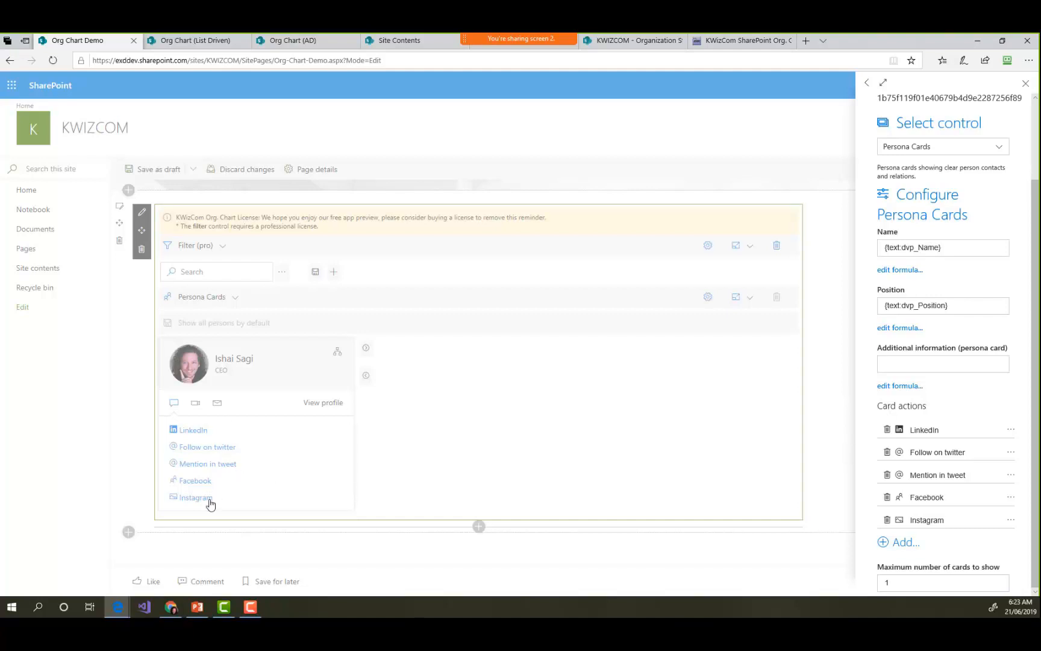
{"action": "left_click", "coordinate": [825, 424]}
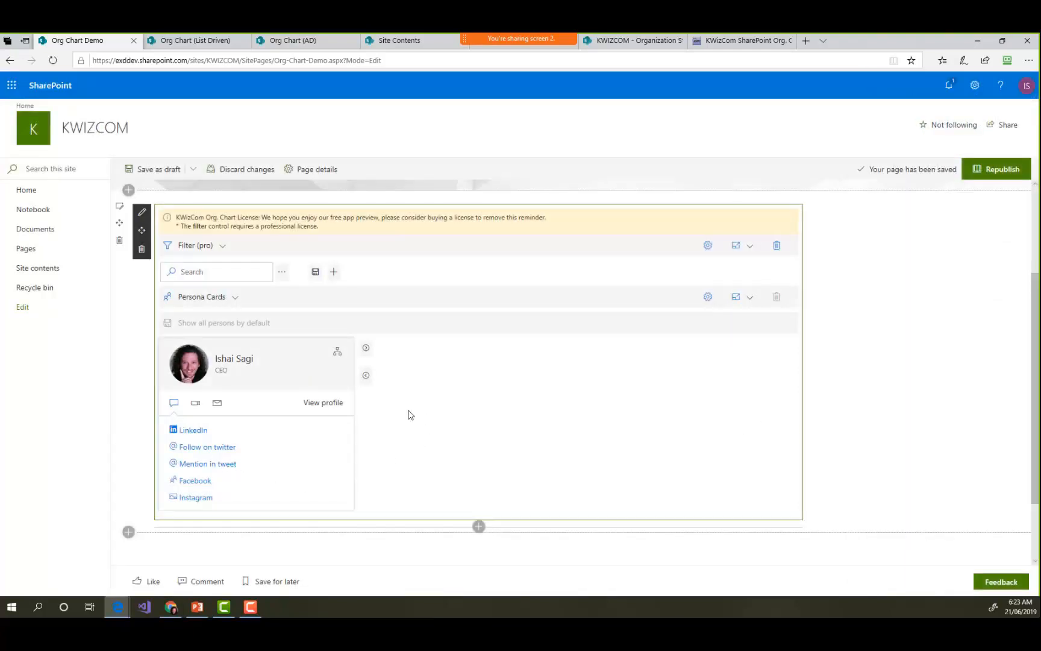
- Show the reporting relationships on the CEO's persona card and open the Sales Manager's card from the staff list
{"action": "left_click", "coordinate": [365, 377]}
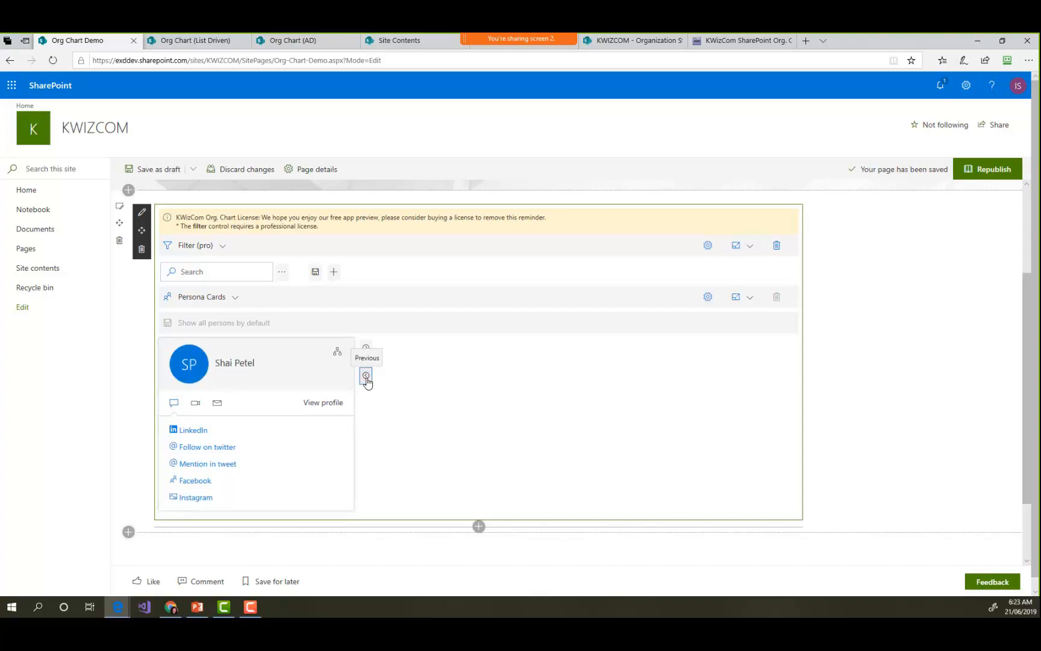
{"action": "left_click", "coordinate": [365, 348]}
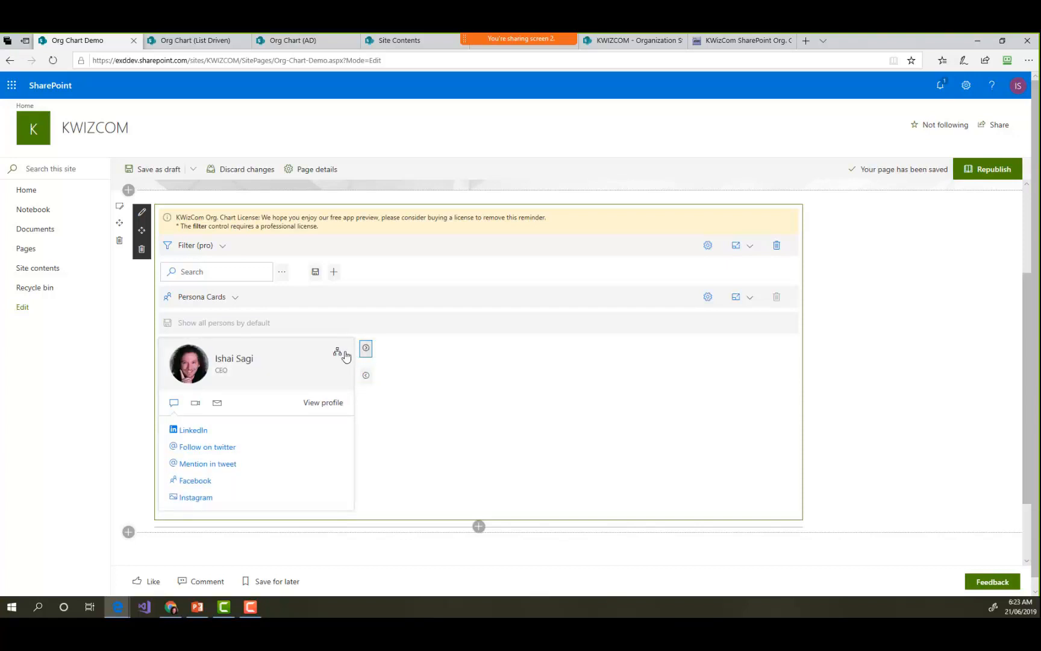
{"action": "left_click", "coordinate": [342, 353]}
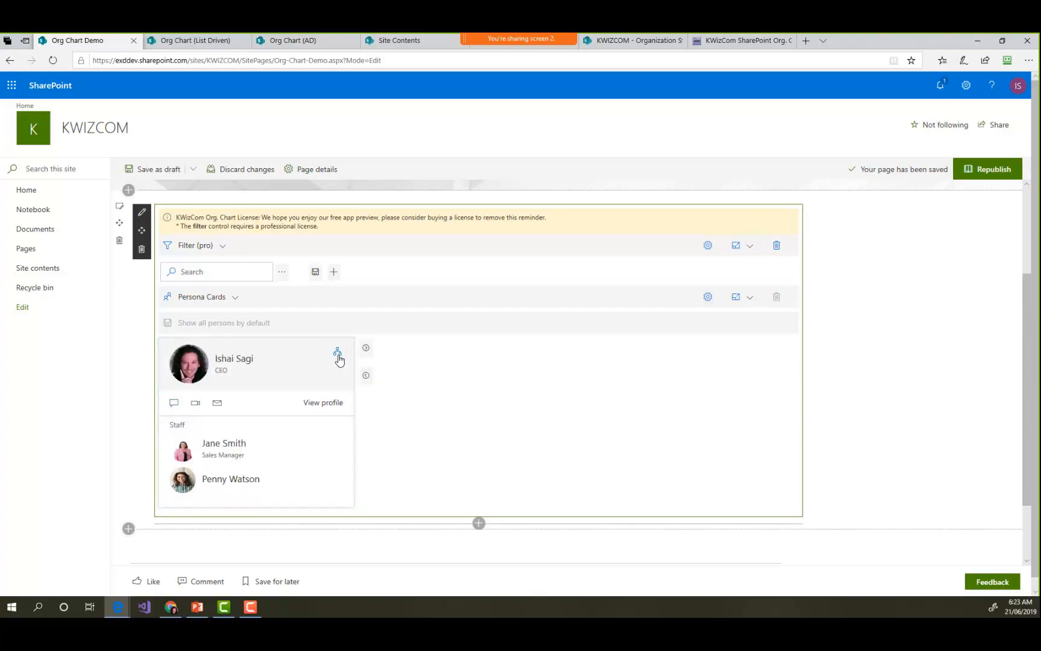
{"action": "scroll", "coordinate": [235, 453], "scroll_direction": "down", "scroll_amount": 1}
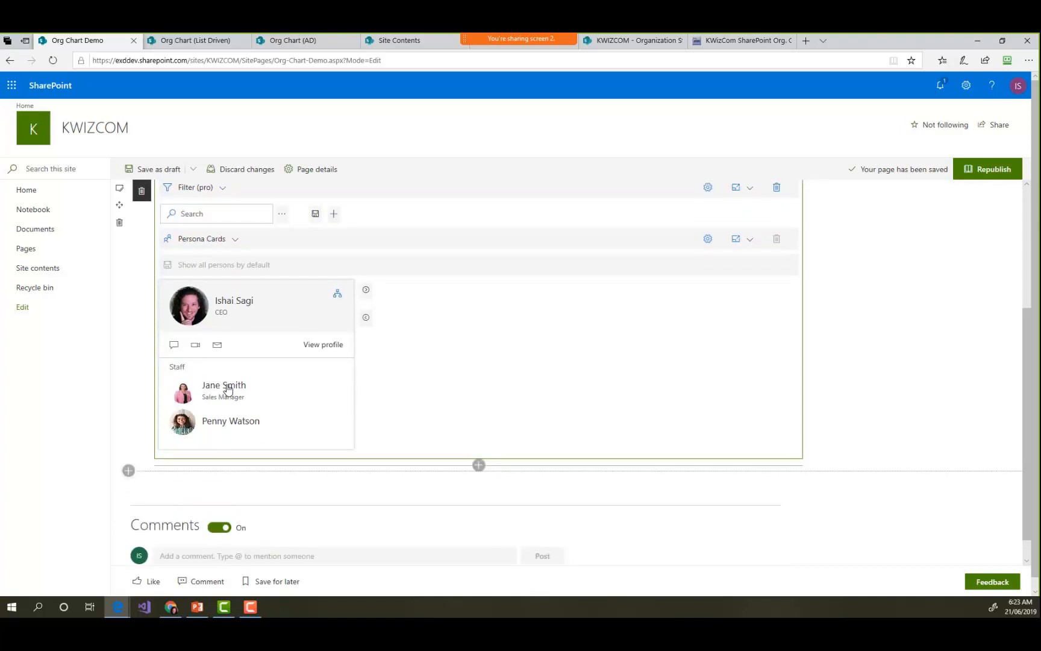
{"action": "left_click", "coordinate": [228, 390]}
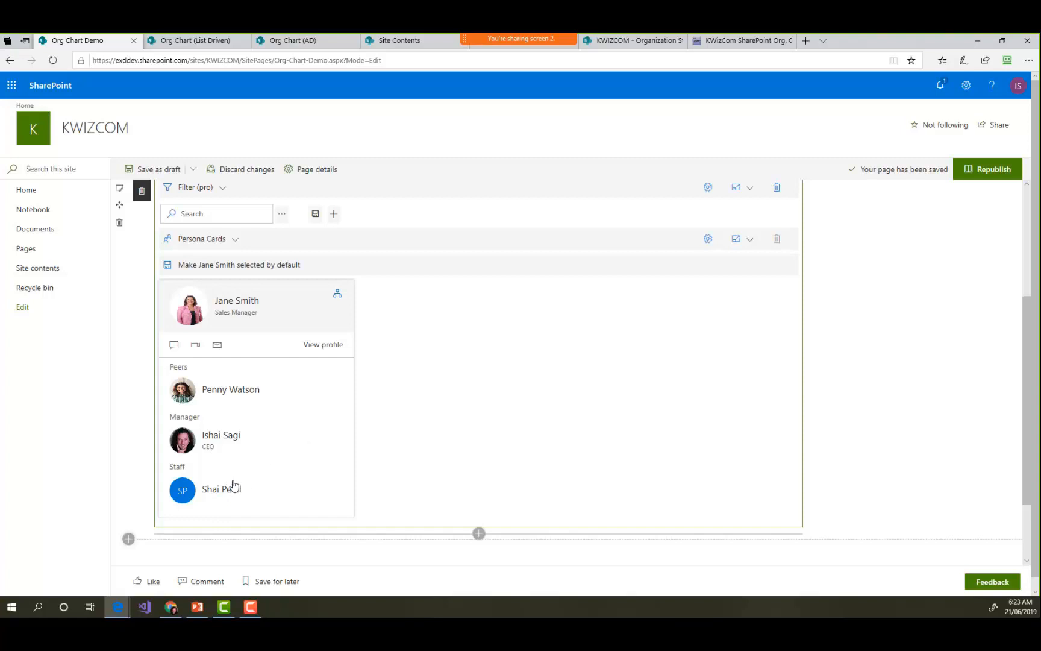
- Change the display type to Table, and replace the filter control above it with Org Chart by orgChartJs
{"action": "left_click", "coordinate": [234, 238]}
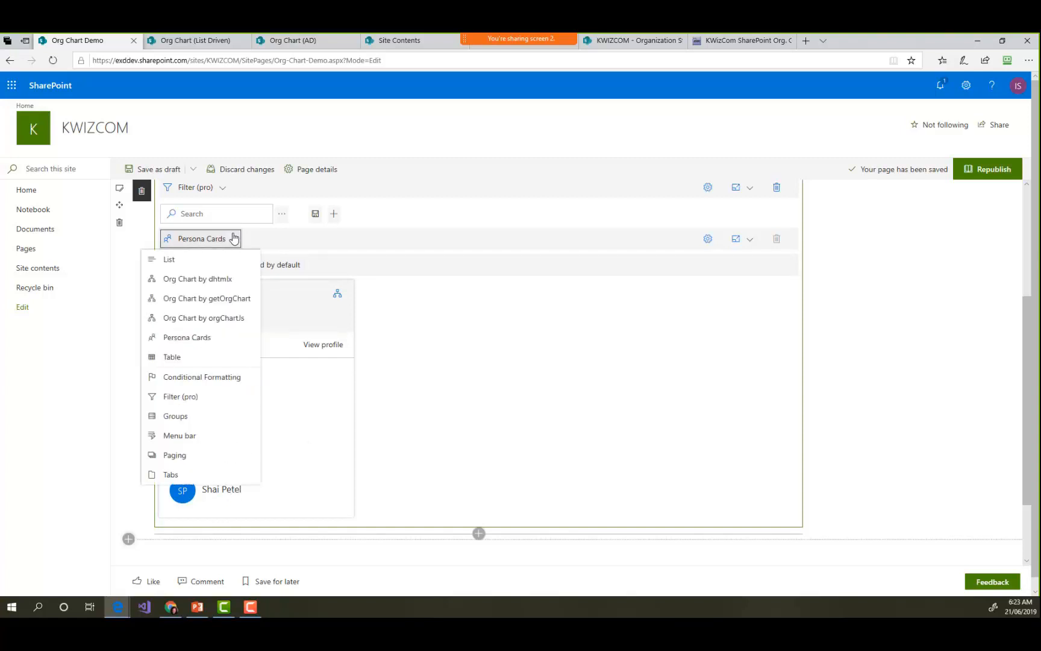
{"action": "left_click", "coordinate": [189, 361]}
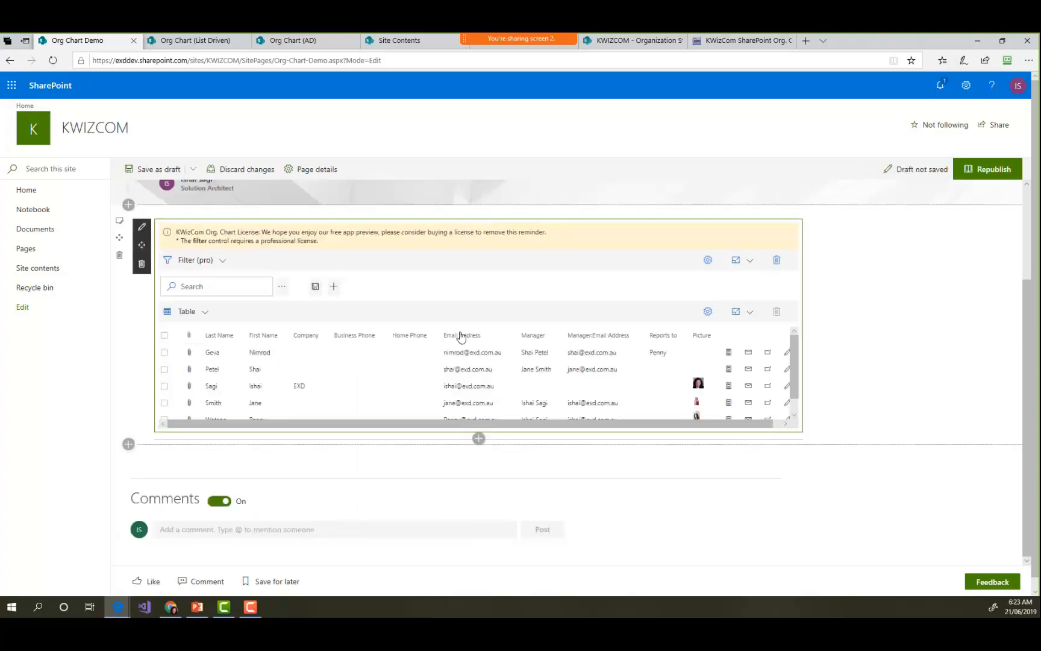
{"action": "left_click", "coordinate": [219, 261]}
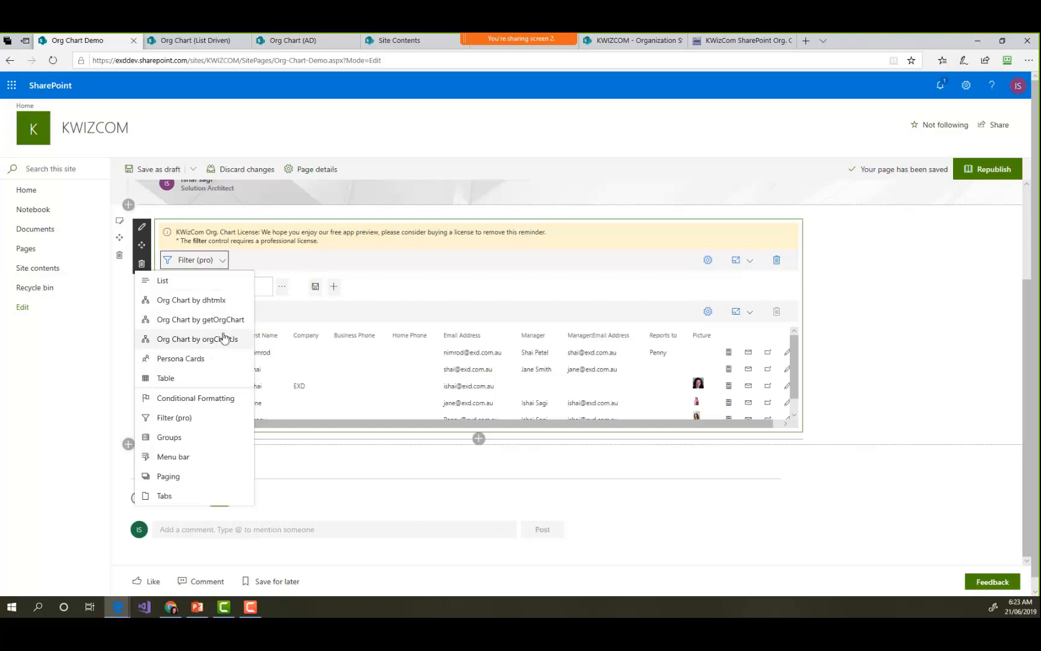
{"action": "key", "text": "Return"}
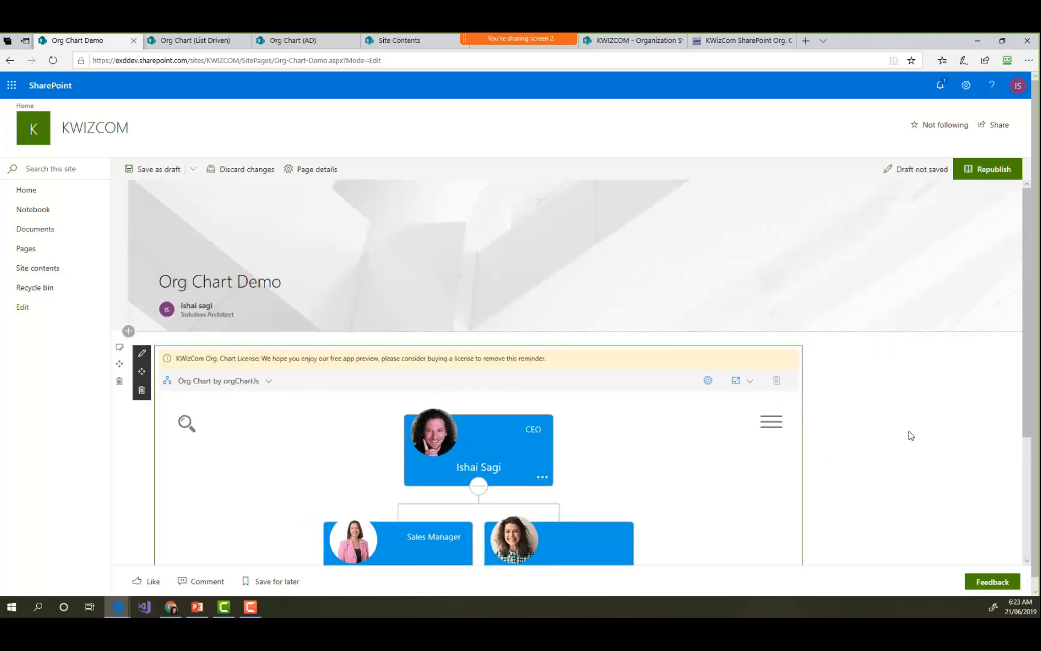
{"action": "scroll", "coordinate": [1023, 386], "scroll_direction": "down", "scroll_amount": 1}
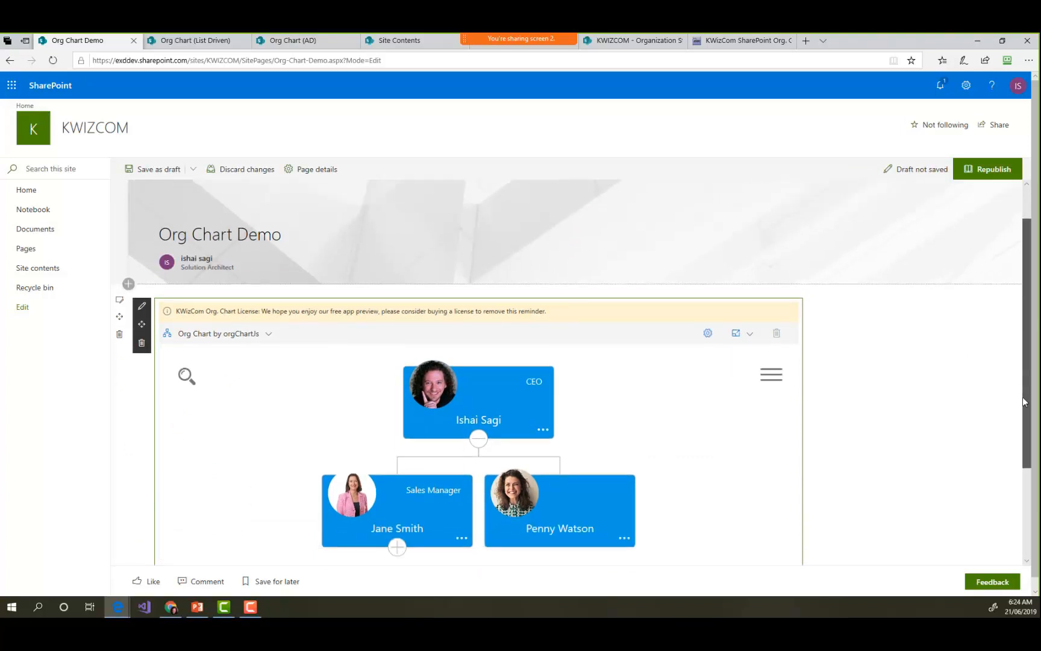
- Switch to the PowerPoint presentation, advance to the Adding Filters slide and return to the Org Chart Demo page
{"action": "left_click", "coordinate": [197, 606]}
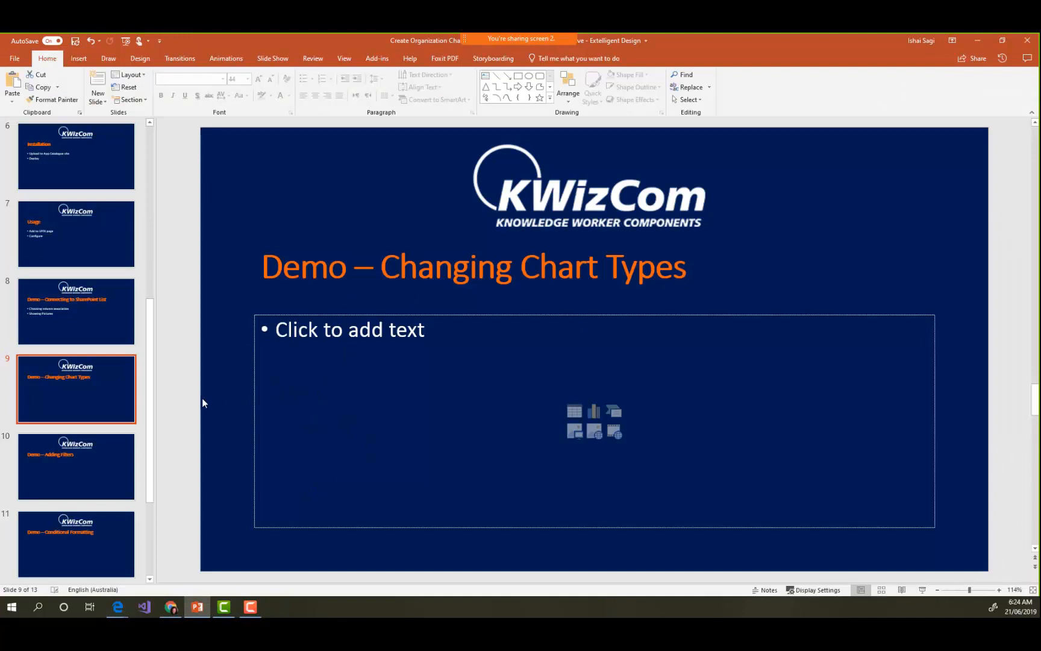
{"action": "scroll", "coordinate": [202, 398], "scroll_direction": "down", "scroll_amount": 1}
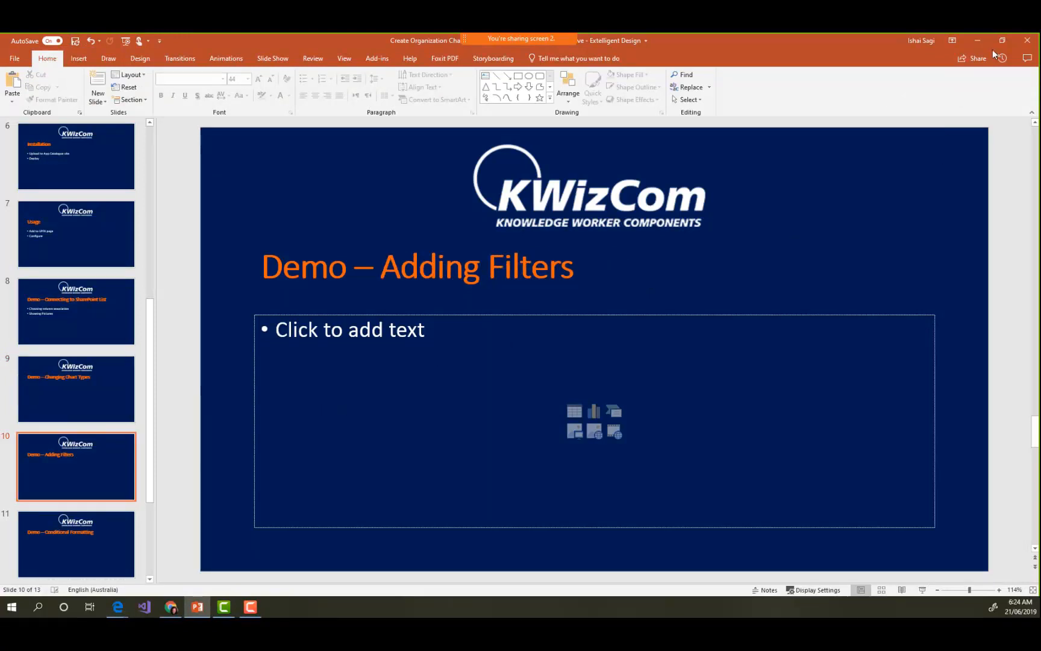
{"action": "left_click", "coordinate": [977, 41]}
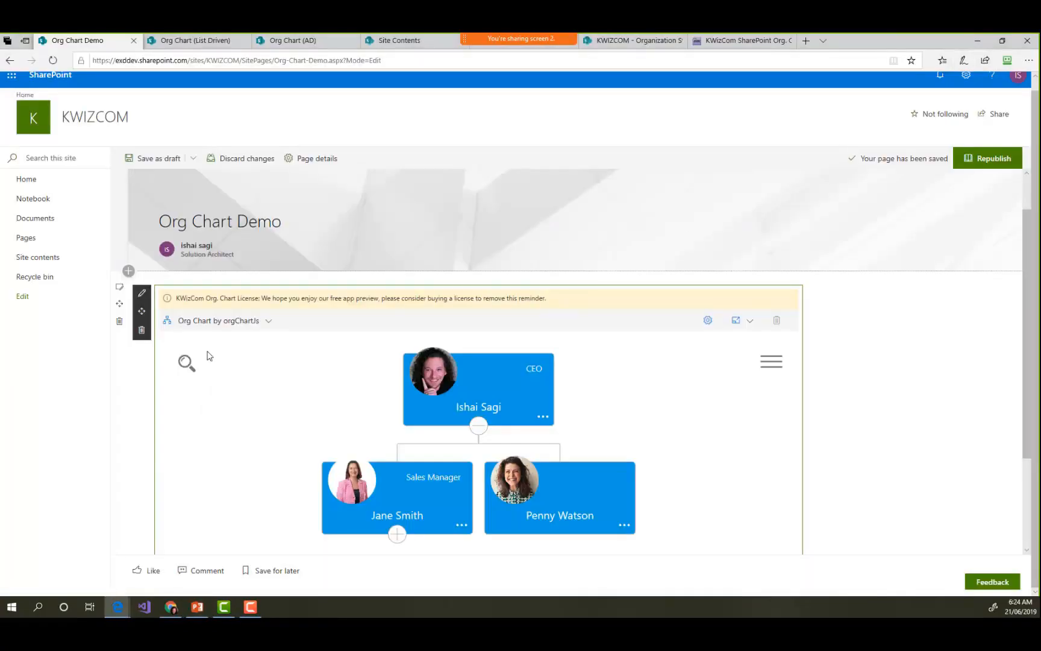
- Add a Filter (pro) control to the orgChartJs org chart and open the filter's settings
{"action": "left_click", "coordinate": [258, 322]}
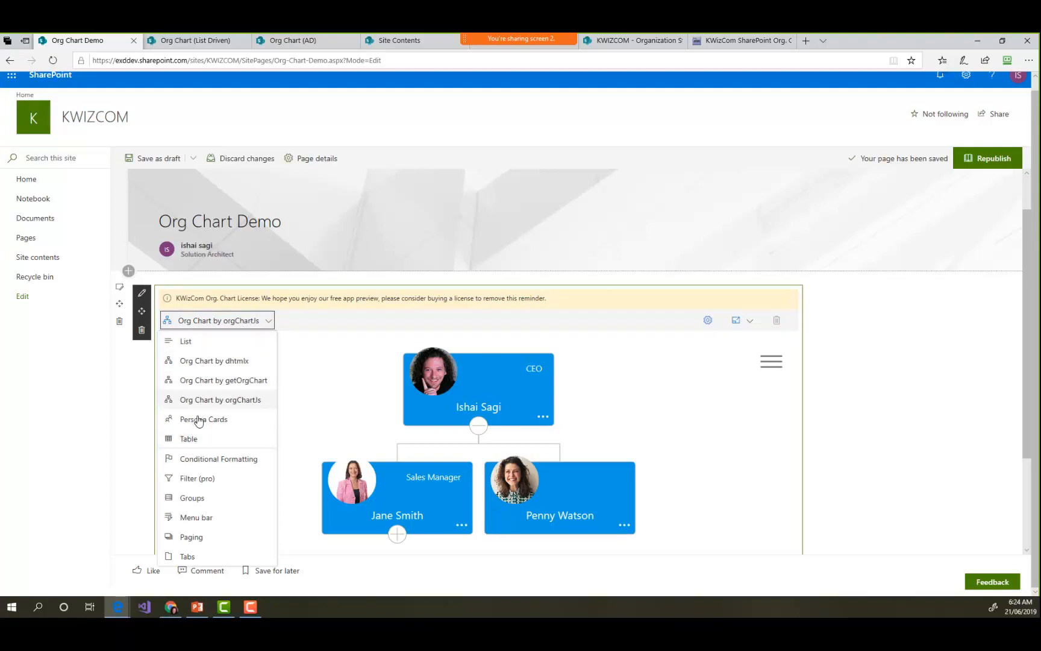
{"action": "left_click", "coordinate": [204, 480]}
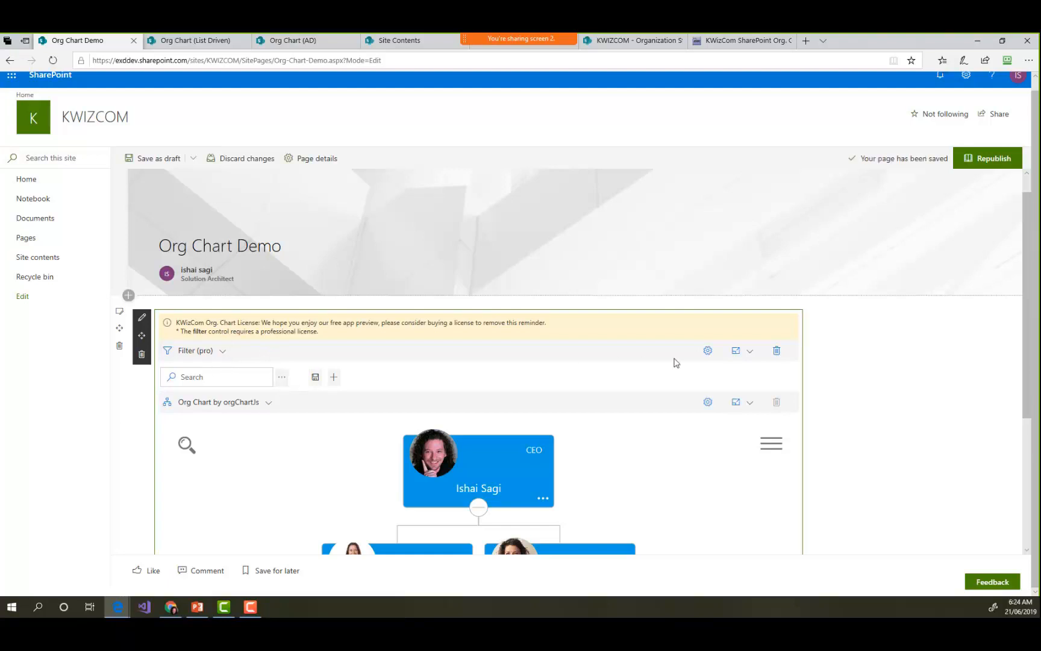
{"action": "left_click", "coordinate": [707, 351]}
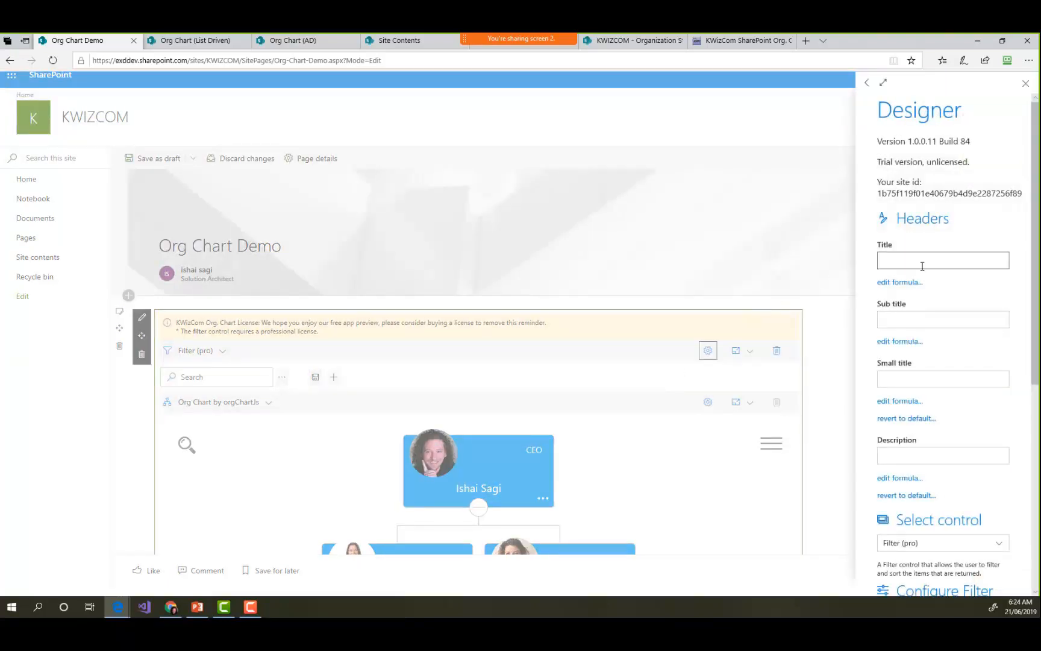
- Examine the filter's header fields, available control types and the options for free text, clearing and saving default filters
{"action": "left_click", "coordinate": [900, 259]}
{"action": "scroll", "coordinate": [938, 439], "scroll_direction": "down", "scroll_amount": 1}
{"action": "scroll", "coordinate": [938, 439], "scroll_direction": "down", "scroll_amount": 3}
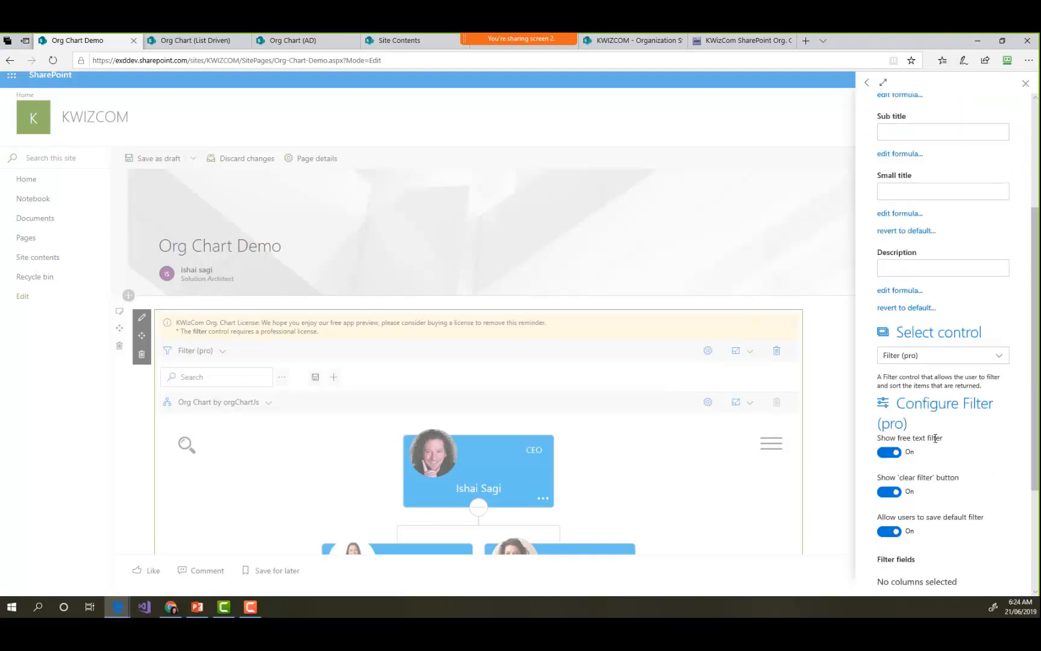
{"action": "left_click", "coordinate": [991, 243]}
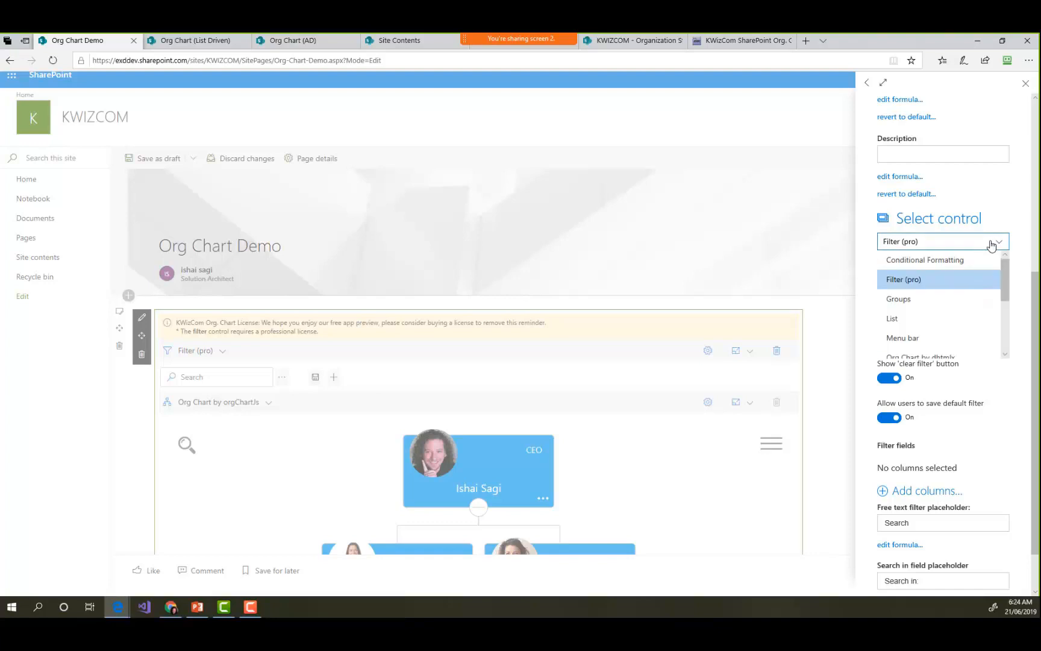
{"action": "left_click", "coordinate": [962, 244]}
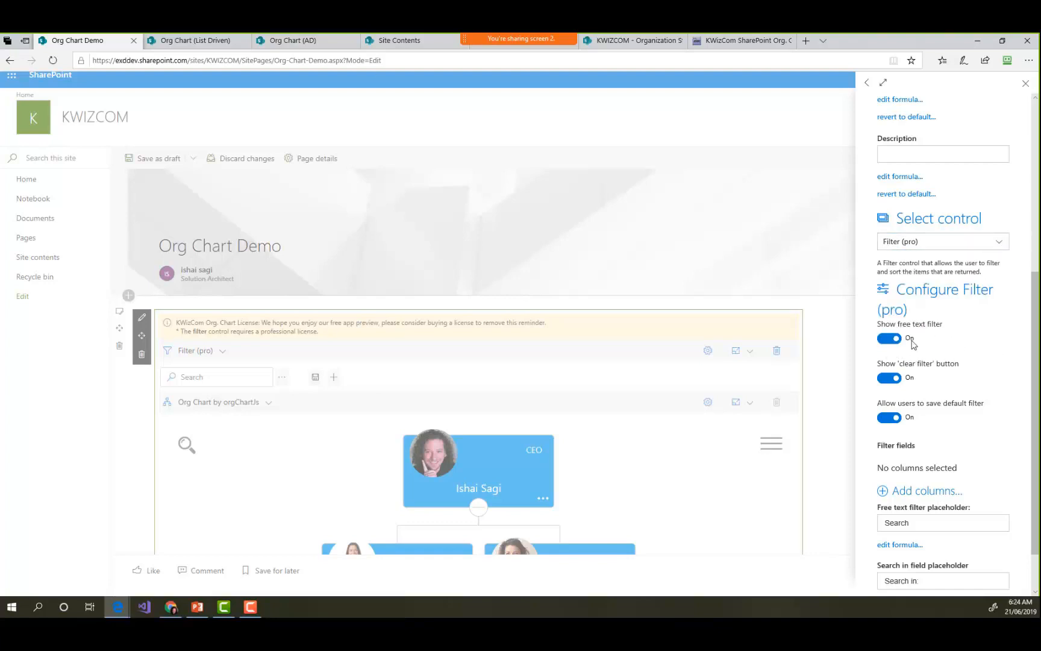
{"action": "scroll", "coordinate": [916, 344], "scroll_direction": "down", "scroll_amount": 1}
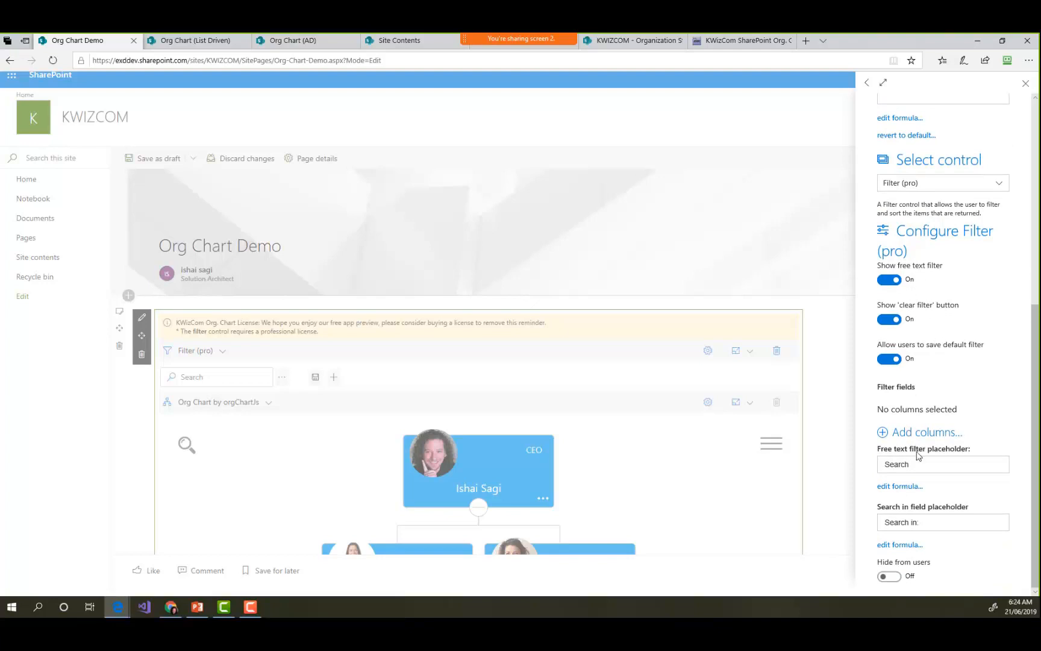
- Add City to the Filter (pro) control's filter fields and republish the page
{"action": "left_click", "coordinate": [884, 433]}
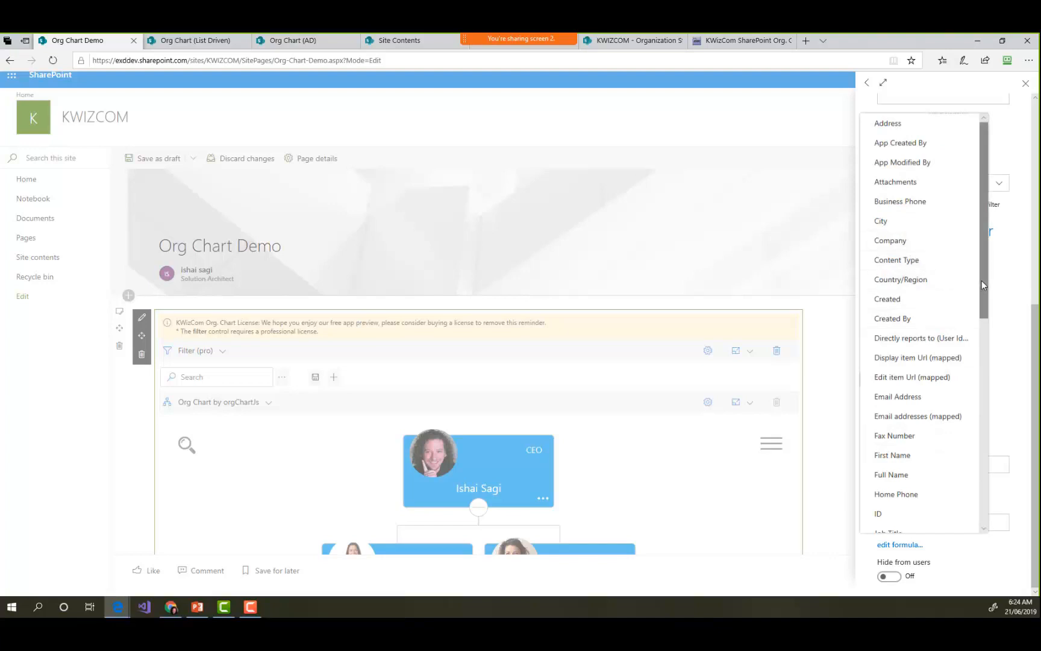
{"action": "left_click_drag", "start_coordinate": [985, 294], "coordinate": [978, 342]}
{"action": "scroll", "coordinate": [969, 384], "scroll_direction": "down", "scroll_amount": 3}
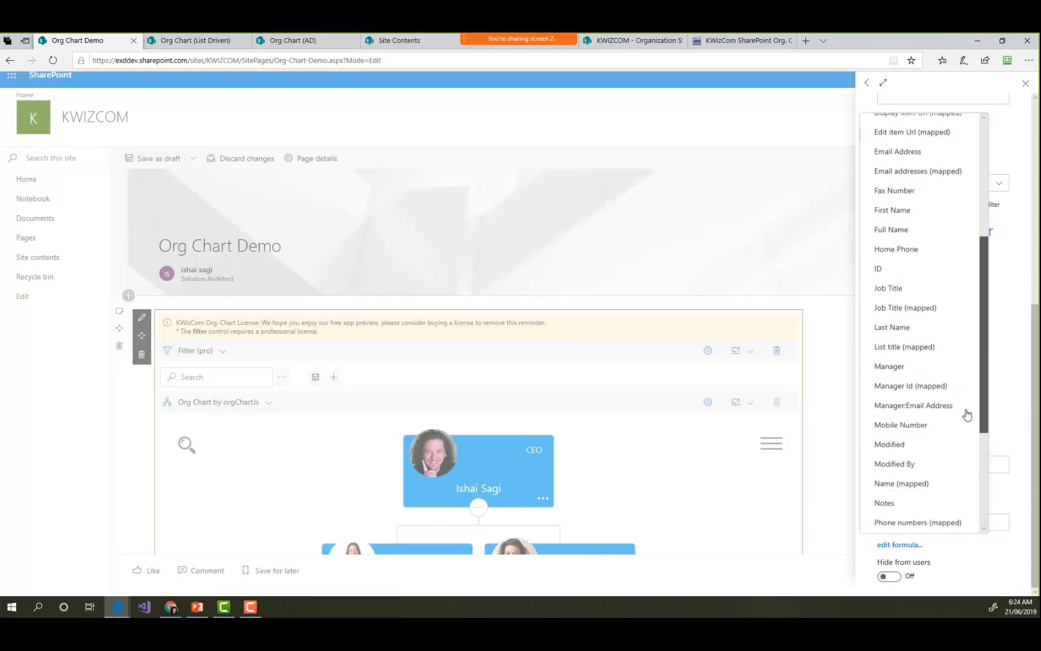
{"action": "scroll", "coordinate": [966, 442], "scroll_direction": "up", "scroll_amount": 6}
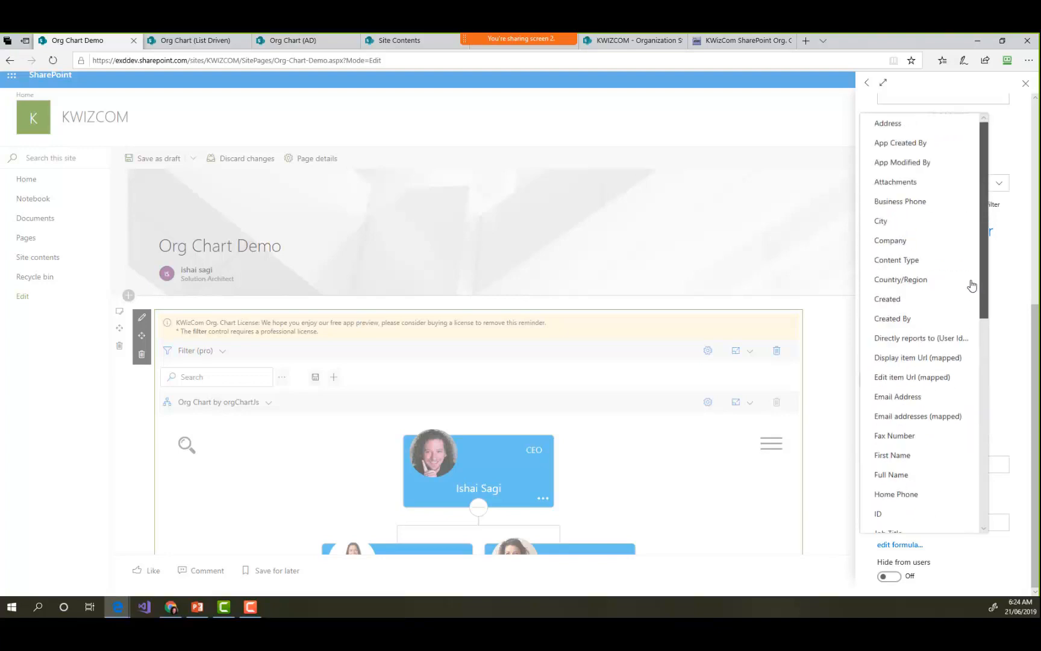
{"action": "left_click", "coordinate": [883, 224]}
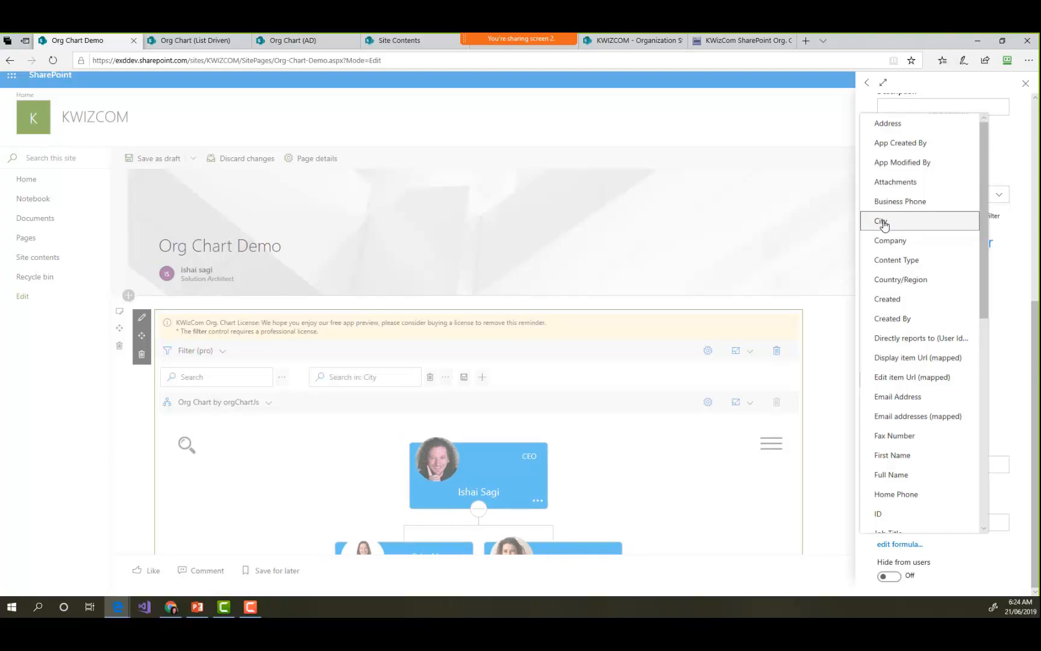
{"action": "left_click", "coordinate": [1033, 281]}
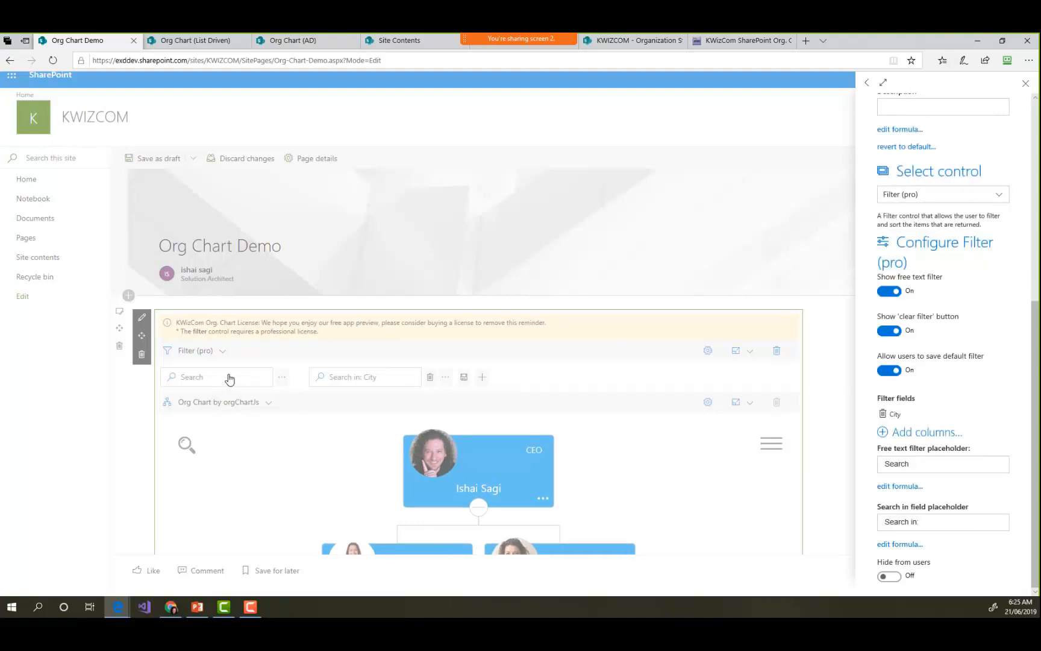
{"action": "left_click", "coordinate": [839, 429]}
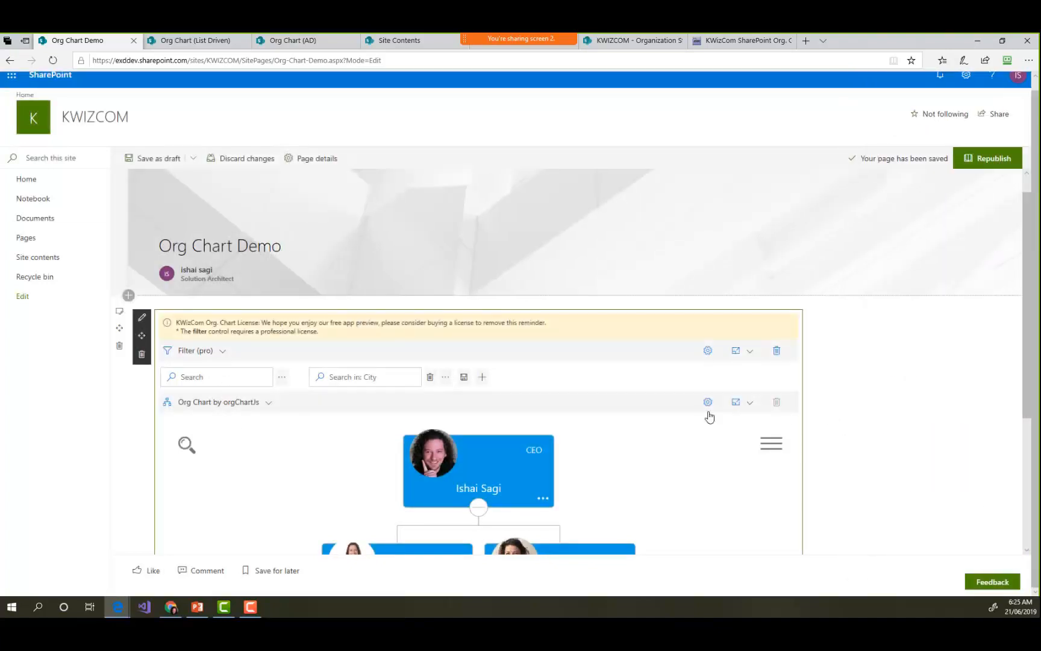
{"action": "left_click", "coordinate": [1000, 160]}
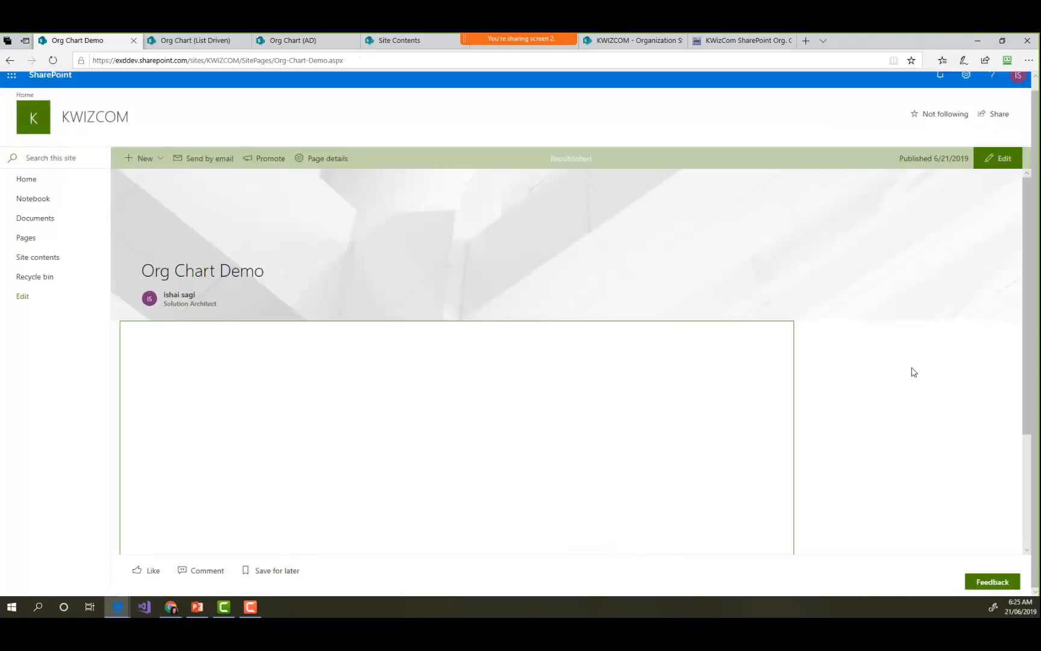
{"action": "scroll", "coordinate": [962, 355], "scroll_direction": "down", "scroll_amount": 2}
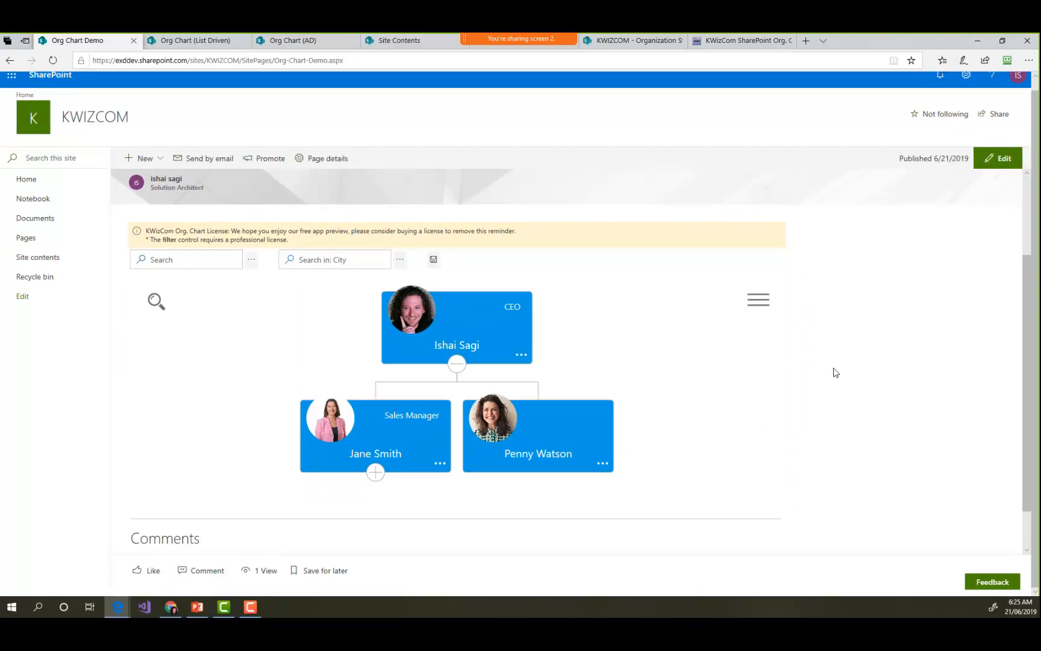
- Filter the published org chart by City, trying Canberra, Toronto and Canberra again
{"action": "left_click", "coordinate": [206, 265]}
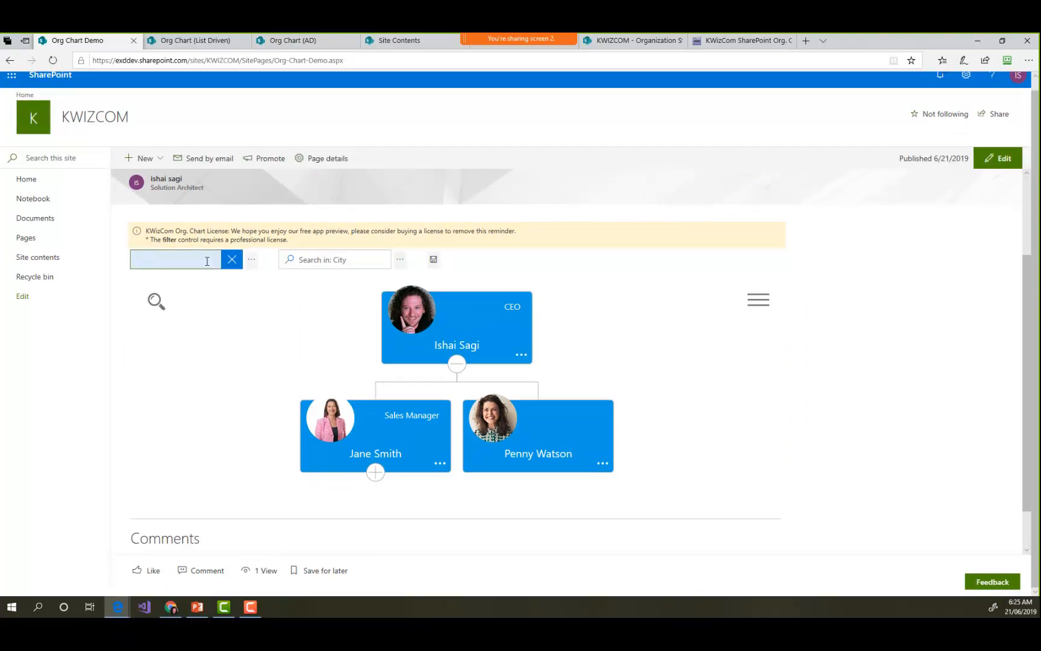
{"action": "left_click", "coordinate": [365, 265]}
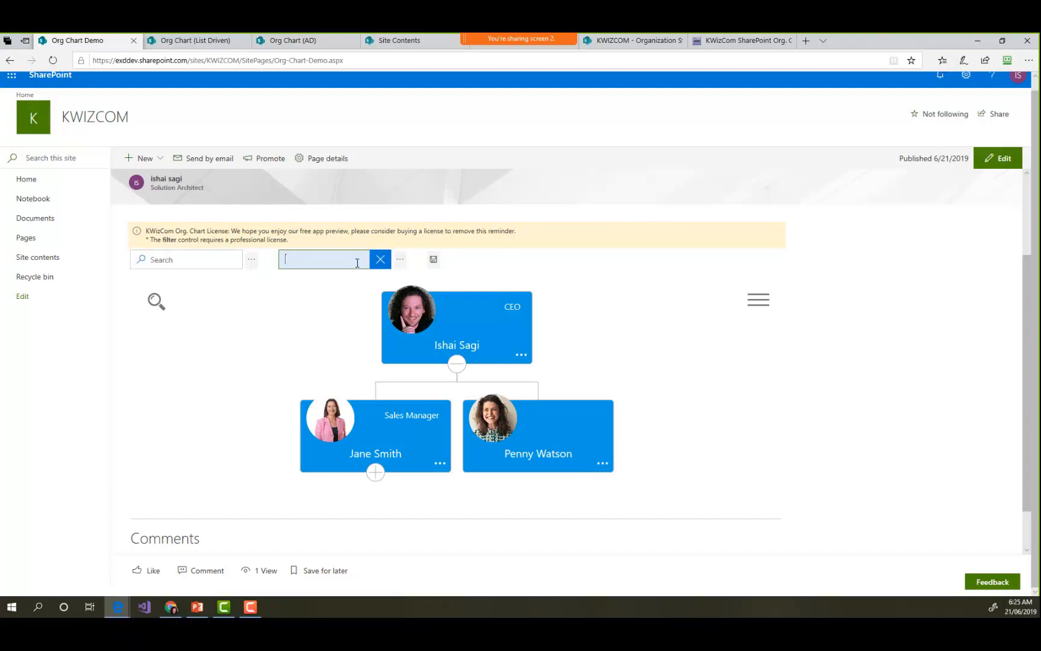
{"action": "left_click", "coordinate": [399, 260]}
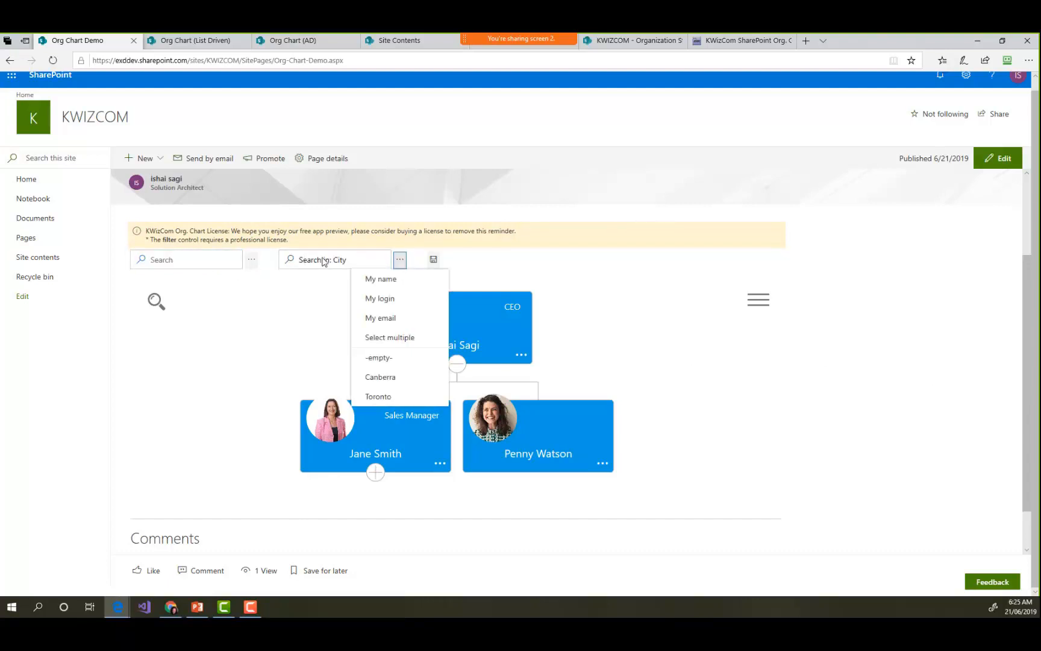
{"action": "left_click", "coordinate": [323, 260]}
{"action": "left_click", "coordinate": [400, 260]}
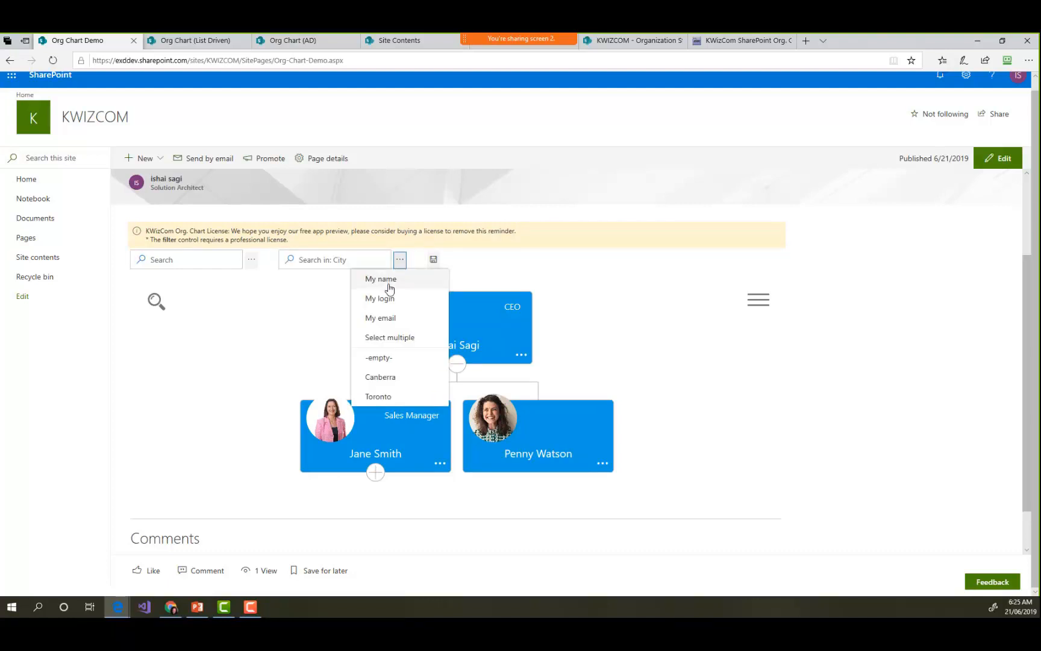
{"action": "left_click", "coordinate": [392, 380]}
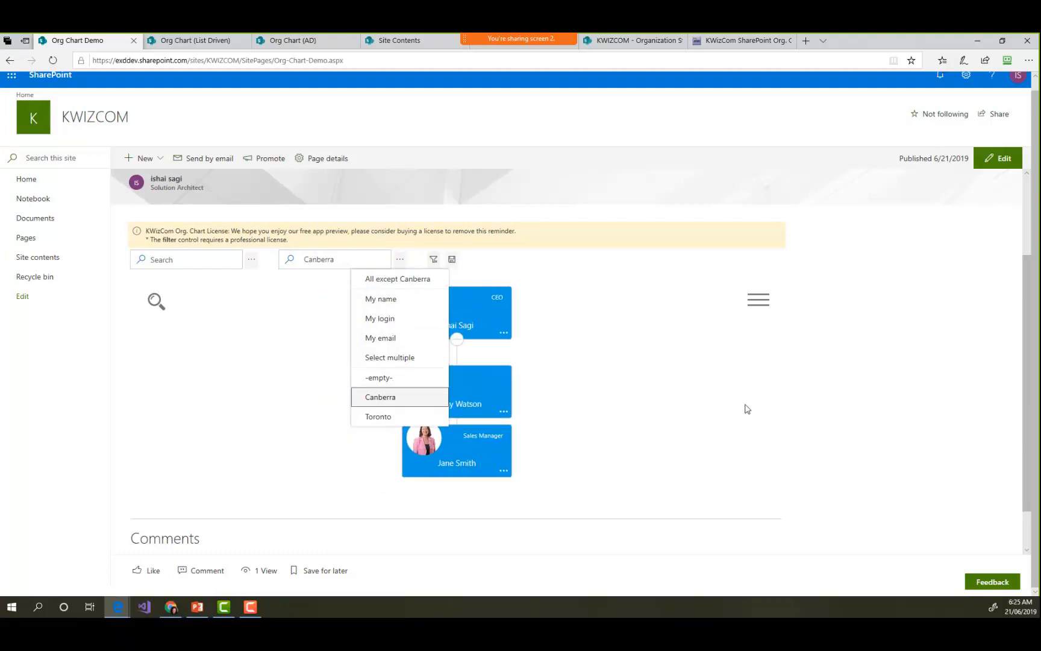
{"action": "left_click", "coordinate": [380, 421]}
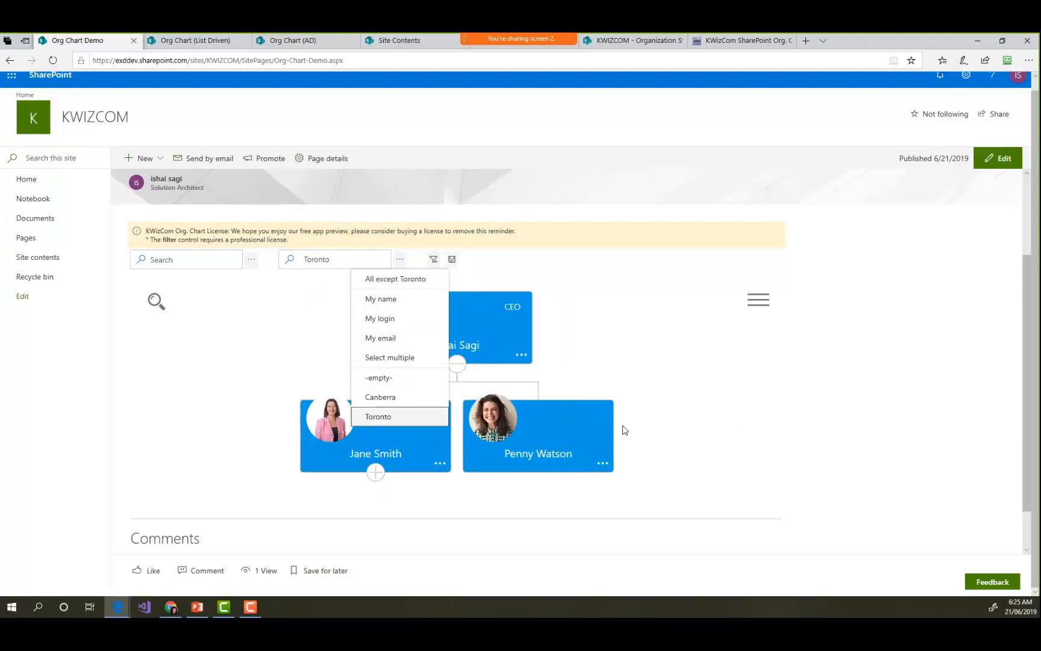
{"action": "left_click", "coordinate": [404, 399]}
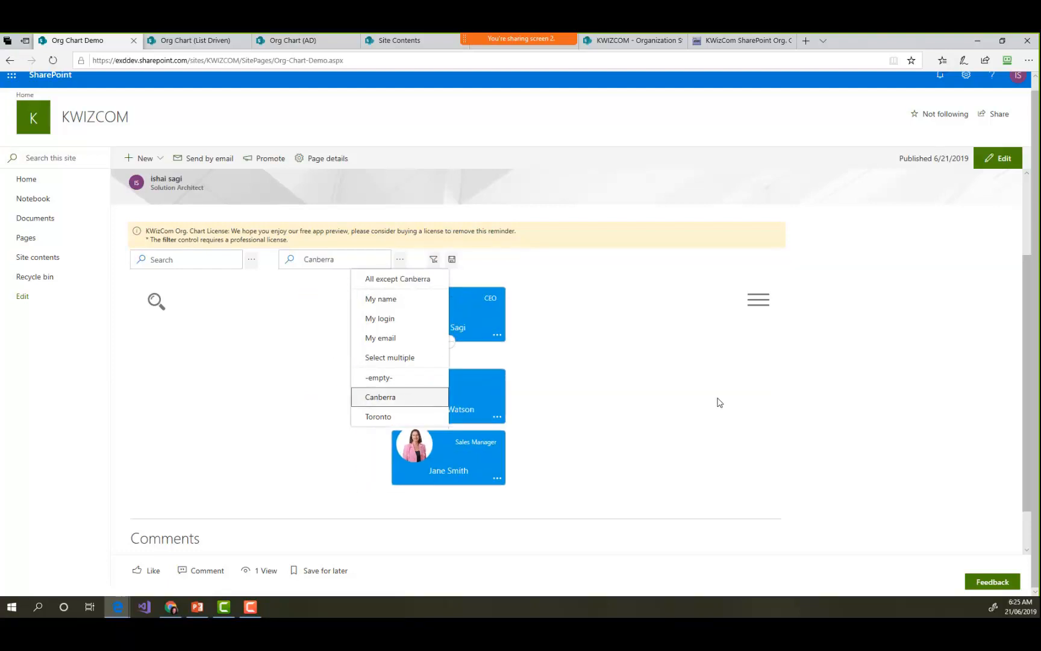
- Invert the City filter to show all except Canberra, and return it to containing Canberra
{"action": "left_click", "coordinate": [417, 281]}
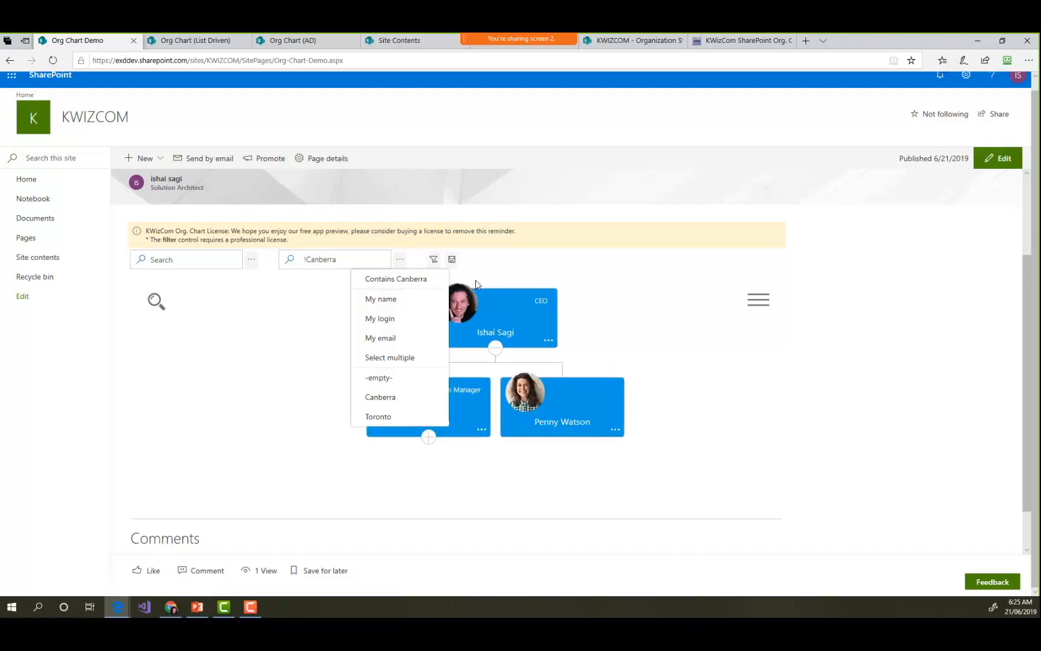
{"action": "left_click", "coordinate": [418, 286]}
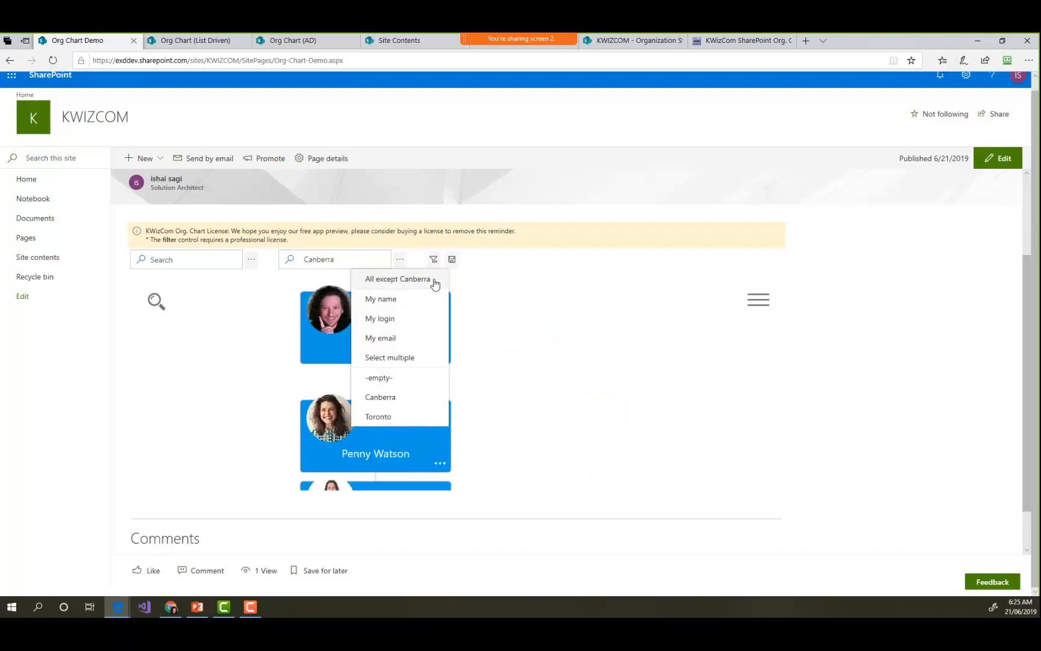
{"action": "left_click", "coordinate": [398, 260]}
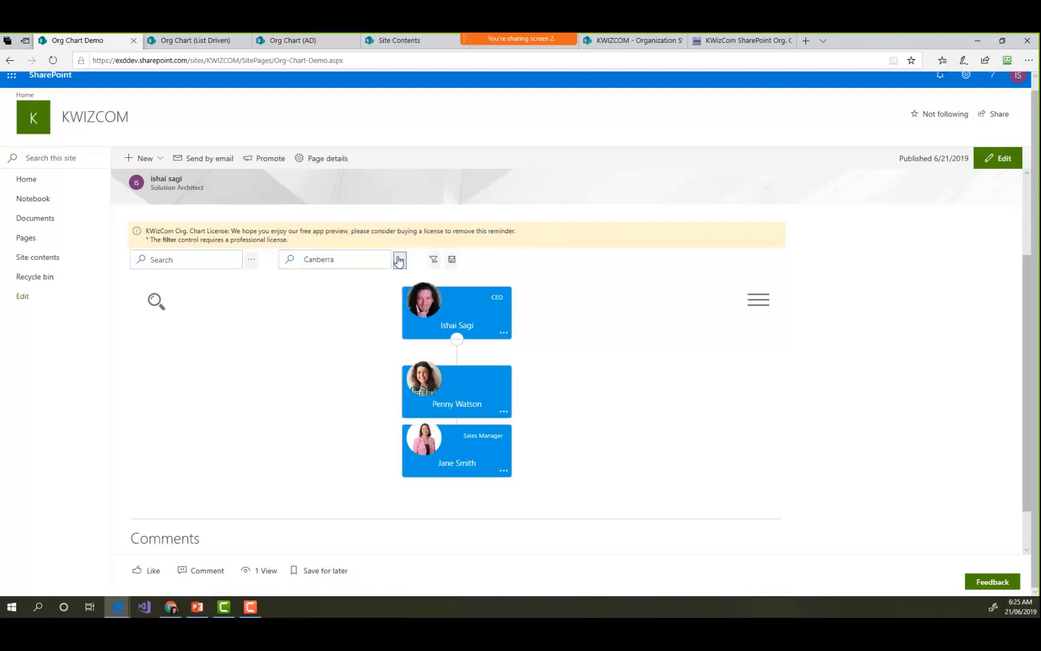
{"action": "left_click", "coordinate": [401, 264]}
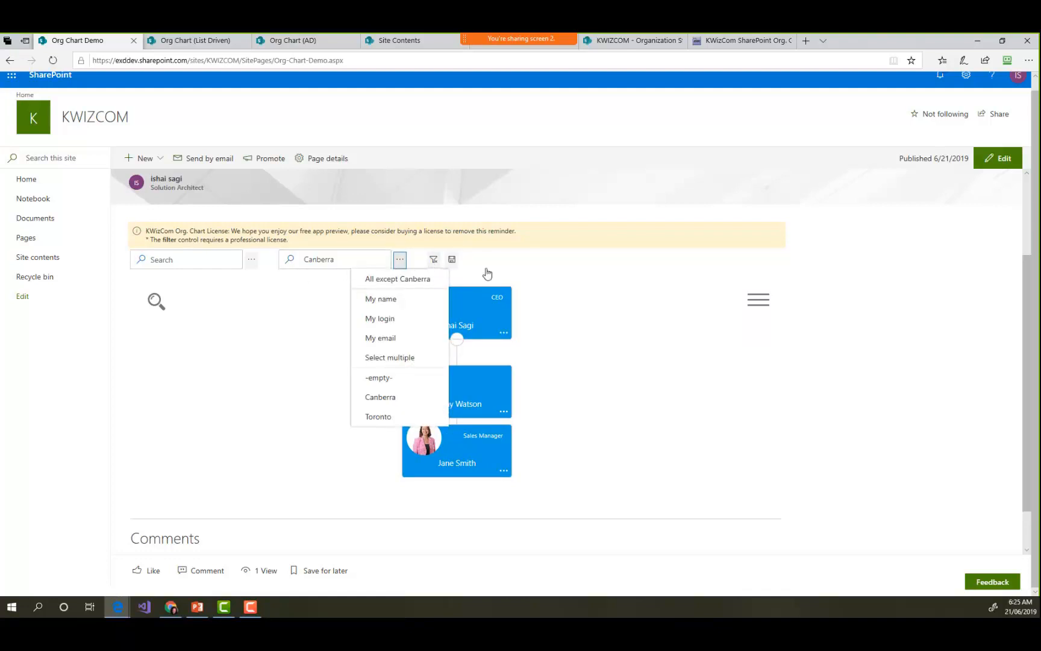
- Reopen the page for editing and replace the Filter (pro) control with Conditional Formatting
{"action": "left_click", "coordinate": [998, 161]}
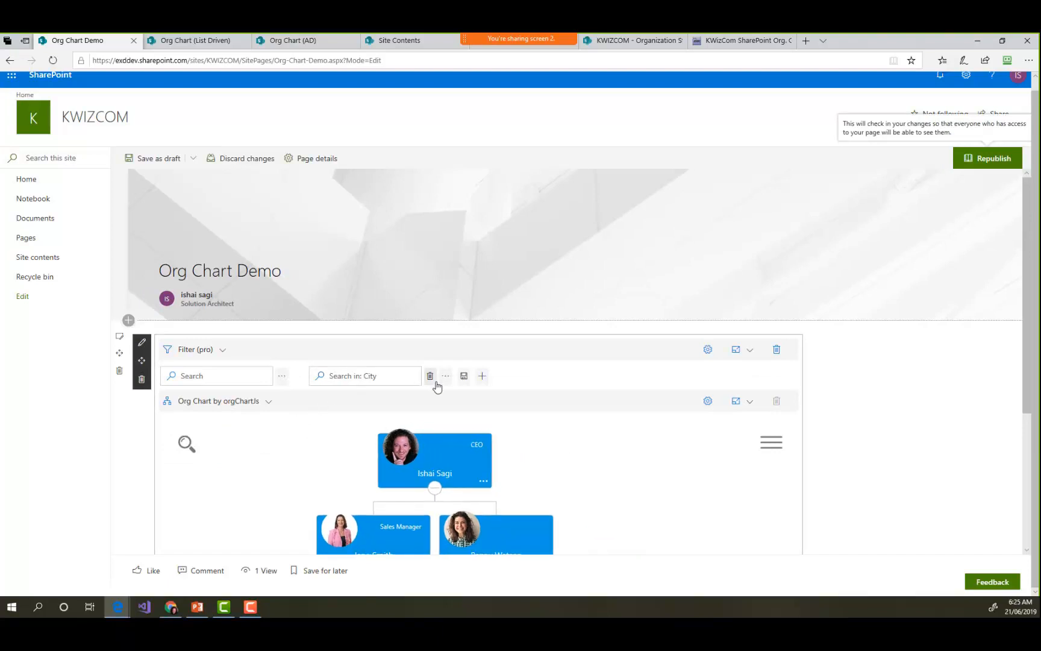
{"action": "scroll", "coordinate": [924, 437], "scroll_direction": "down", "scroll_amount": 3}
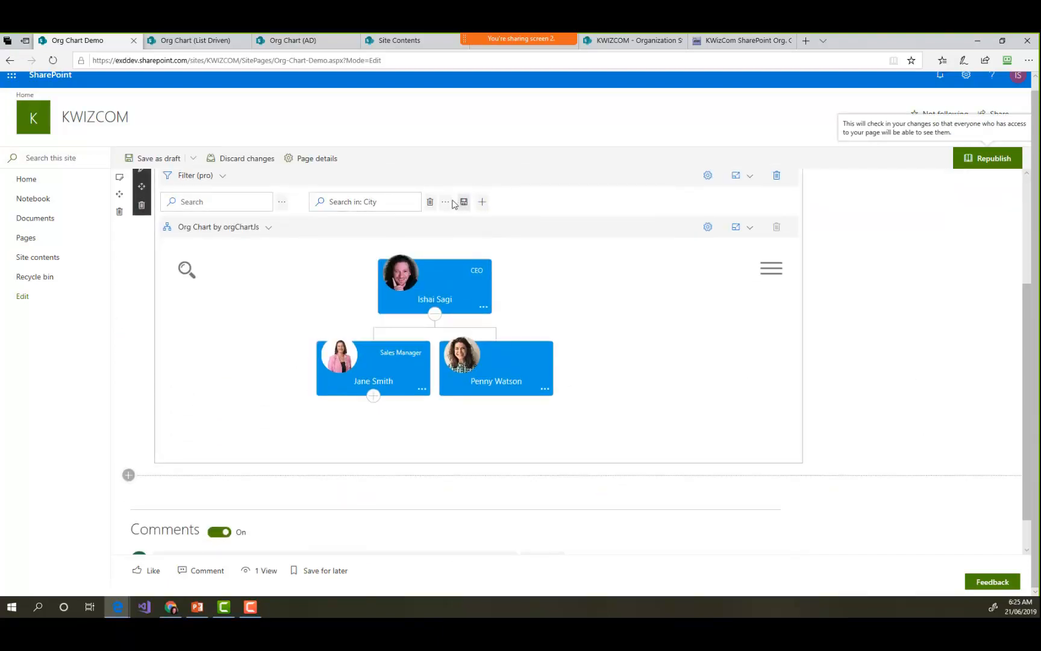
{"action": "left_click", "coordinate": [223, 202]}
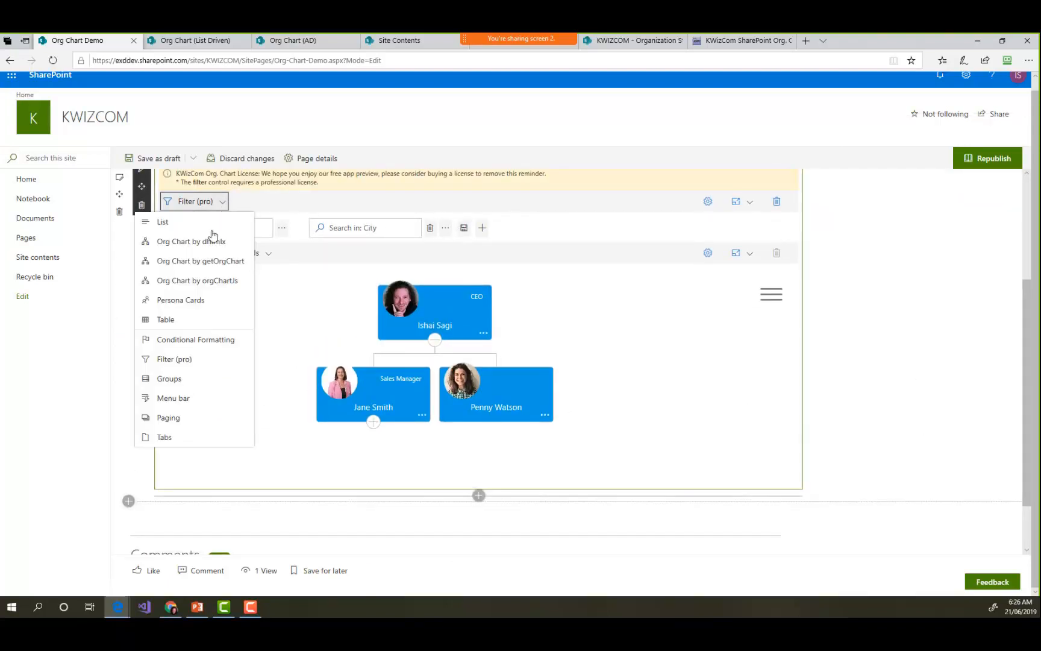
{"action": "left_click", "coordinate": [190, 340]}
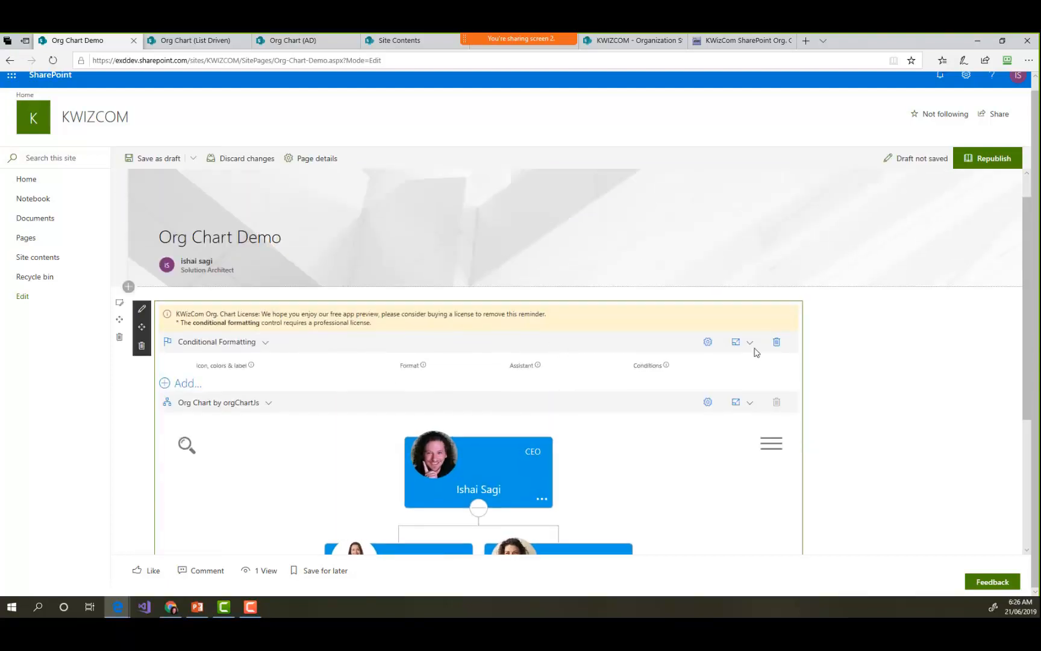
- Add a conditional formatting rule and choose a cloud-like outline icon for it
{"action": "scroll", "coordinate": [892, 367], "scroll_direction": "down", "scroll_amount": 2}
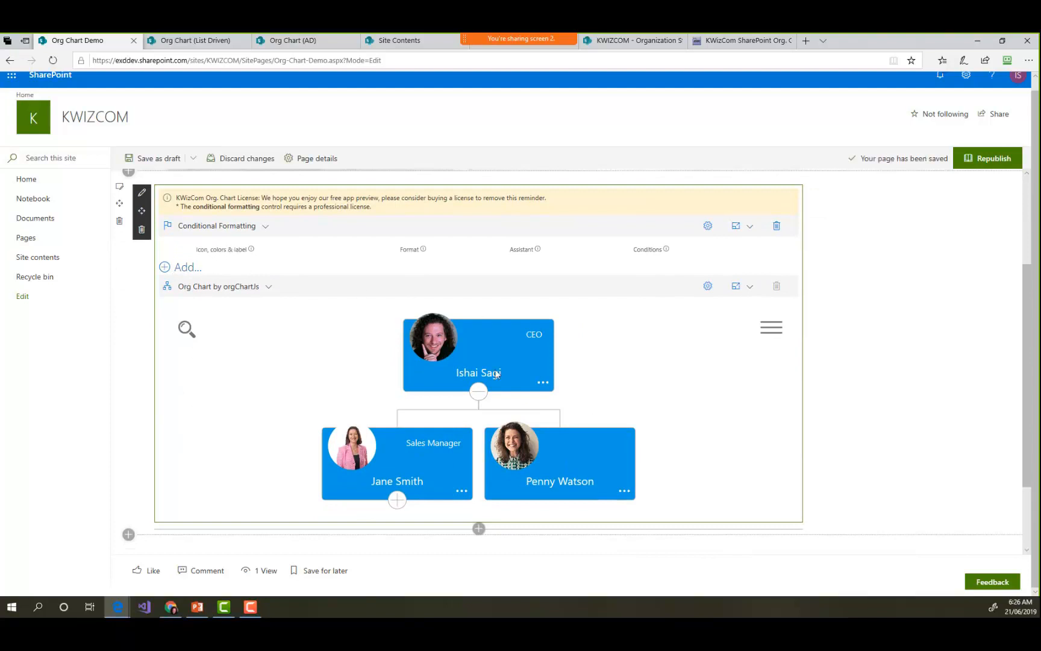
{"action": "left_click", "coordinate": [182, 269]}
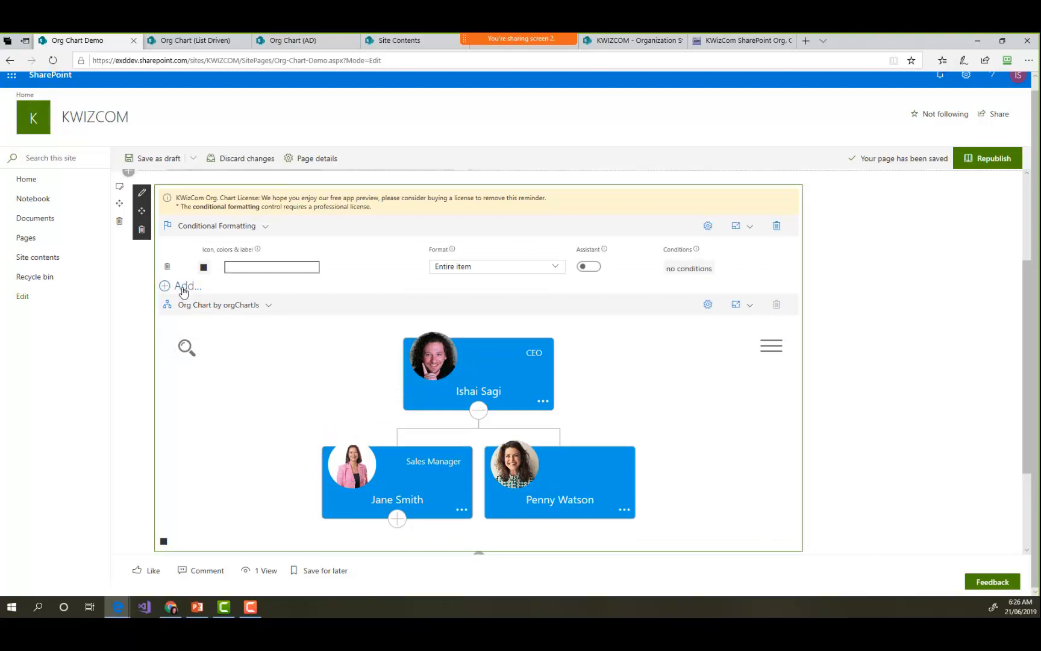
{"action": "left_click", "coordinate": [204, 268]}
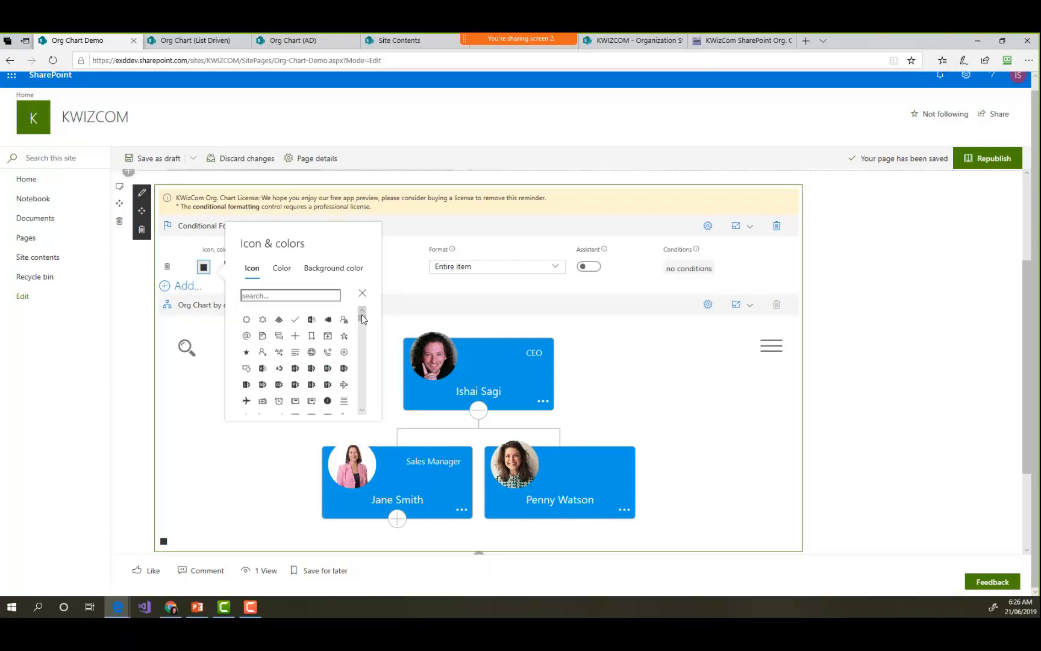
{"action": "left_click_drag", "start_coordinate": [362, 317], "coordinate": [351, 386]}
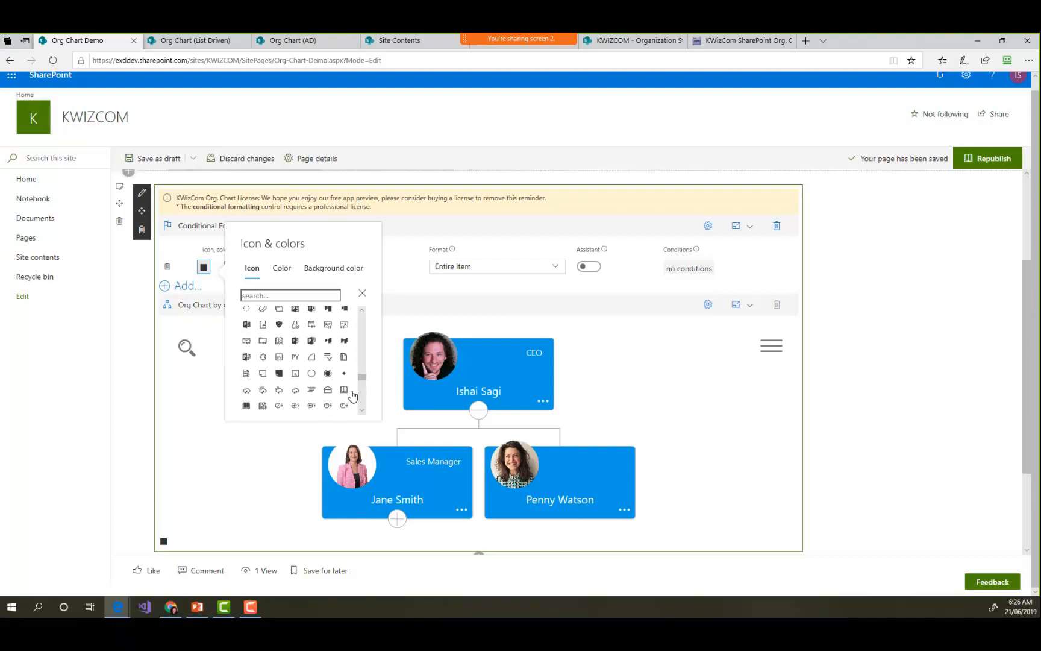
{"action": "left_click", "coordinate": [259, 392]}
- Set the rule's color to red and its background color to near-black #111010
{"action": "left_click", "coordinate": [282, 270]}
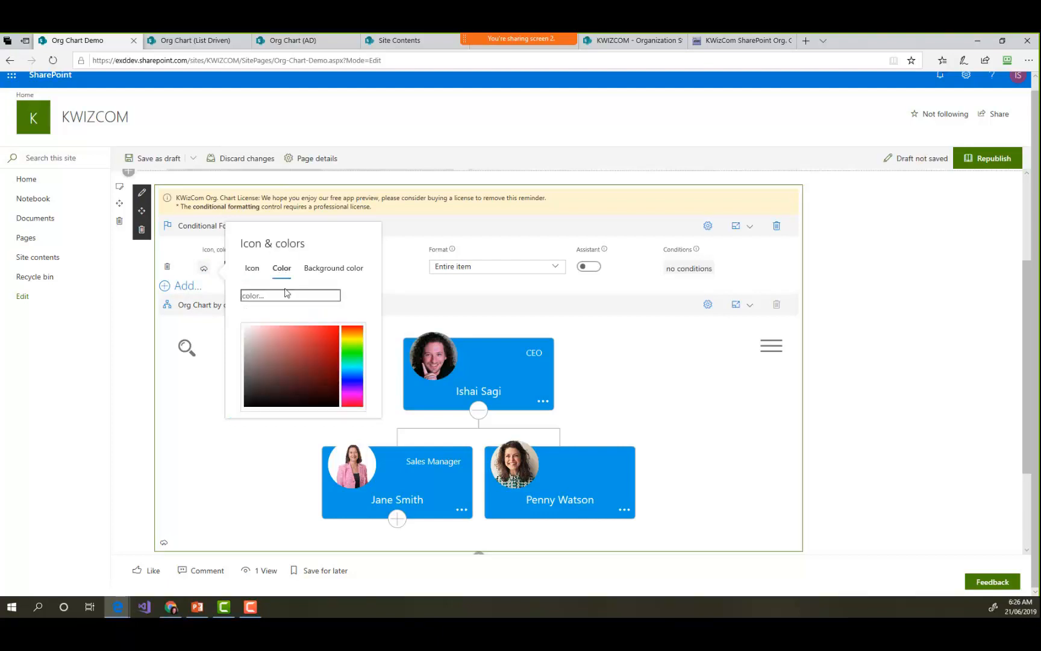
{"action": "left_click", "coordinate": [331, 343]}
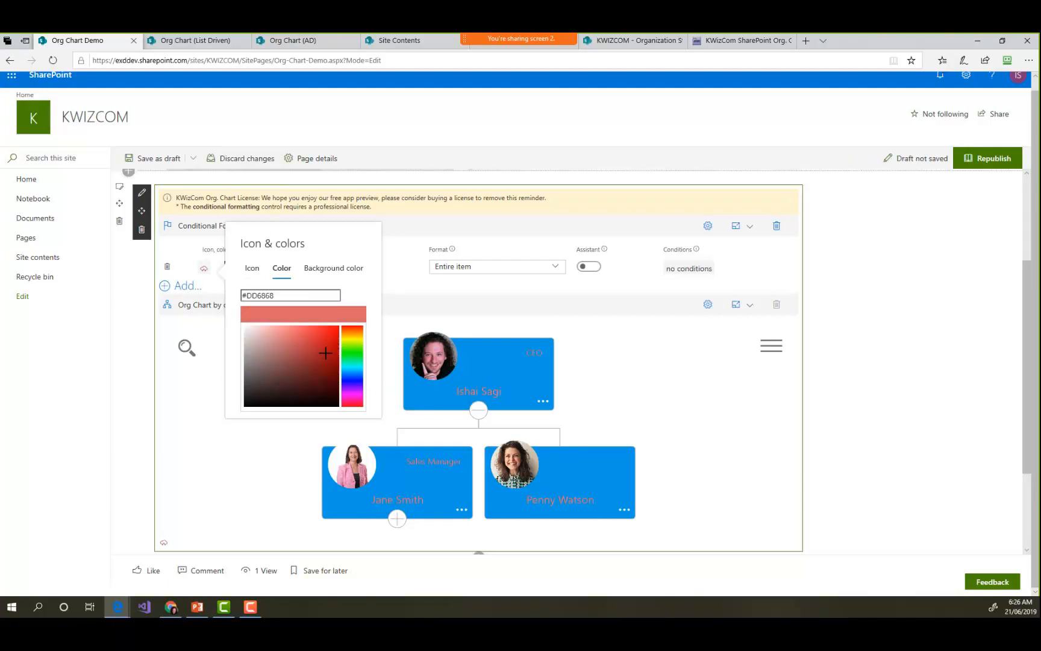
{"action": "left_click_drag", "start_coordinate": [328, 346], "coordinate": [332, 340]}
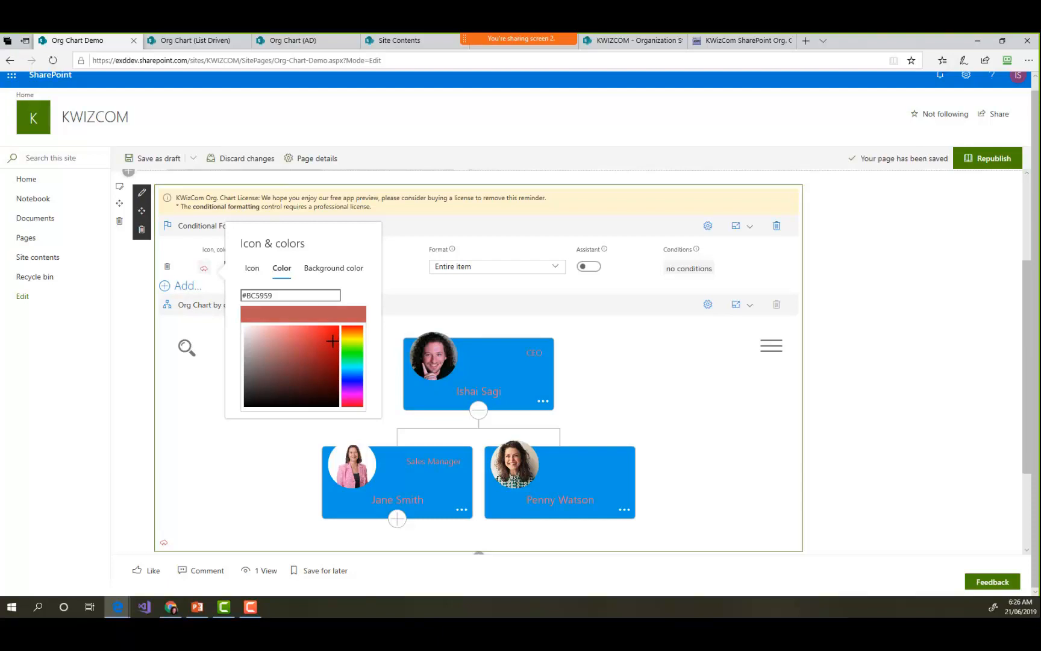
{"action": "left_click", "coordinate": [332, 268]}
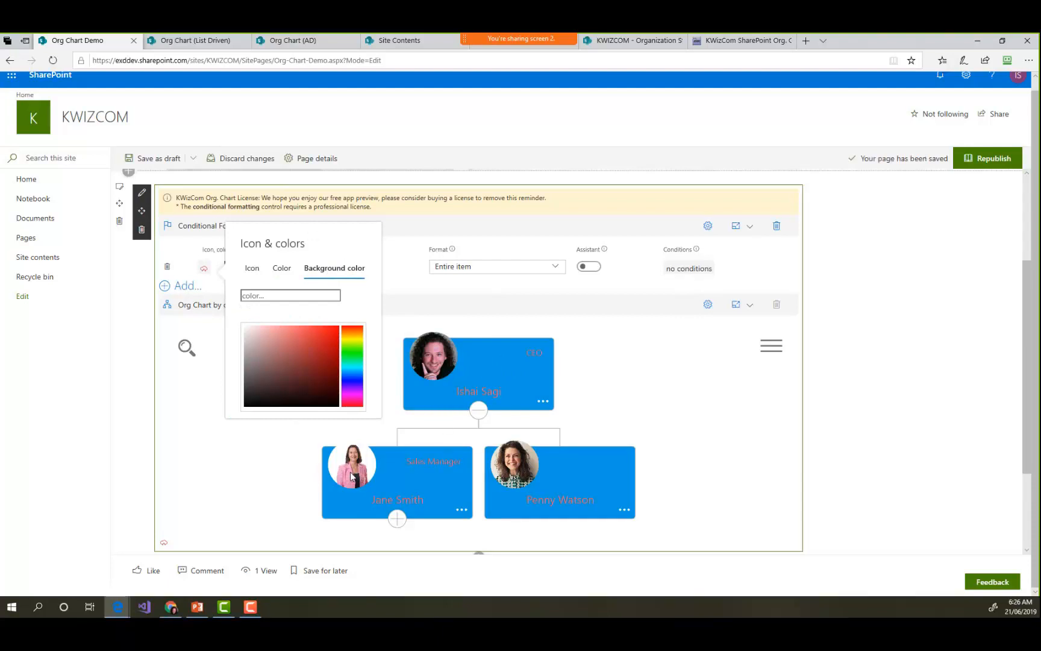
{"action": "left_click", "coordinate": [247, 401]}
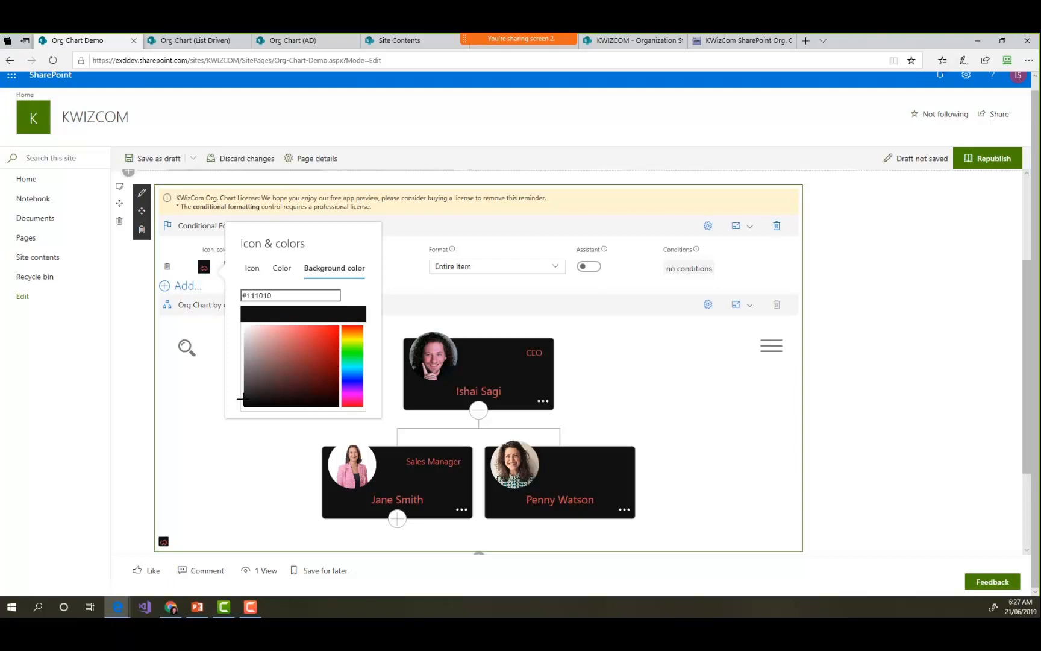
{"action": "left_click", "coordinate": [438, 290]}
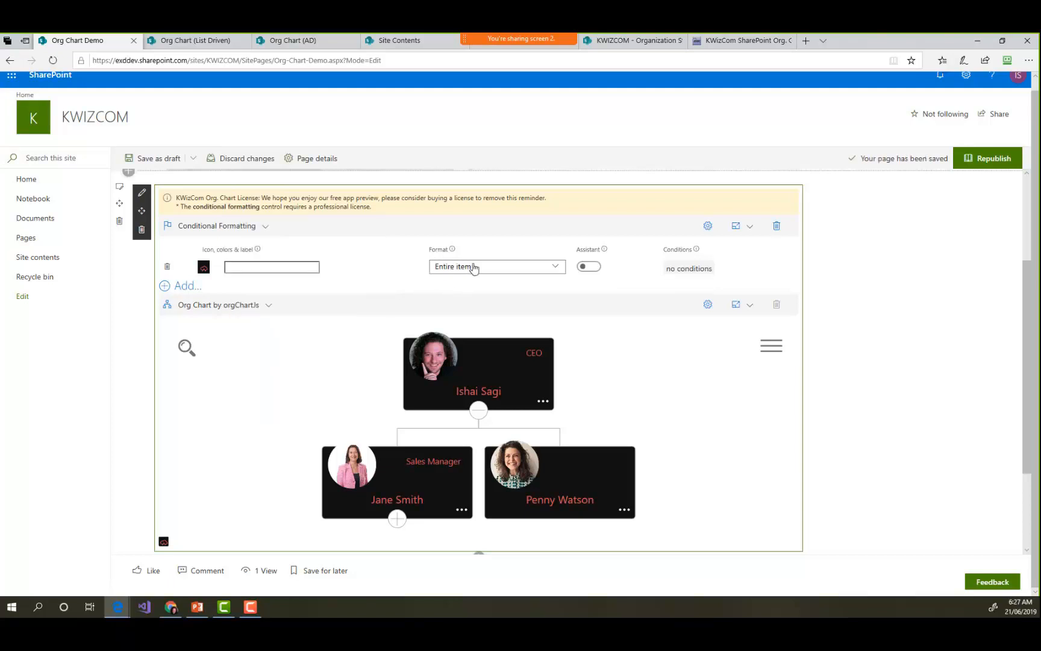
- Examine which columns the rule's format can apply to, leaving it on Entire item
{"action": "left_click", "coordinate": [483, 271]}
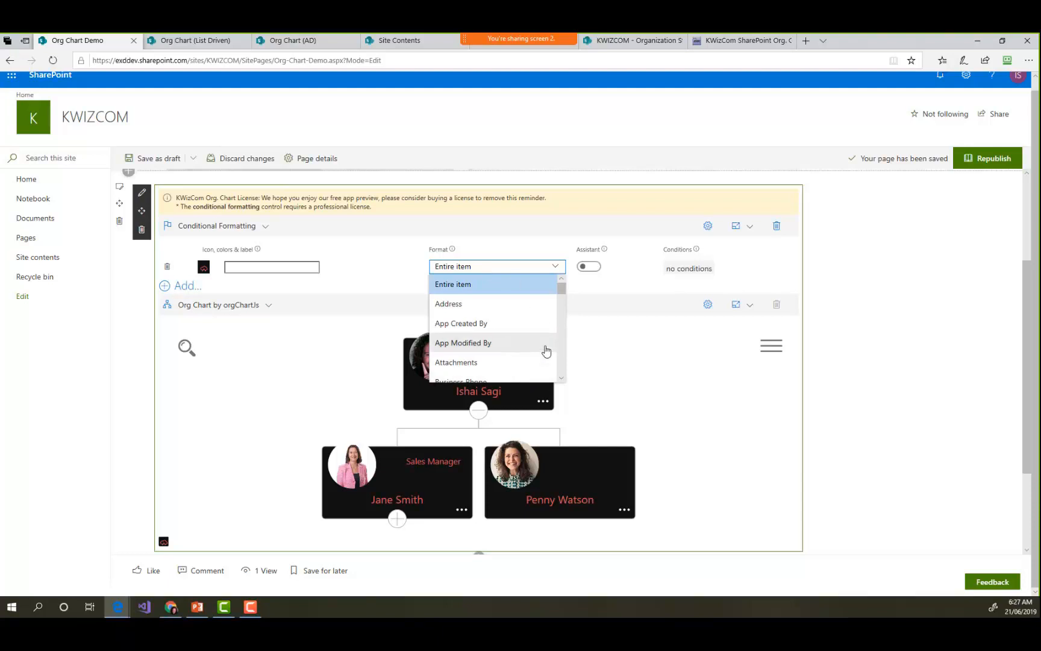
{"action": "left_click", "coordinate": [617, 288]}
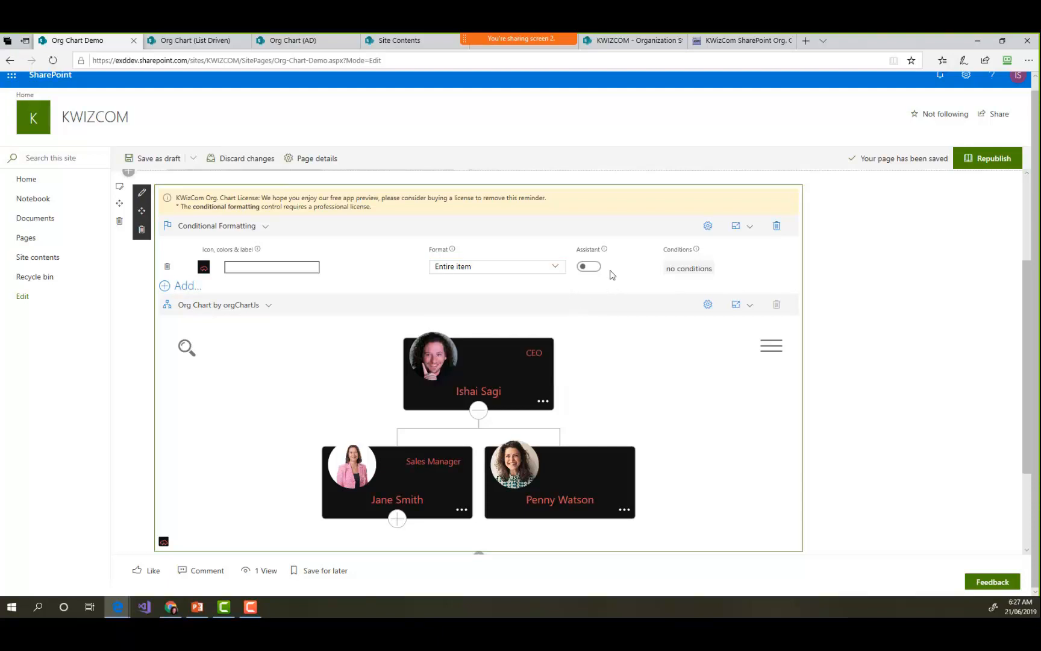
- Add a condition to the first formatting rule so it applies when City is equal to Canberra
{"action": "left_click", "coordinate": [689, 270]}
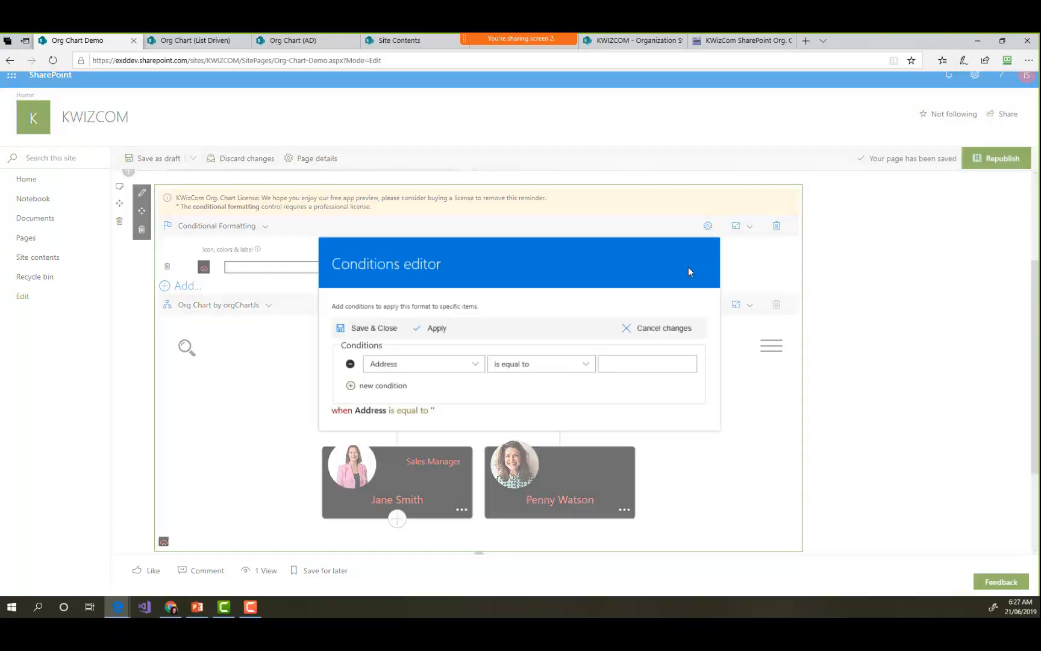
{"action": "left_click", "coordinate": [432, 367]}
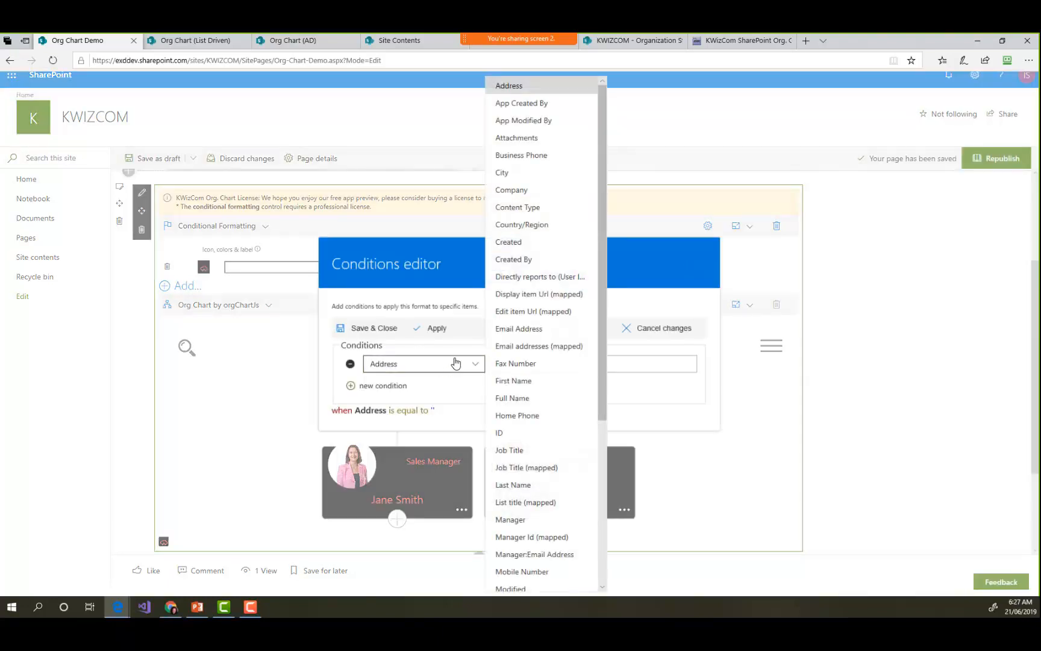
{"action": "left_click", "coordinate": [522, 174]}
{"action": "left_click", "coordinate": [629, 363]}
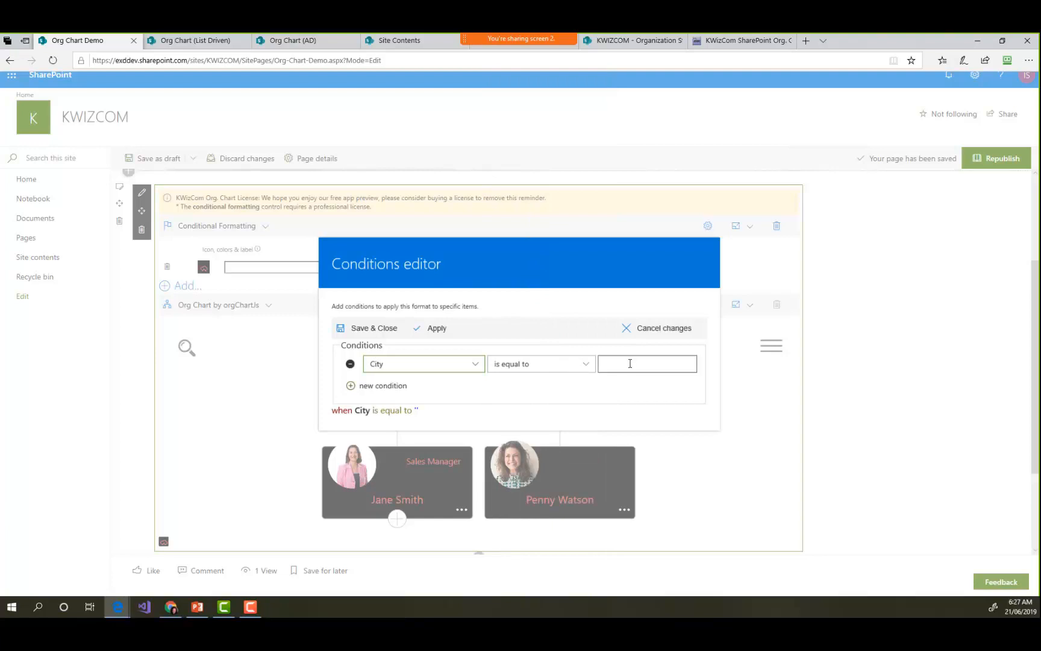
{"action": "type", "text": "Canberra"}
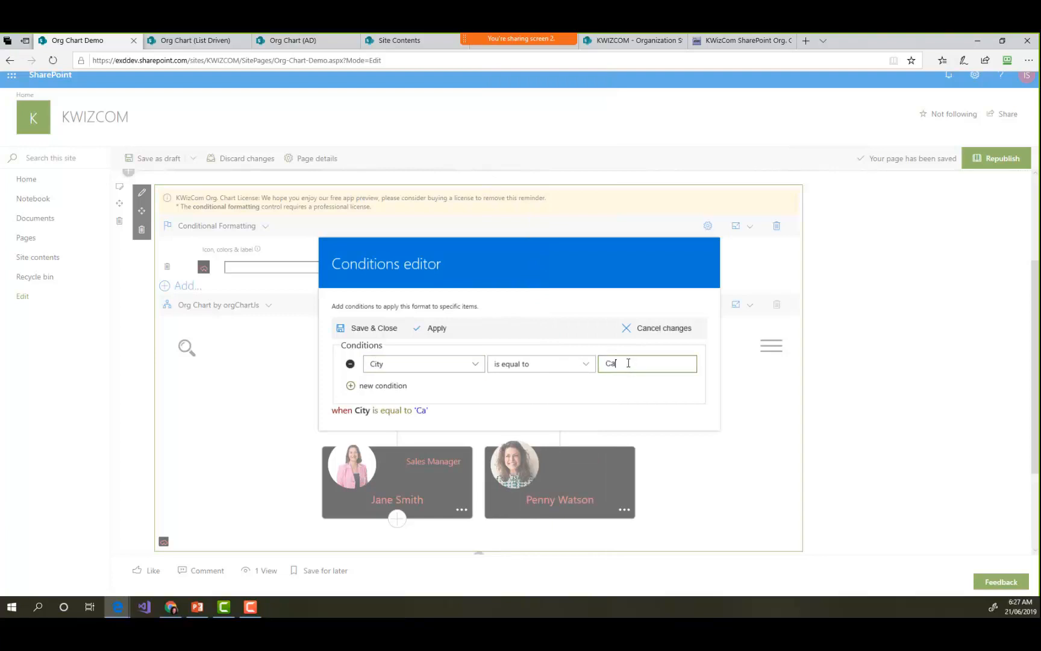
{"action": "left_click", "coordinate": [372, 329]}
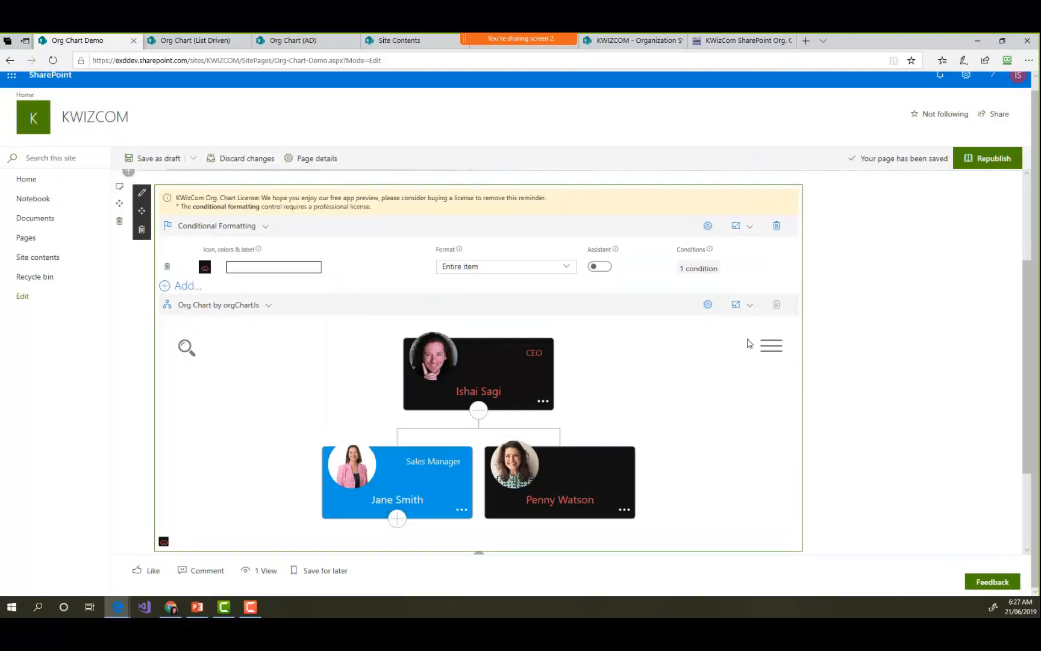
- Expand the sales manager's branch down to its lowest level and examine which chart cards carry the rule's formatting
{"action": "left_click", "coordinate": [396, 520]}
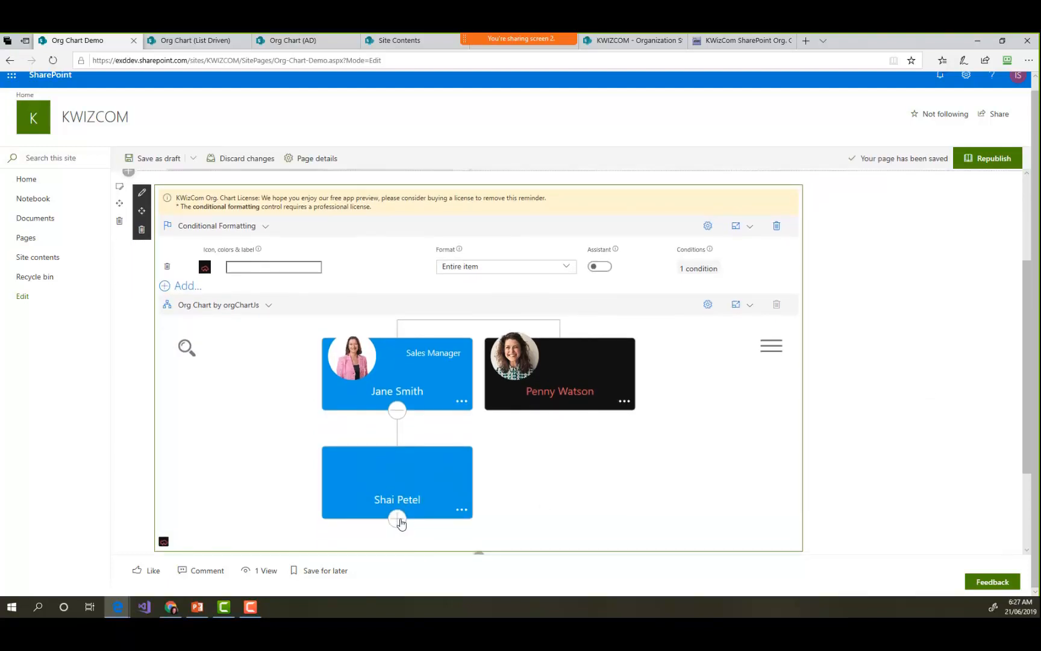
{"action": "left_click", "coordinate": [397, 519]}
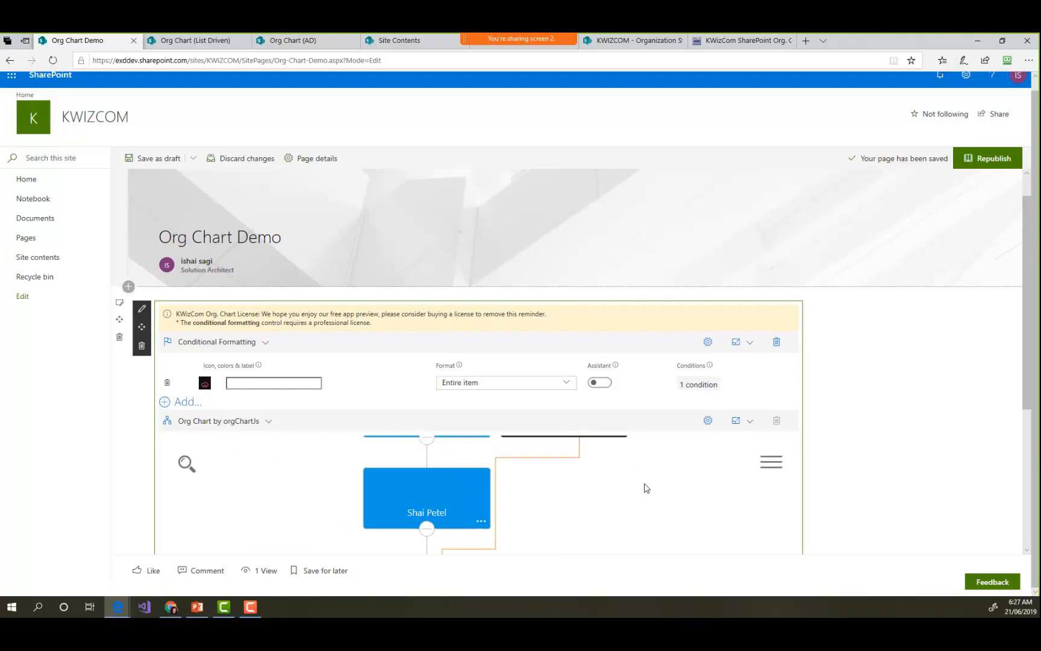
{"action": "scroll", "coordinate": [646, 488], "scroll_direction": "down", "scroll_amount": 4}
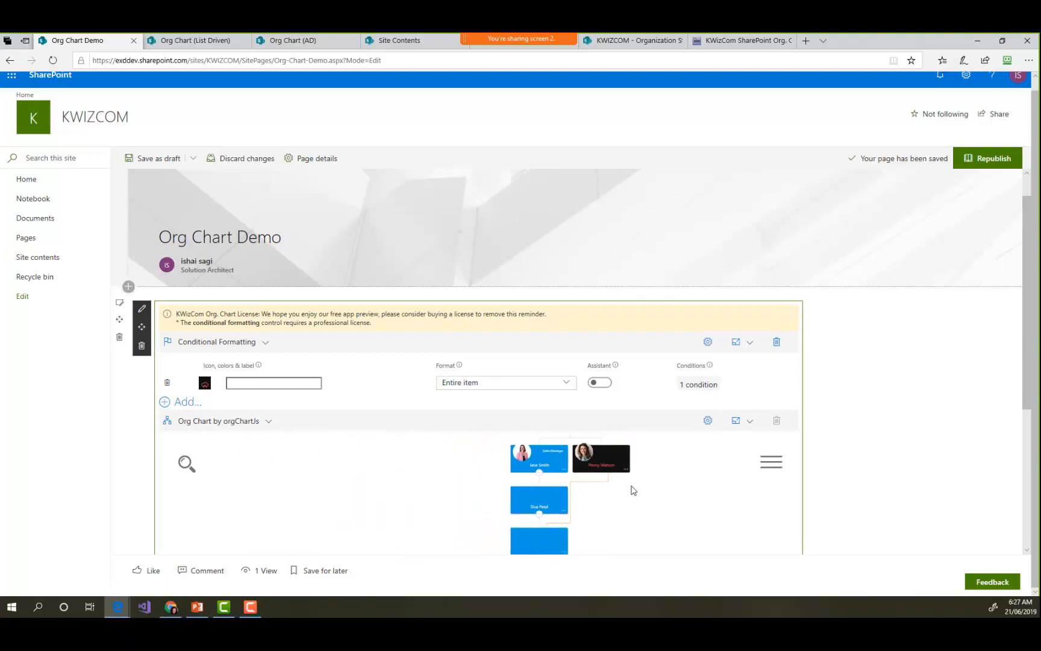
{"action": "scroll", "coordinate": [633, 489], "scroll_direction": "down", "scroll_amount": 3}
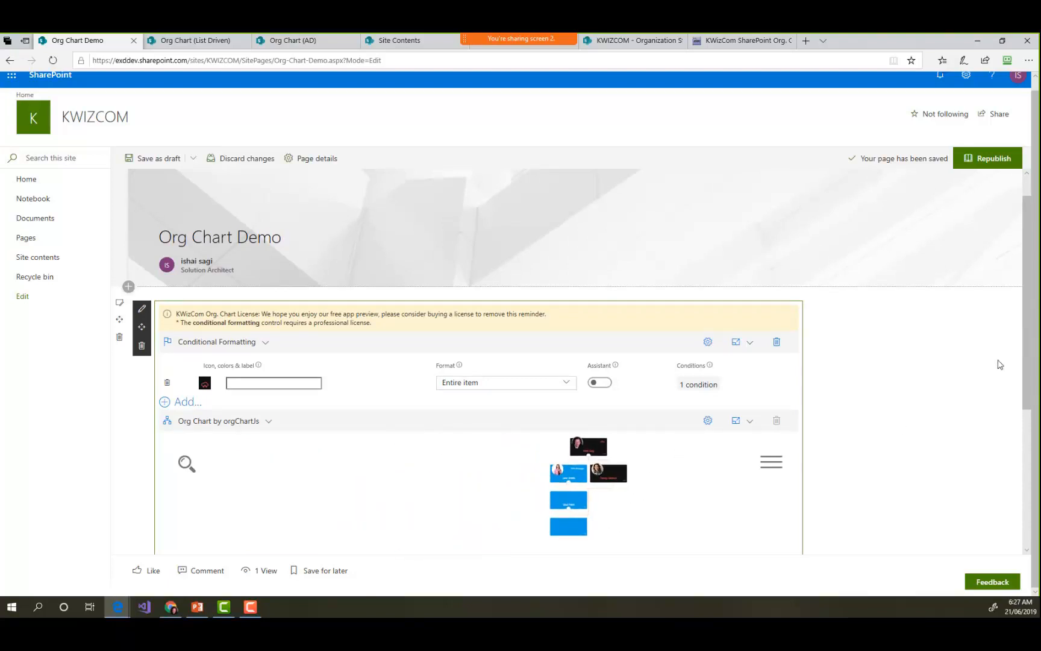
{"action": "scroll", "coordinate": [1003, 362], "scroll_direction": "down", "scroll_amount": 3}
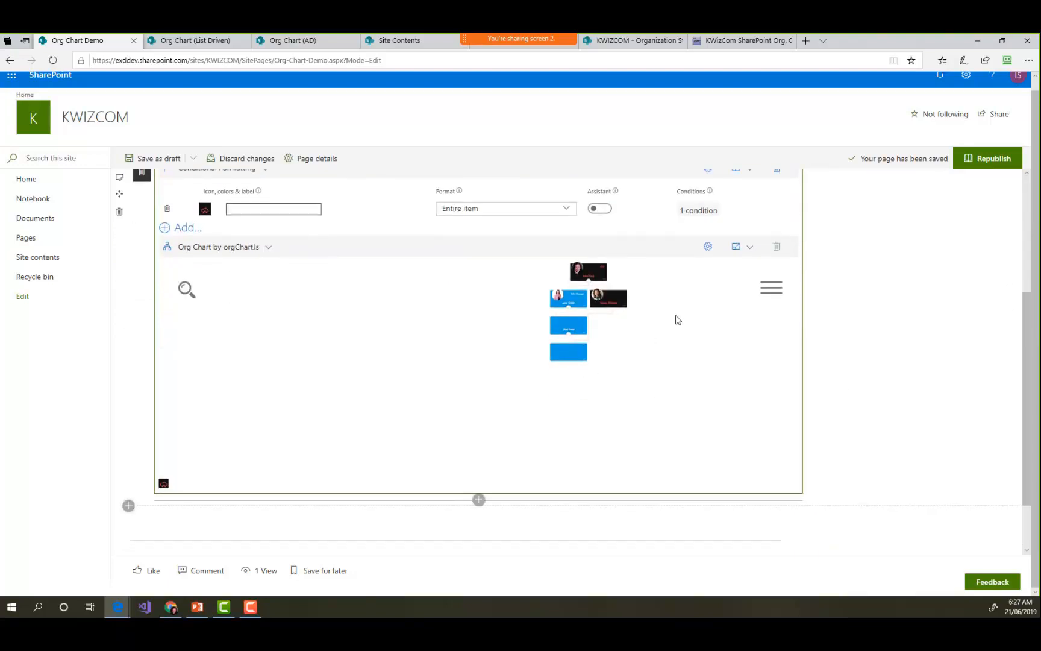
{"action": "scroll", "coordinate": [666, 321], "scroll_direction": "up", "scroll_amount": 3}
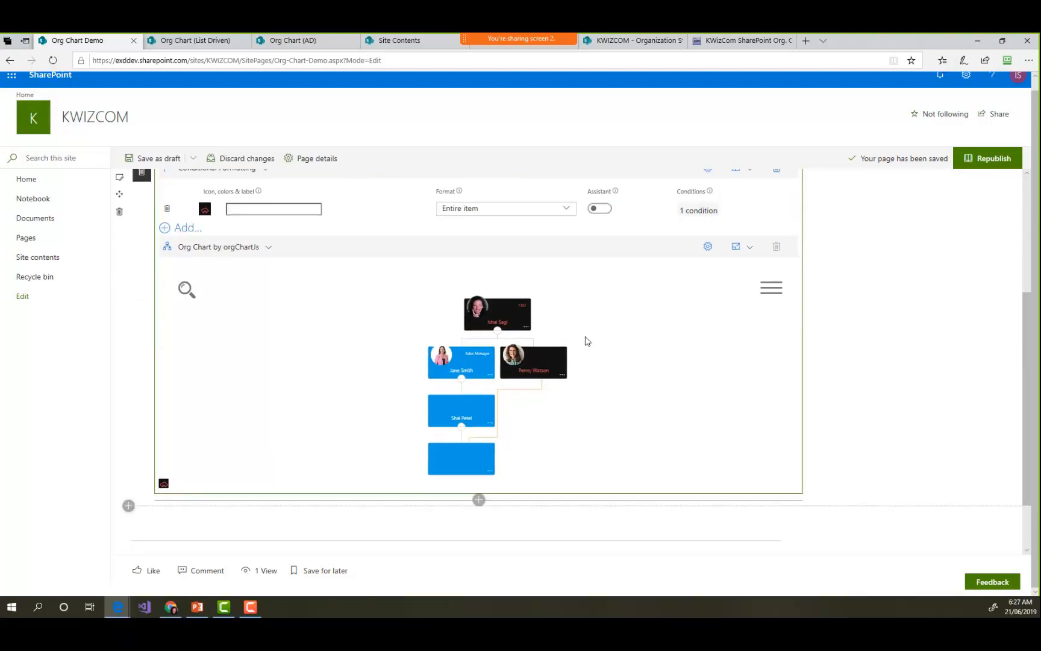
- Add a second conditional formatting rule and choose the wrench icon for it
{"action": "left_click", "coordinate": [200, 234]}
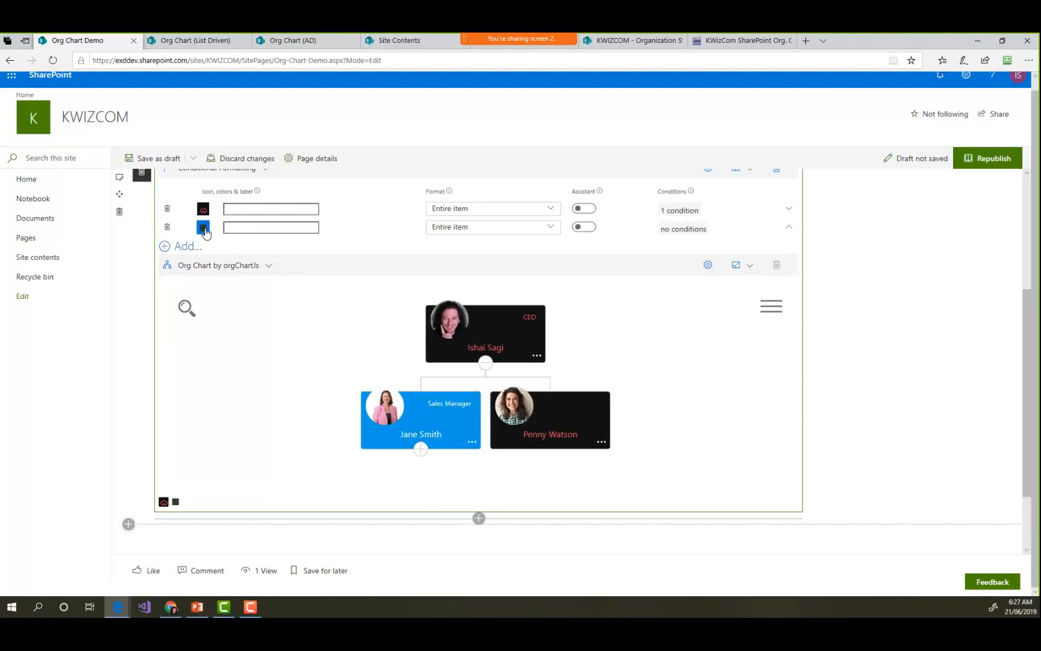
{"action": "left_click", "coordinate": [203, 229]}
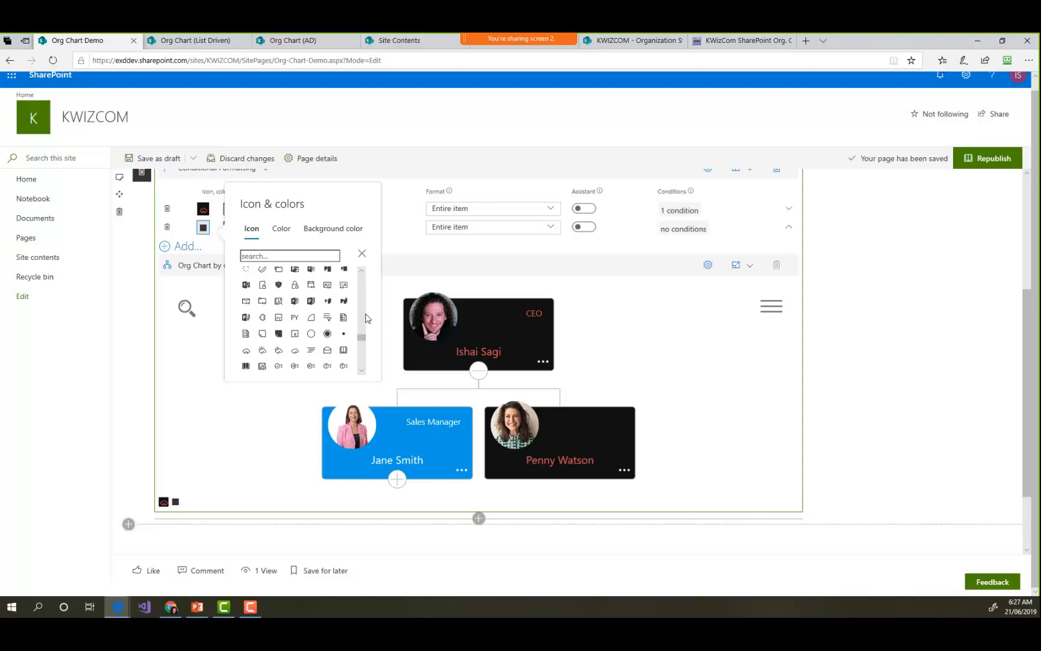
{"action": "scroll", "coordinate": [359, 354], "scroll_direction": "down", "scroll_amount": 2}
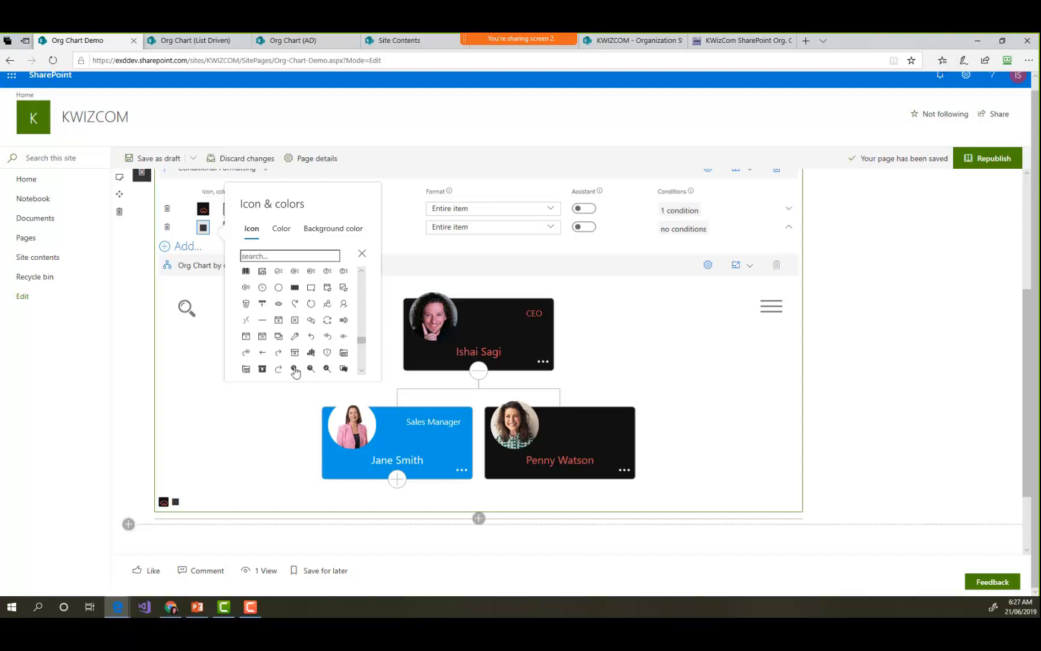
{"action": "left_click", "coordinate": [295, 335]}
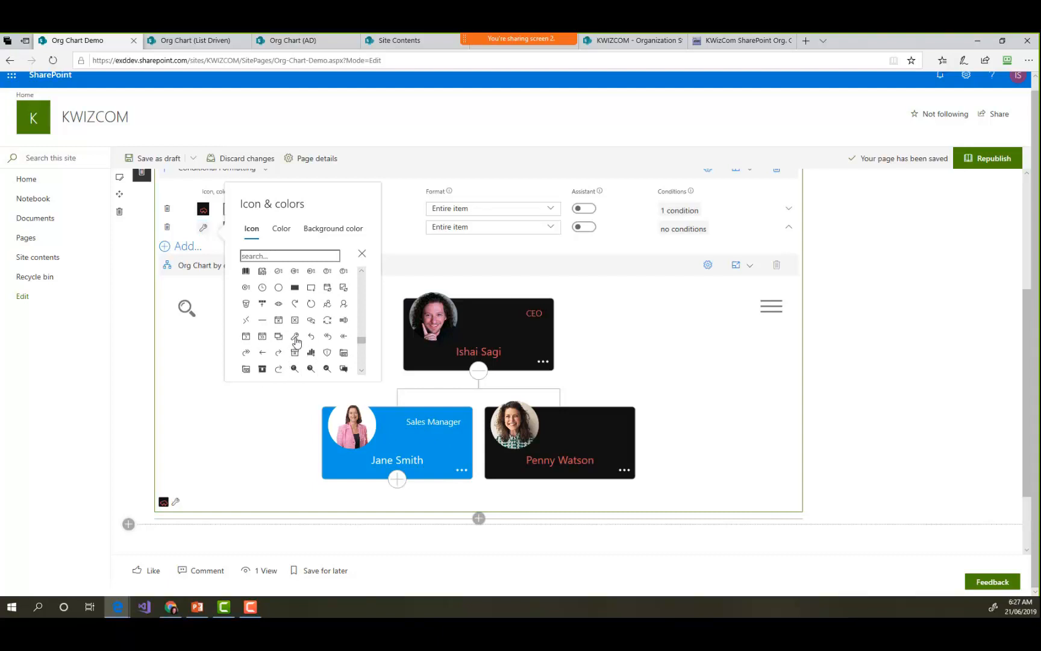
- Set the second rule's color to blue and its background color to light yellow #F2ED76
{"action": "left_click", "coordinate": [283, 234]}
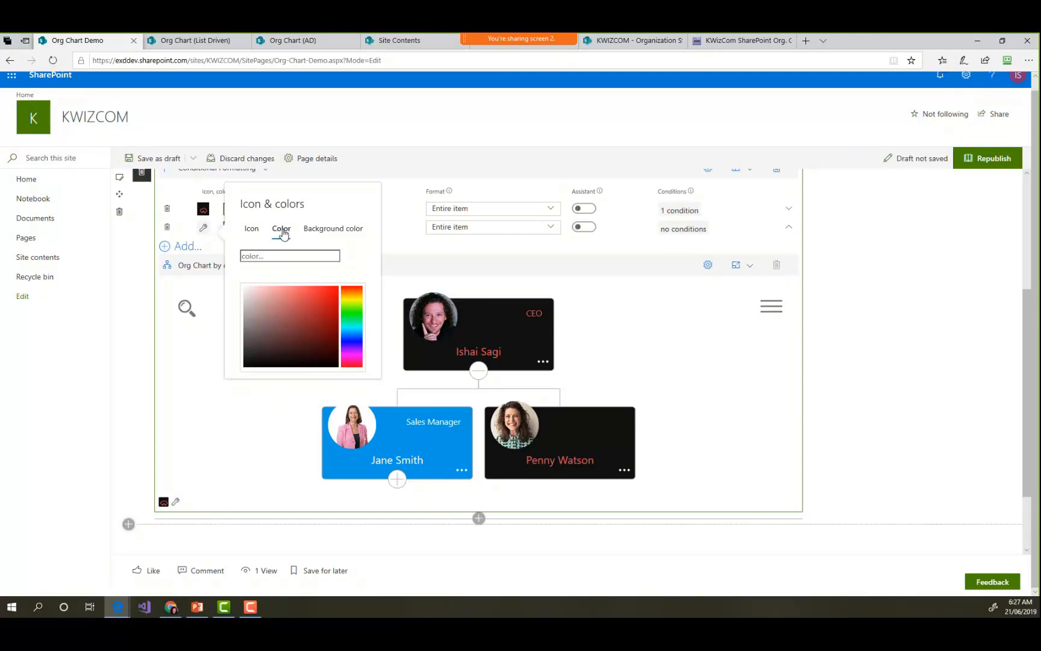
{"action": "left_click", "coordinate": [356, 300]}
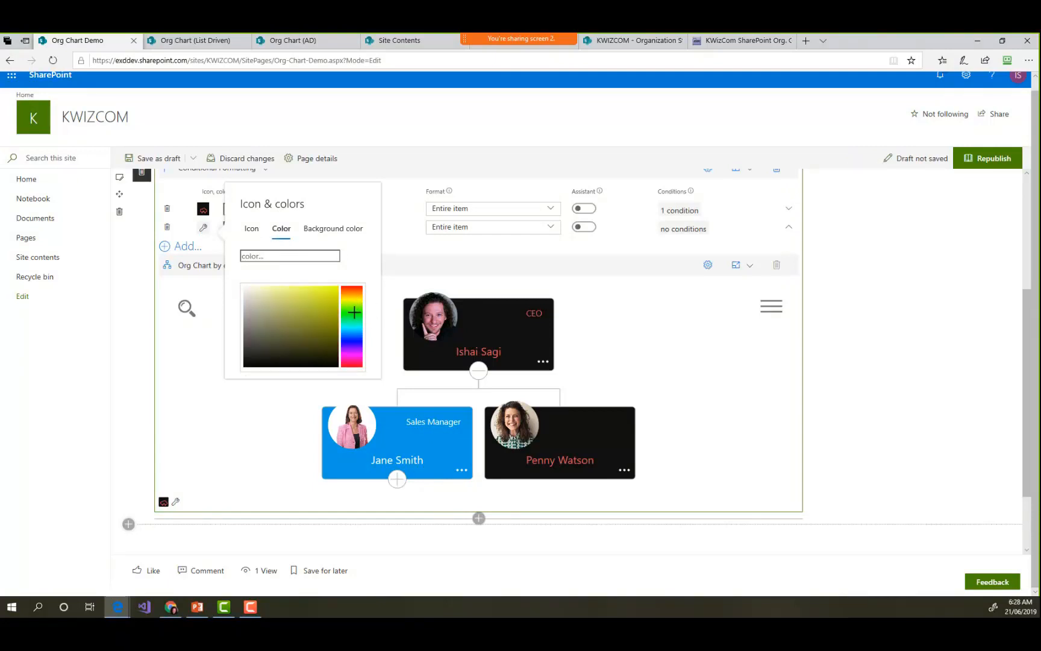
{"action": "left_click", "coordinate": [354, 336]}
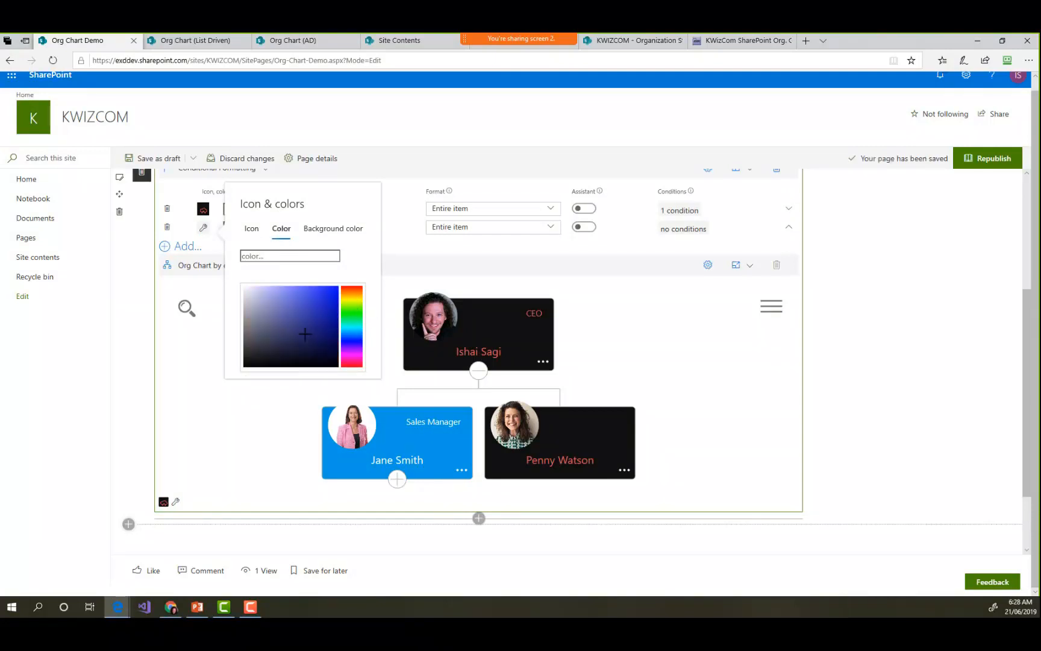
{"action": "left_click", "coordinate": [329, 293]}
{"action": "left_click", "coordinate": [334, 232]}
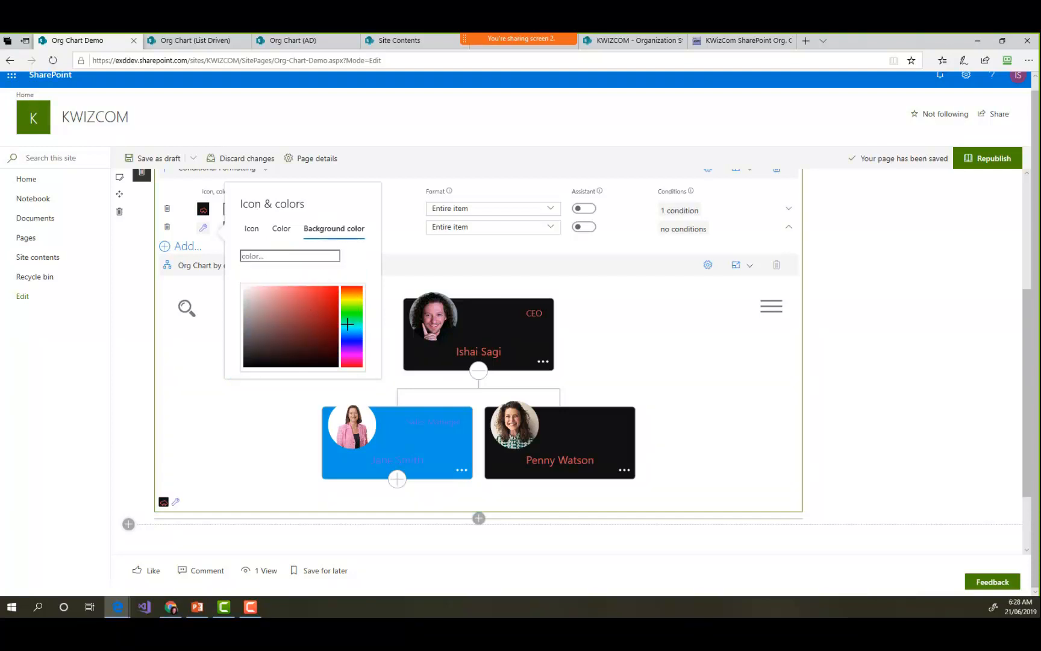
{"action": "left_click", "coordinate": [354, 299]}
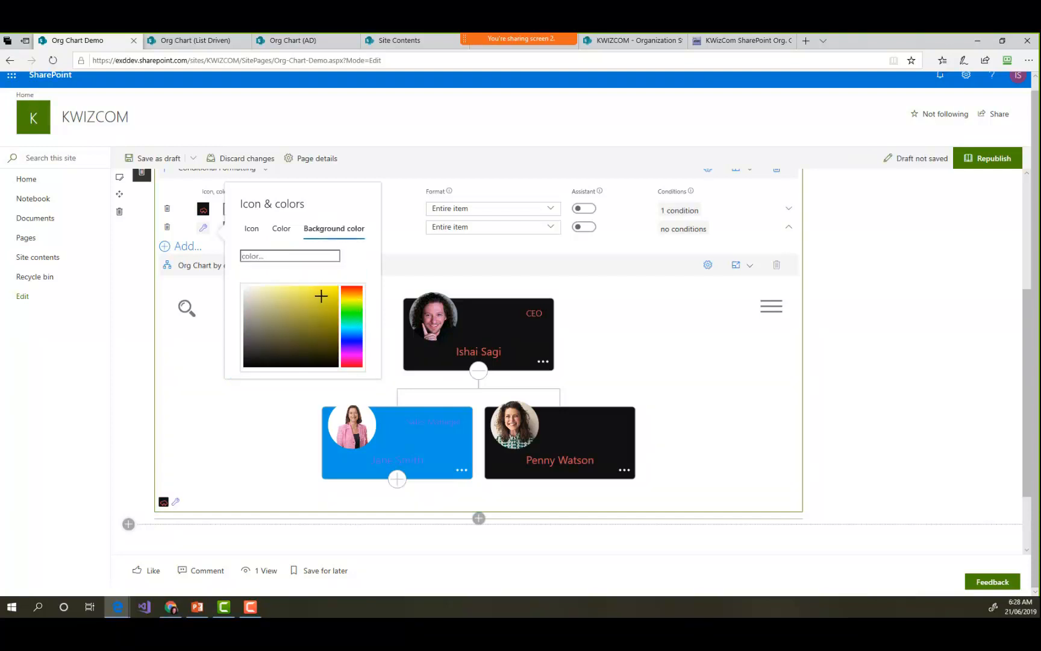
{"action": "left_click", "coordinate": [326, 290]}
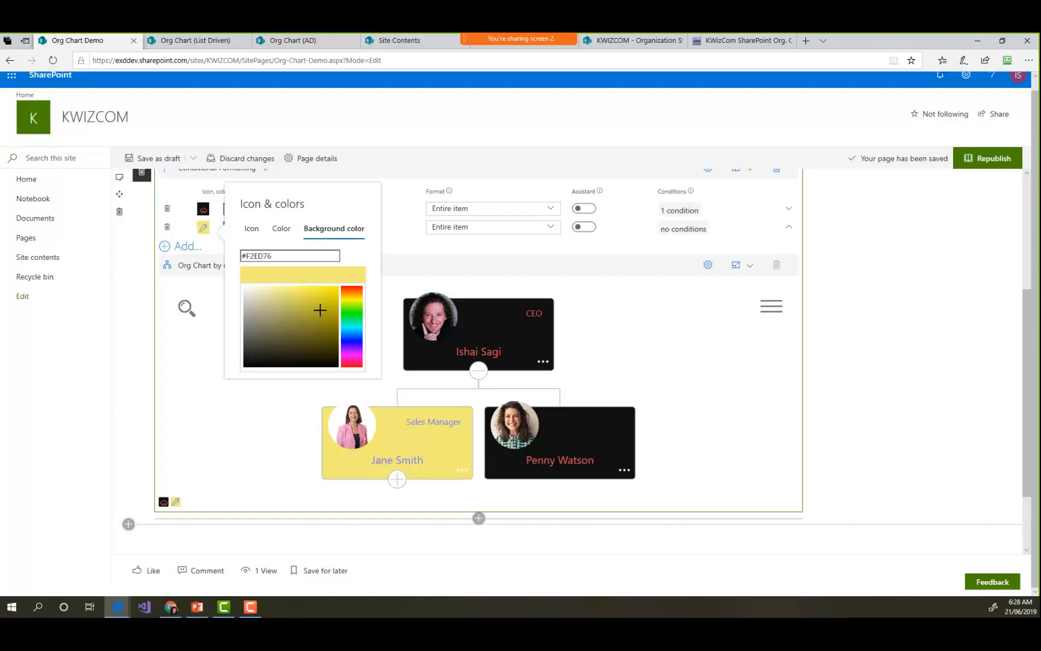
- Add a condition to the second formatting rule so it applies when City is equal to Toronto
{"action": "left_click", "coordinate": [676, 230]}
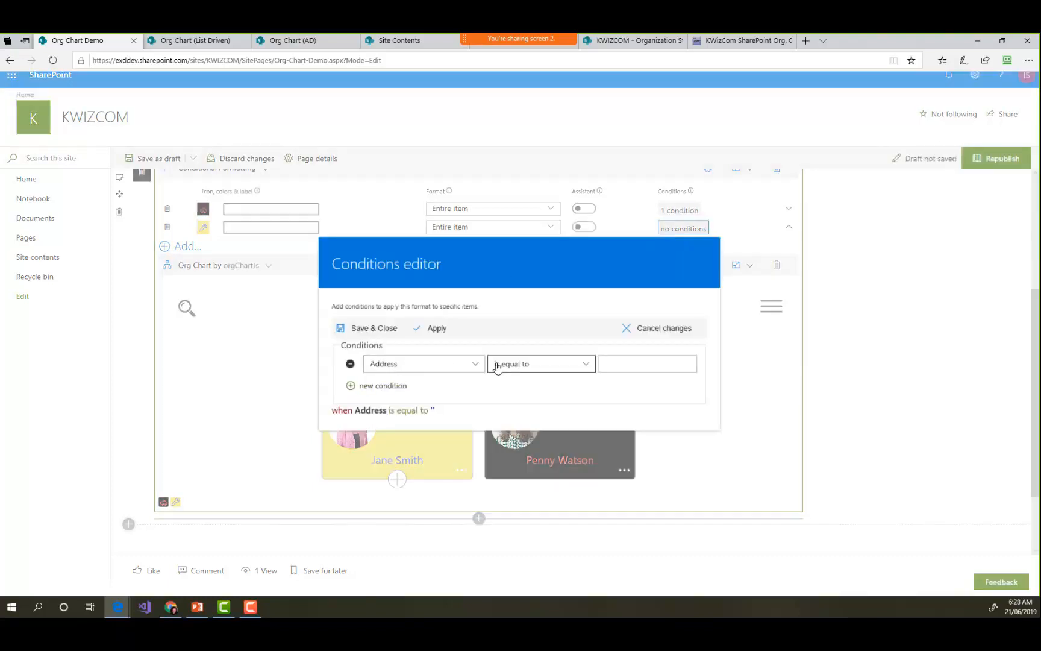
{"action": "left_click", "coordinate": [466, 365]}
{"action": "left_click", "coordinate": [530, 173]}
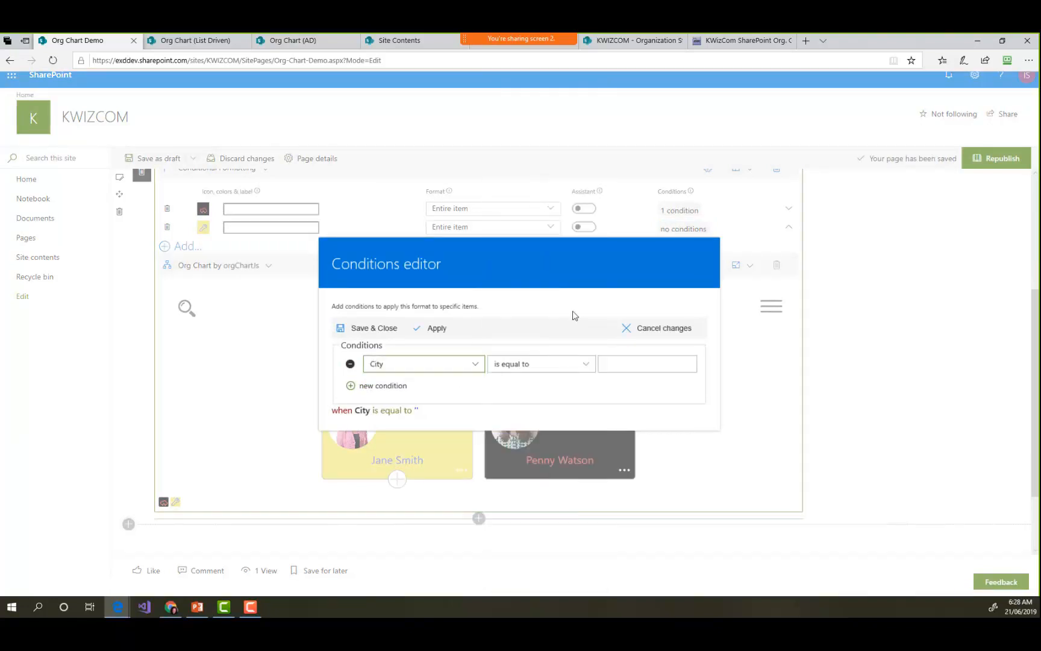
{"action": "left_click", "coordinate": [626, 363]}
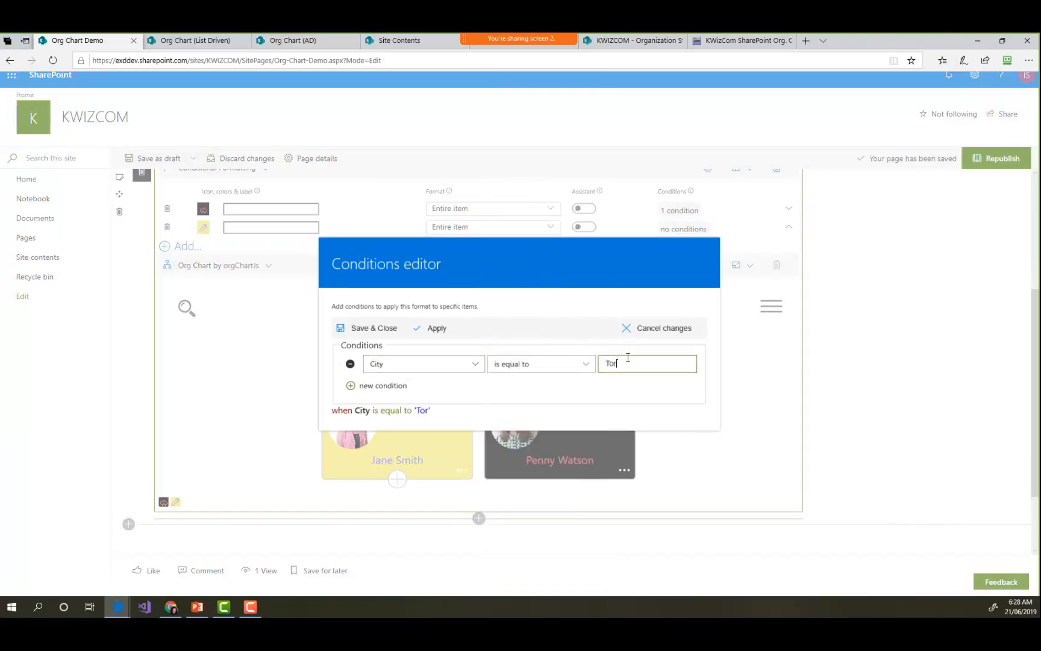
{"action": "type", "text": "Toronto"}
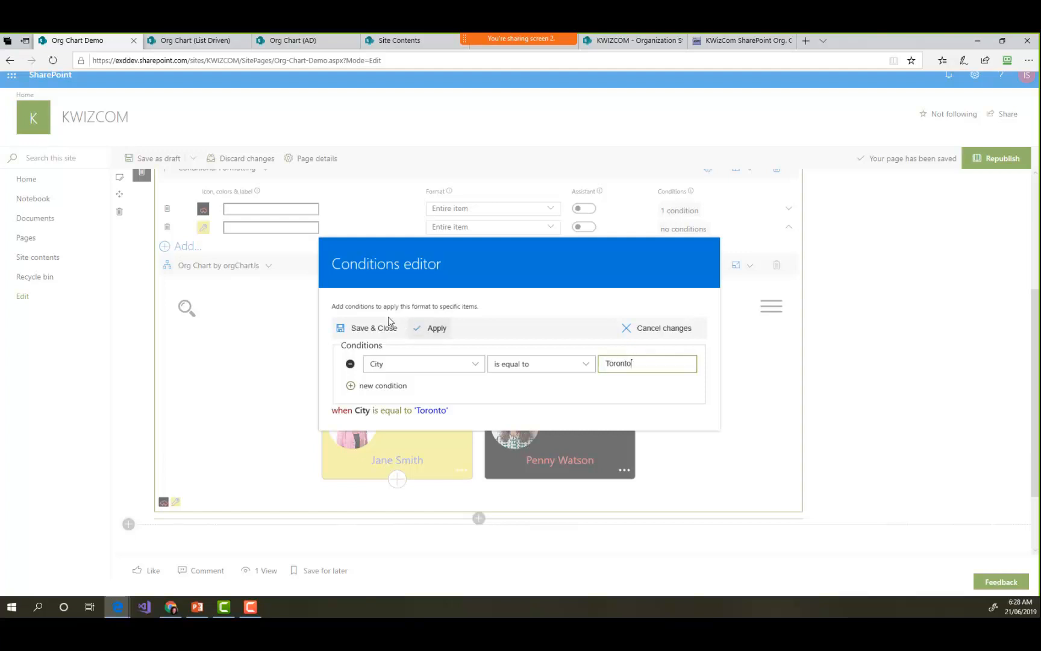
{"action": "left_click", "coordinate": [374, 328]}
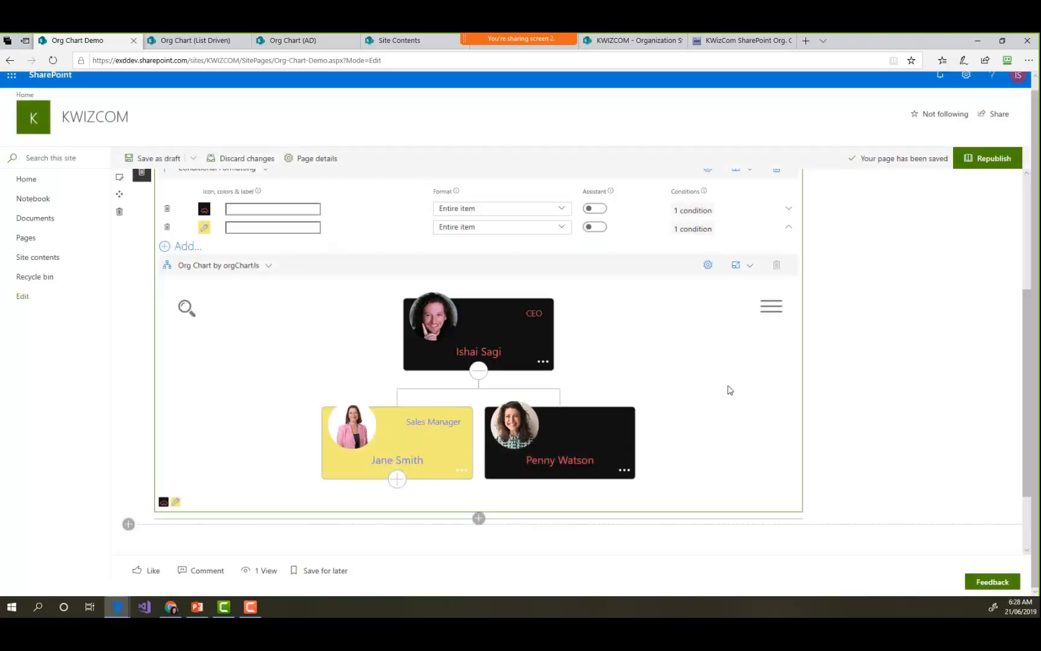
- Expand the sales manager's branch again and compare the card formatting across all levels of the chart
{"action": "left_click", "coordinate": [397, 480]}
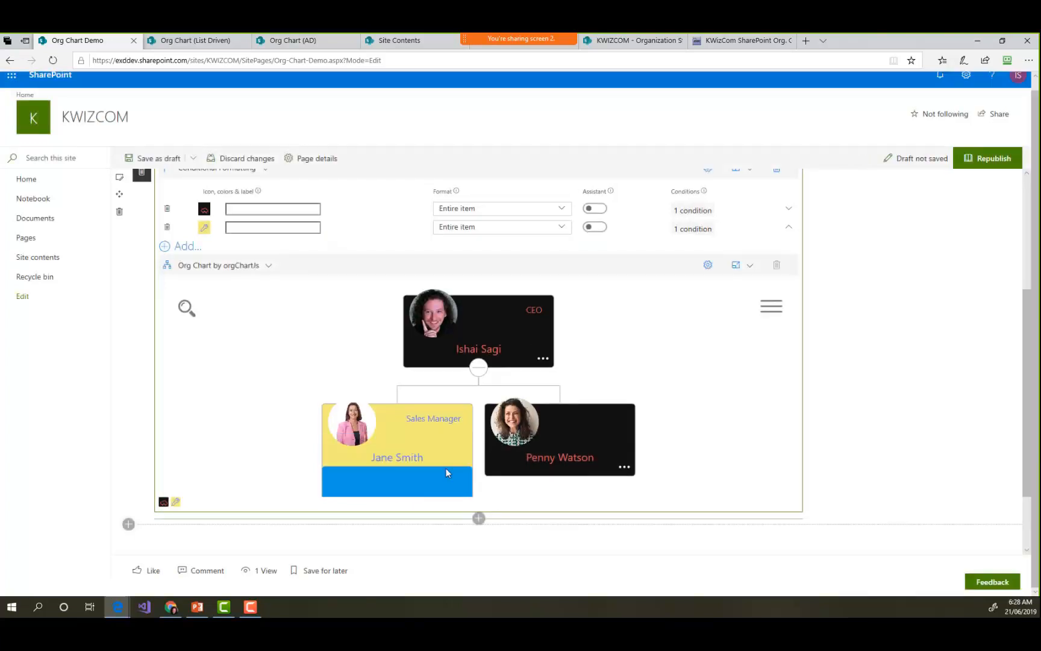
{"action": "left_click", "coordinate": [397, 479]}
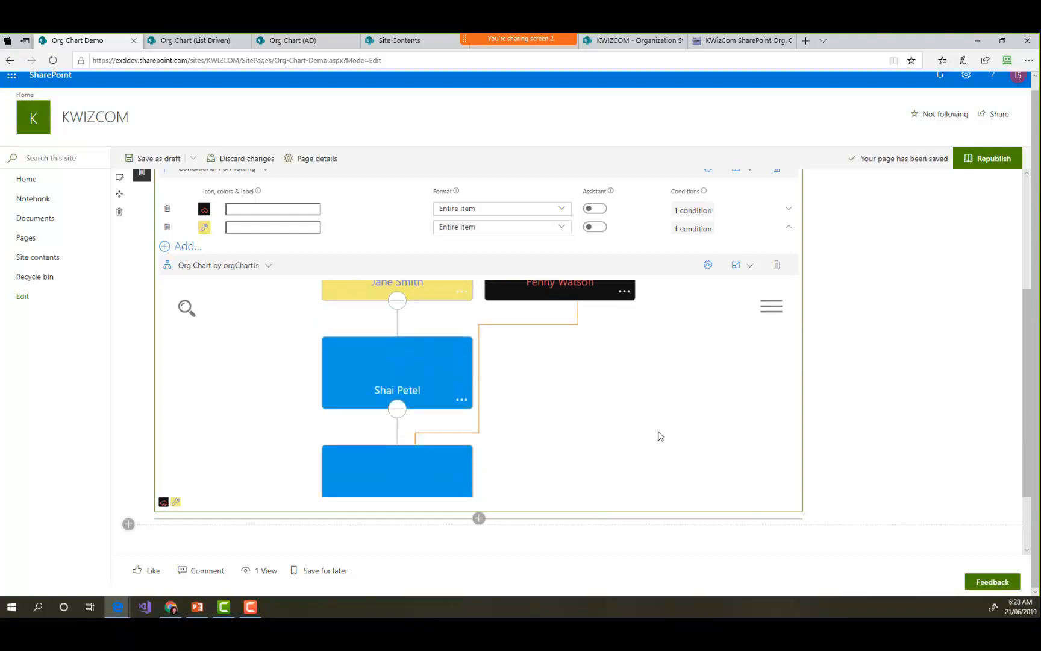
{"action": "scroll", "coordinate": [696, 434], "scroll_direction": "up", "scroll_amount": 2}
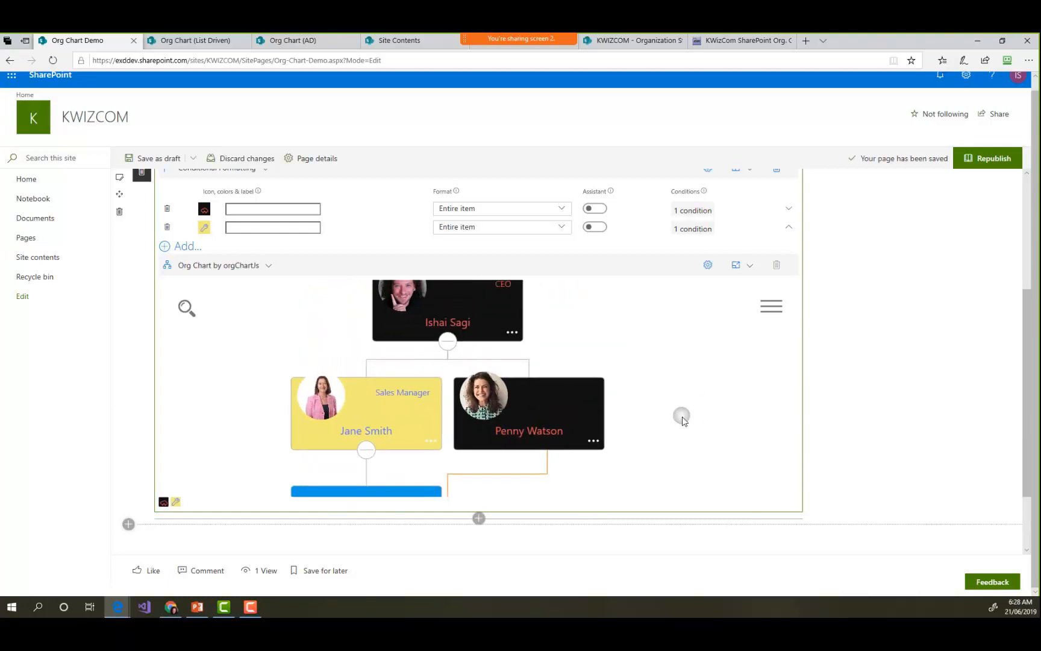
{"action": "scroll", "coordinate": [669, 380], "scroll_direction": "up", "scroll_amount": 1}
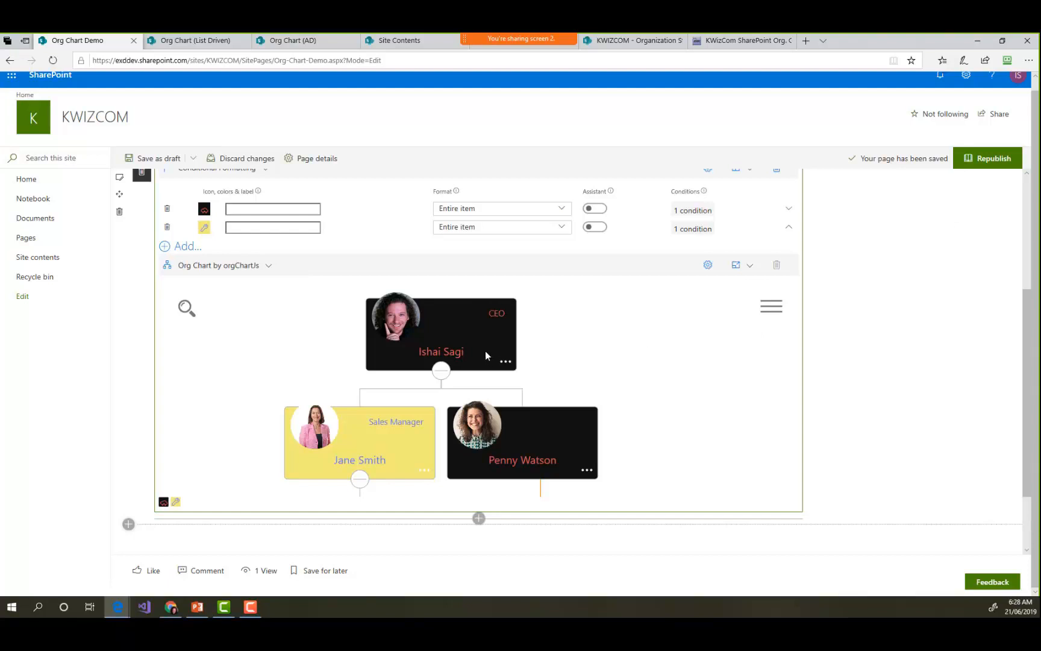
{"action": "scroll", "coordinate": [485, 351], "scroll_direction": "down", "scroll_amount": 2}
{"action": "scroll", "coordinate": [485, 350], "scroll_direction": "down", "scroll_amount": 2}
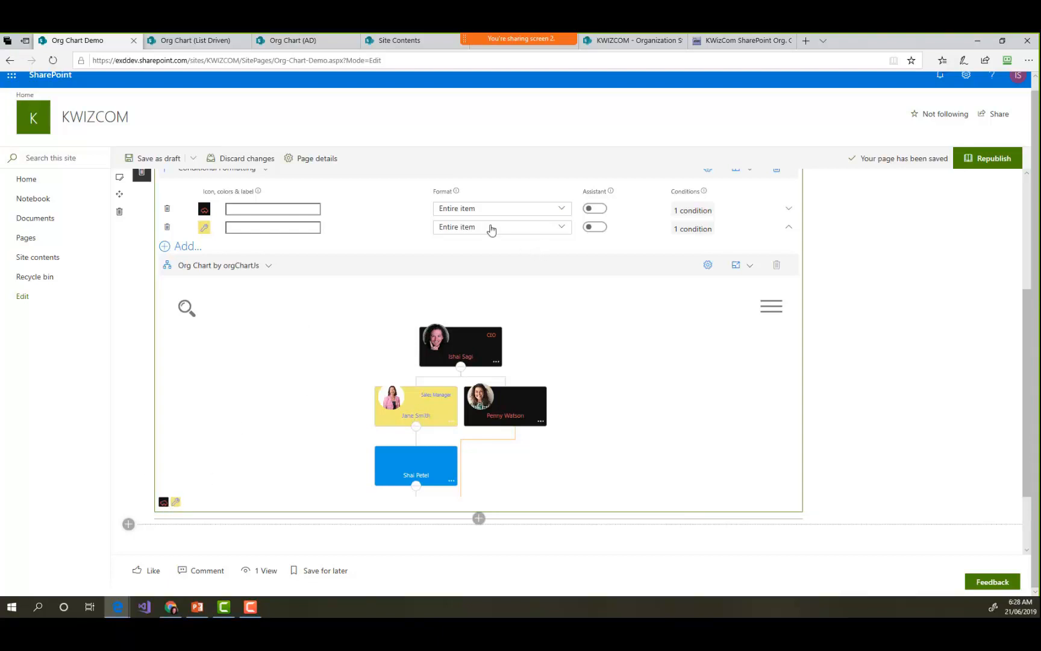
- Read the explanation of the Assistant option for the conditional formatting rules
{"action": "mouse_move", "coordinate": [610, 192]}
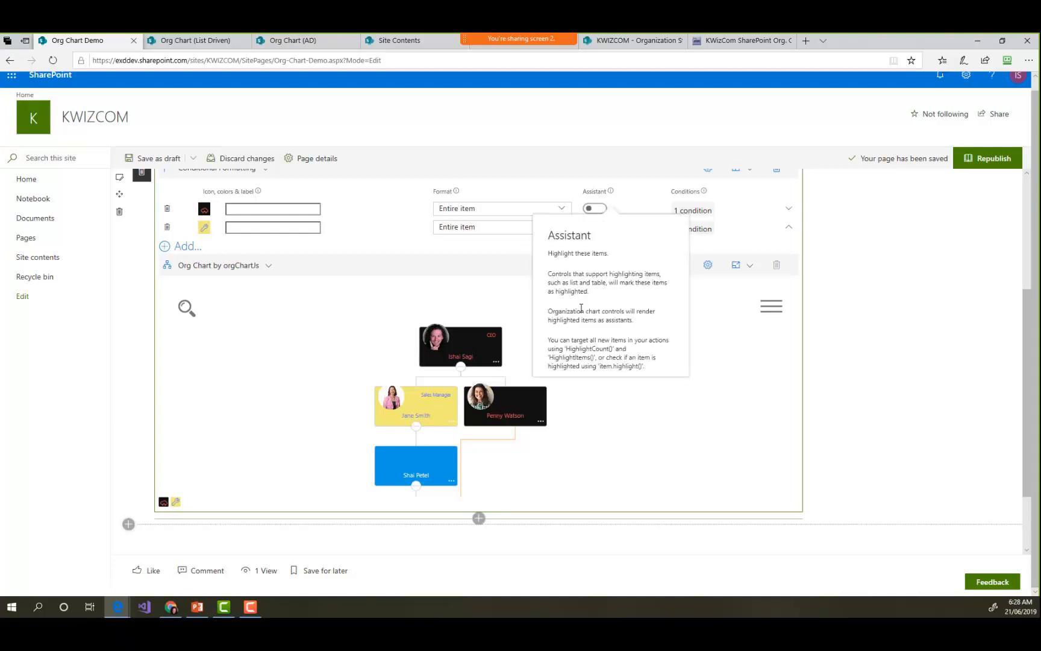
{"action": "left_click", "coordinate": [851, 298]}
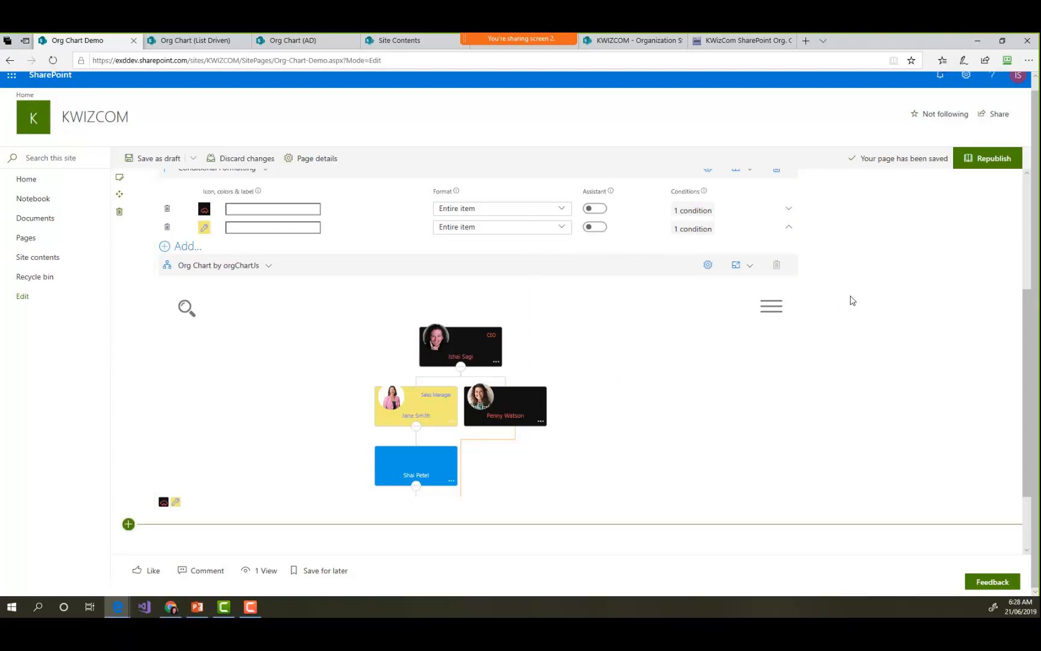
{"action": "scroll", "coordinate": [852, 298], "scroll_direction": "up", "scroll_amount": 2}
{"action": "scroll", "coordinate": [851, 299], "scroll_direction": "down", "scroll_amount": 1}
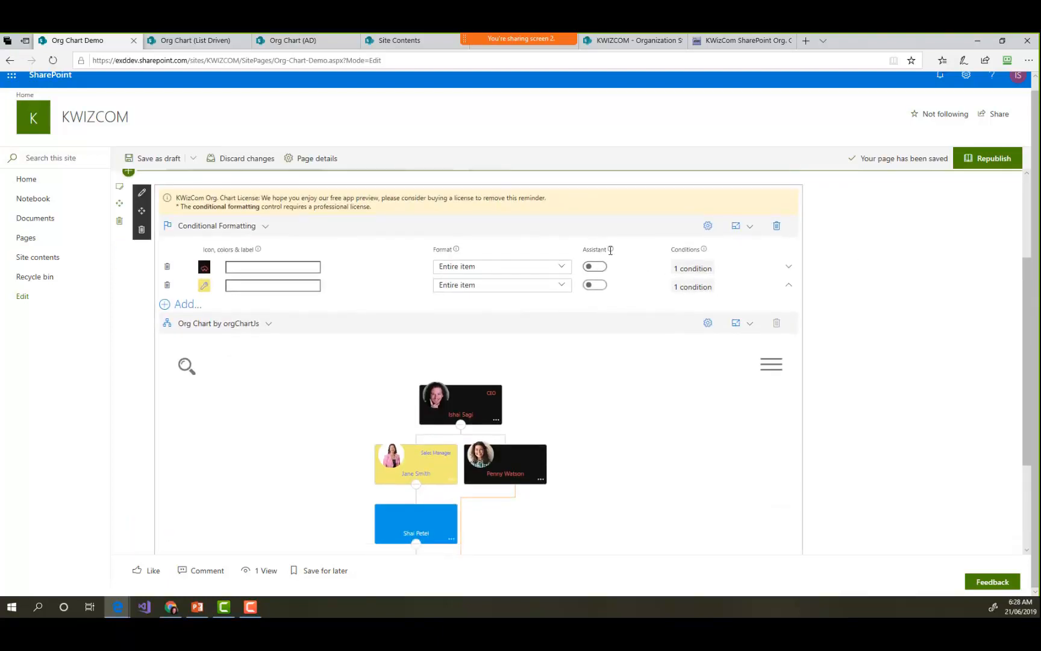
{"action": "mouse_move", "coordinate": [611, 251]}
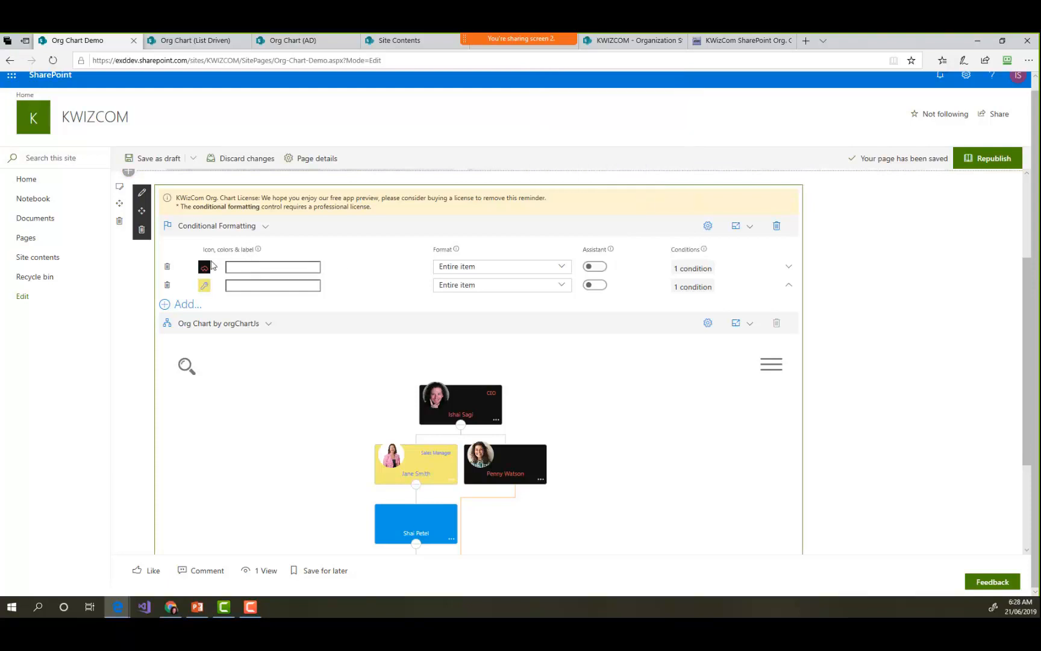
- Label the first conditional formatting rule Canberra Staff and the second Toronto Staff, and check the legend below the chart
{"action": "left_click", "coordinate": [266, 268]}
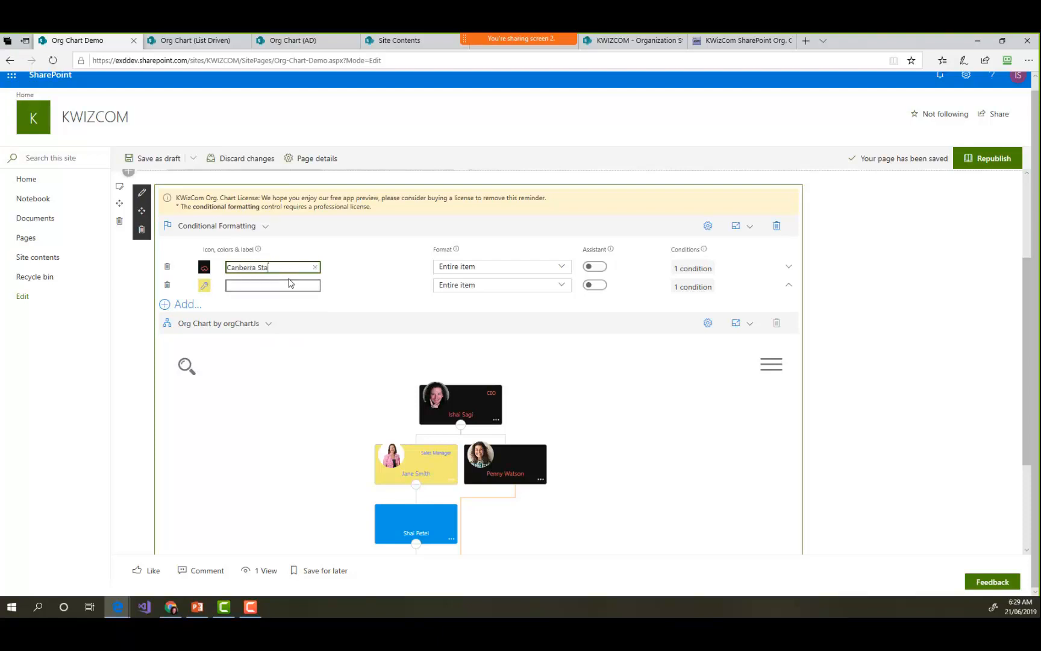
{"action": "left_click", "coordinate": [279, 285]}
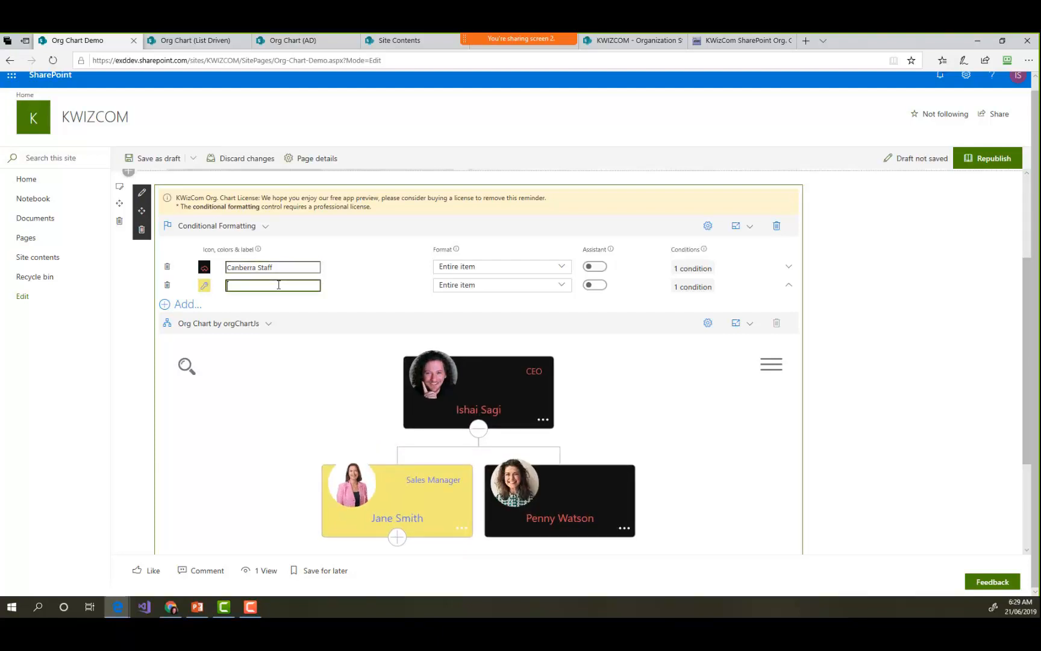
{"action": "type", "text": "Toronto Staff"}
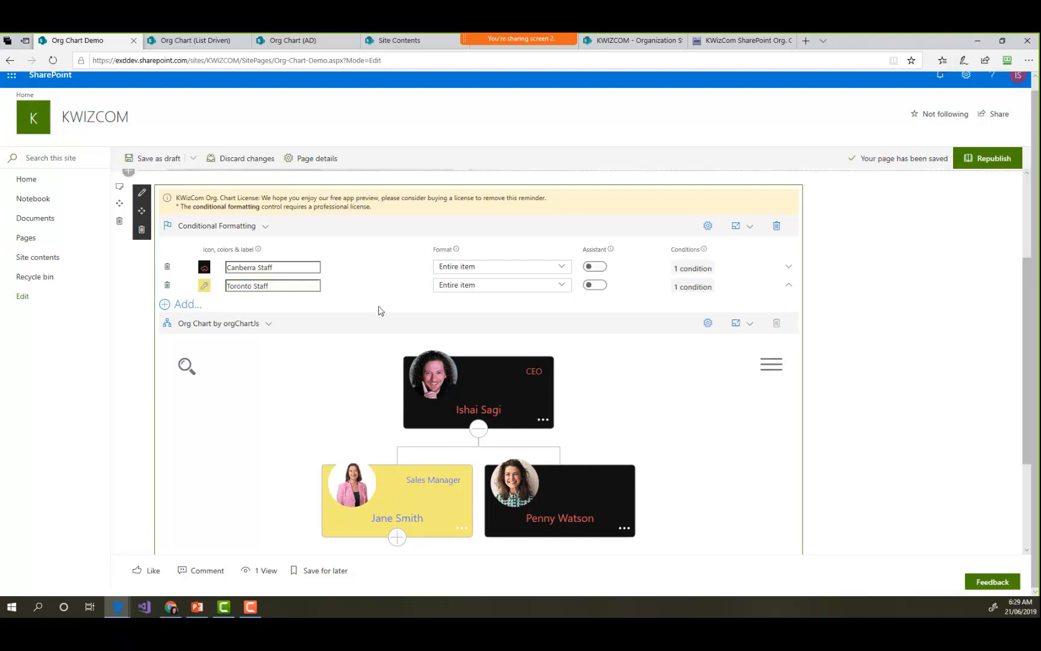
{"action": "scroll", "coordinate": [855, 364], "scroll_direction": "down", "scroll_amount": 2}
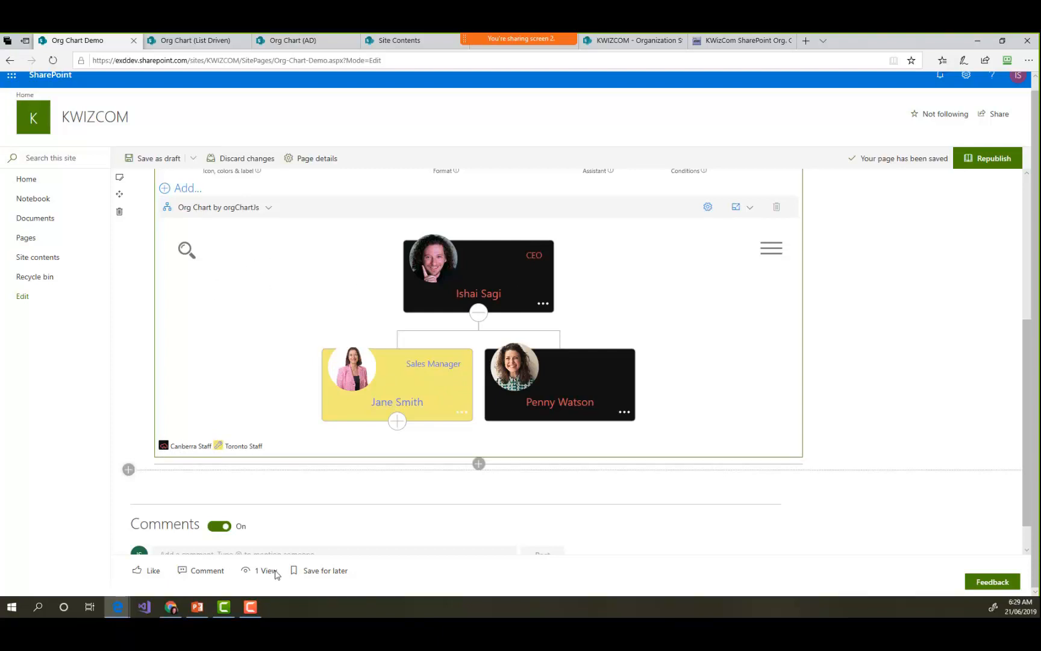
- Switch to PowerPoint, present the slides from Adding Filters through to Connecting to Azure AD, and return to the browser
{"action": "left_click", "coordinate": [197, 607]}
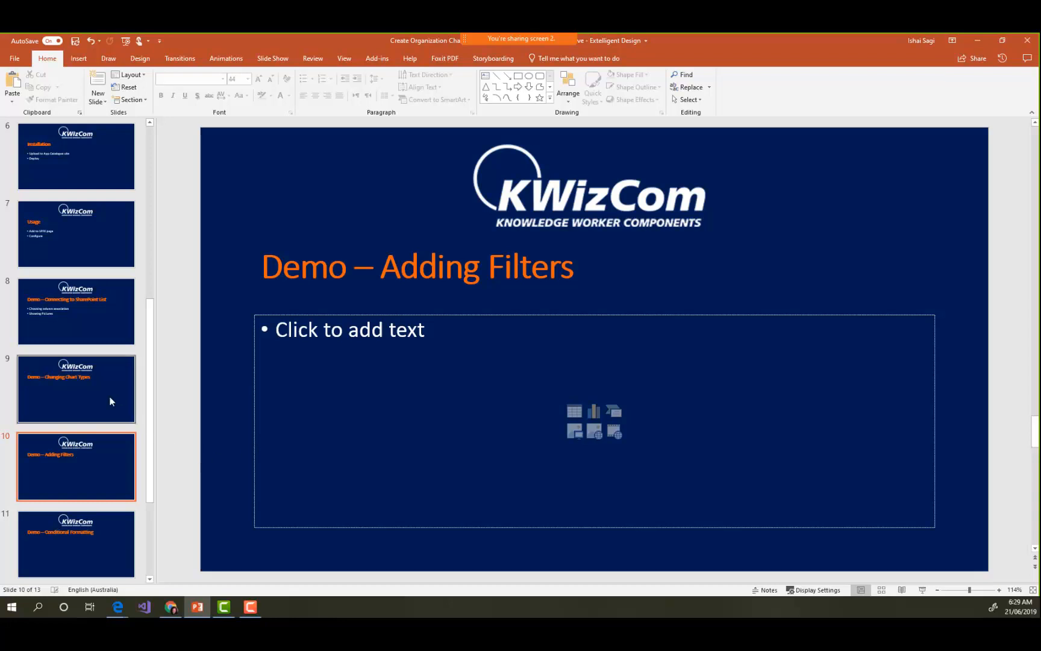
{"action": "left_click", "coordinate": [921, 590]}
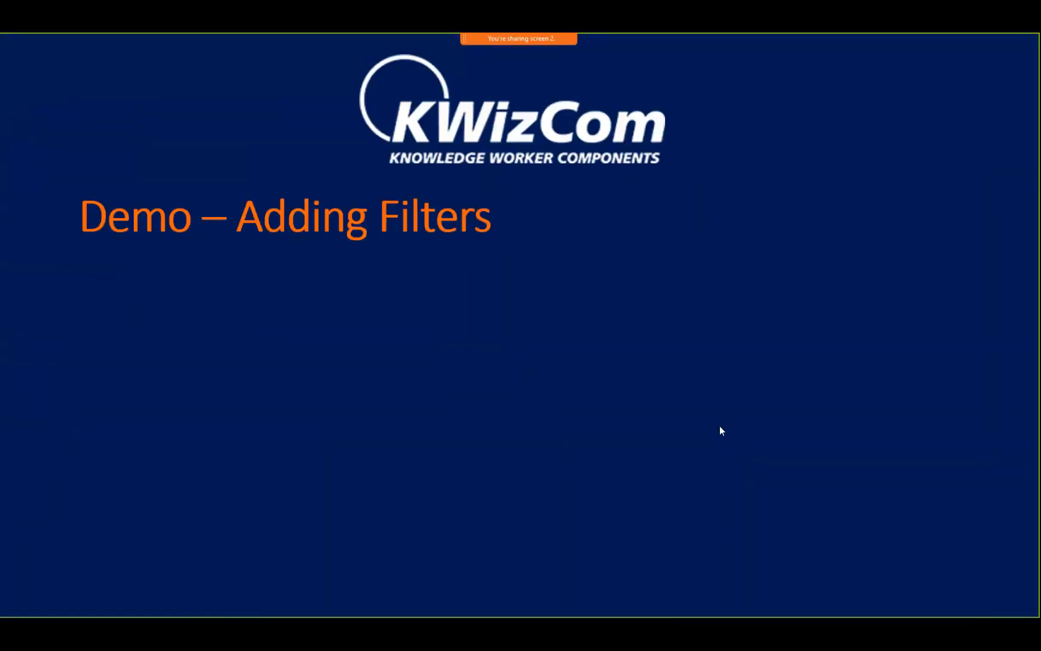
{"action": "left_click", "coordinate": [720, 429]}
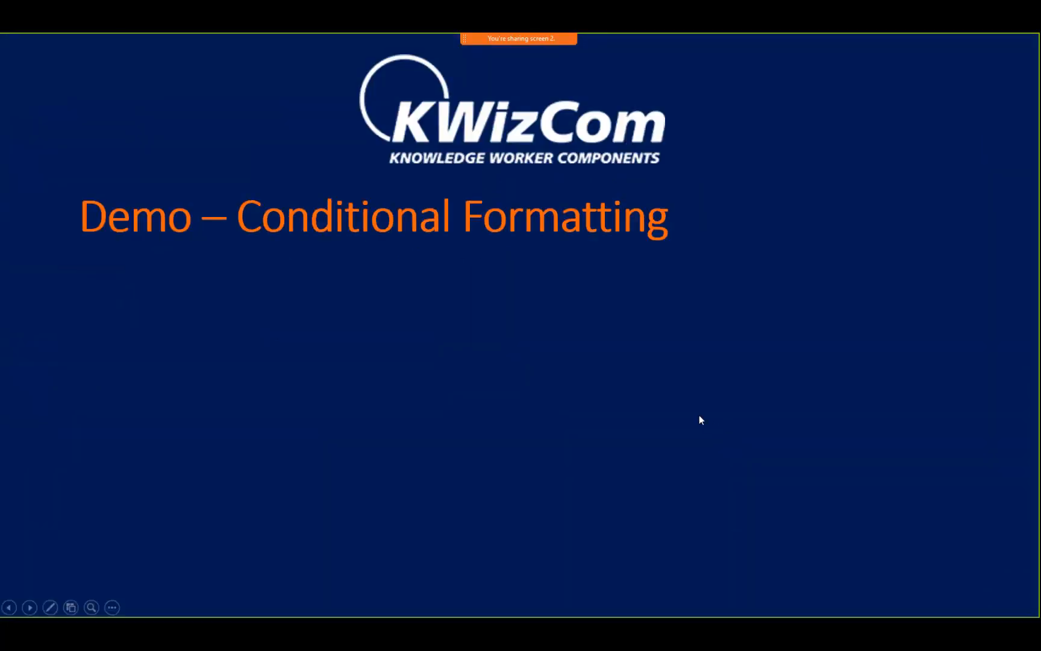
{"action": "left_click", "coordinate": [336, 221]}
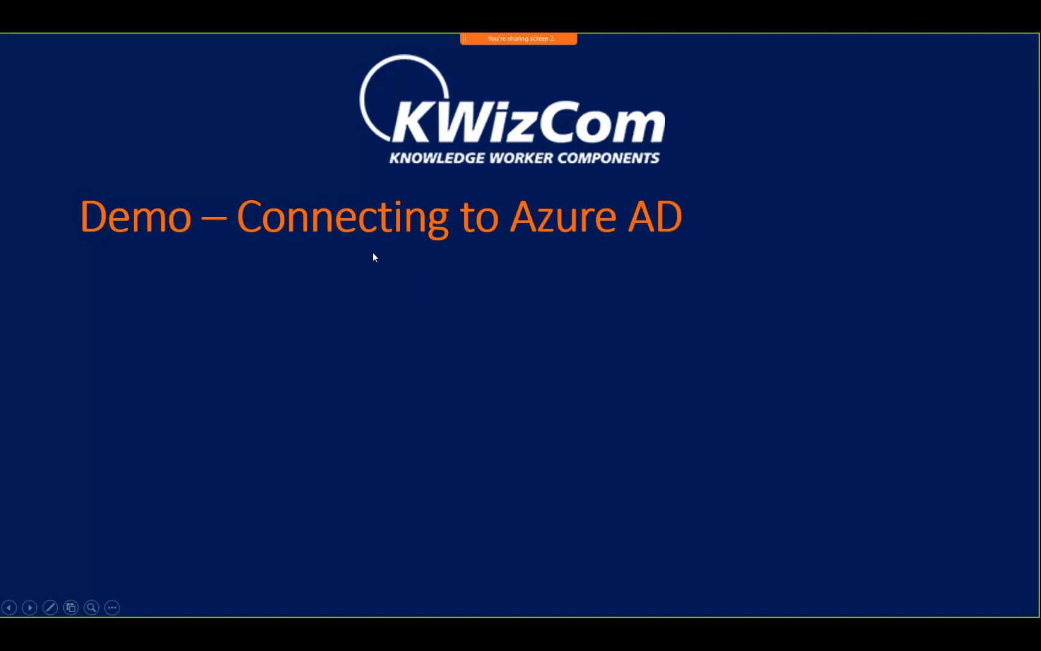
{"action": "key", "text": "Escape"}
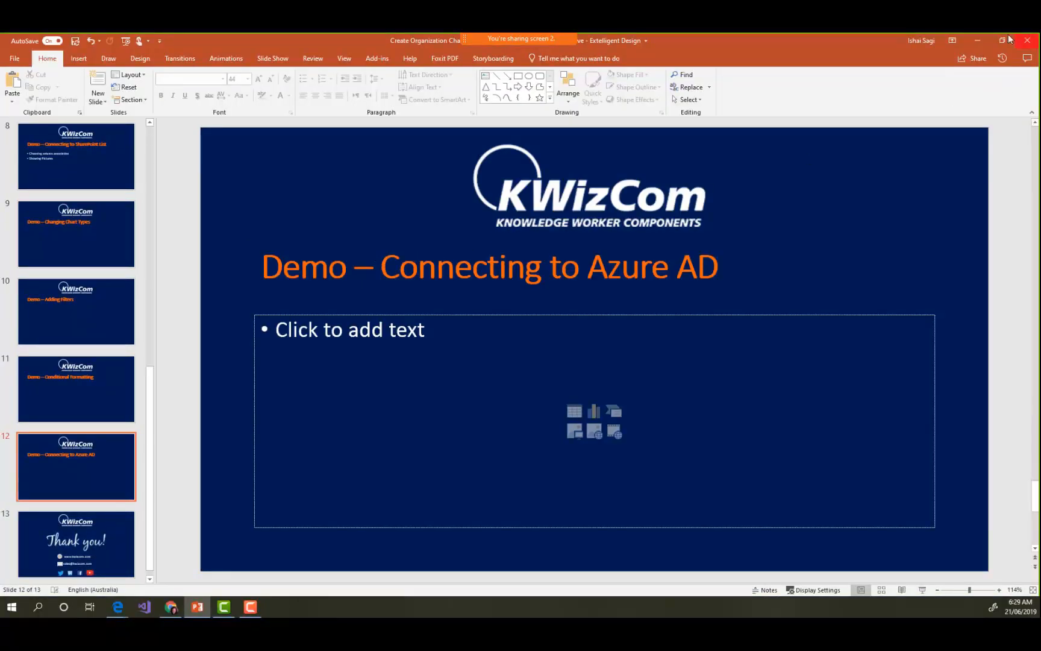
{"action": "left_click", "coordinate": [977, 40]}
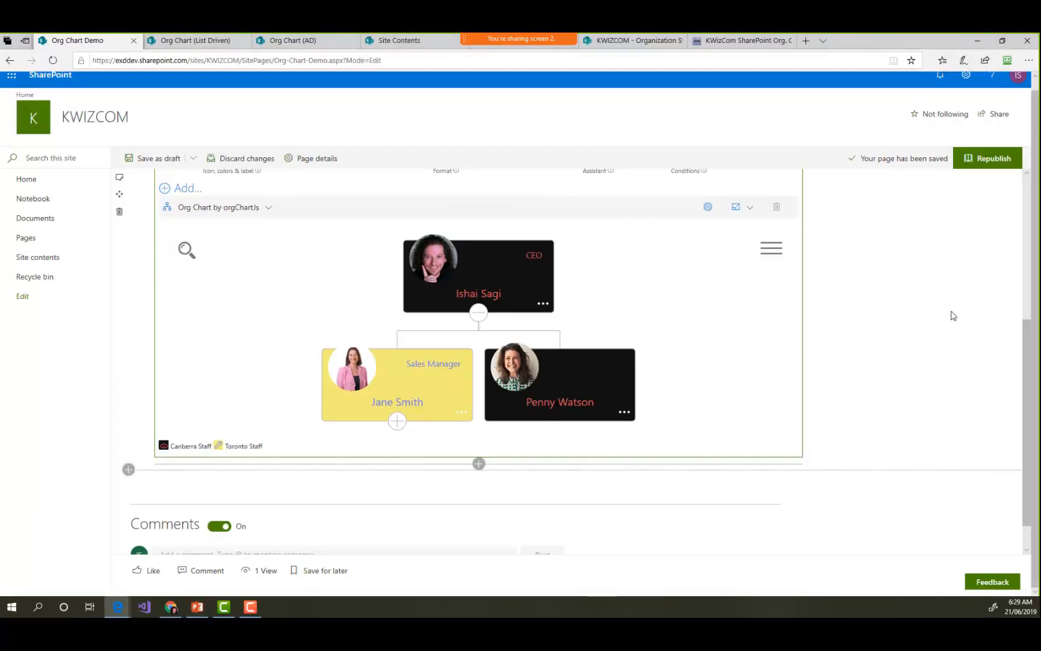
- Change the org chart's data source to Graph API (Pro) and load the AD org chart users example, resetting the controls to match
{"action": "scroll", "coordinate": [950, 314], "scroll_direction": "up", "scroll_amount": 2}
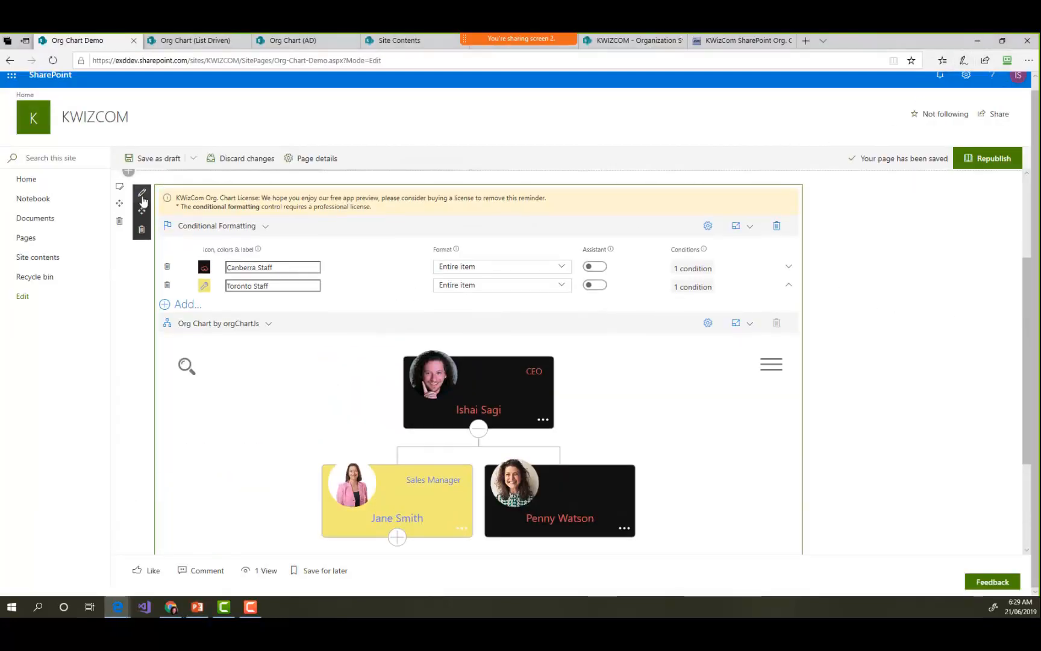
{"action": "left_click", "coordinate": [691, 234]}
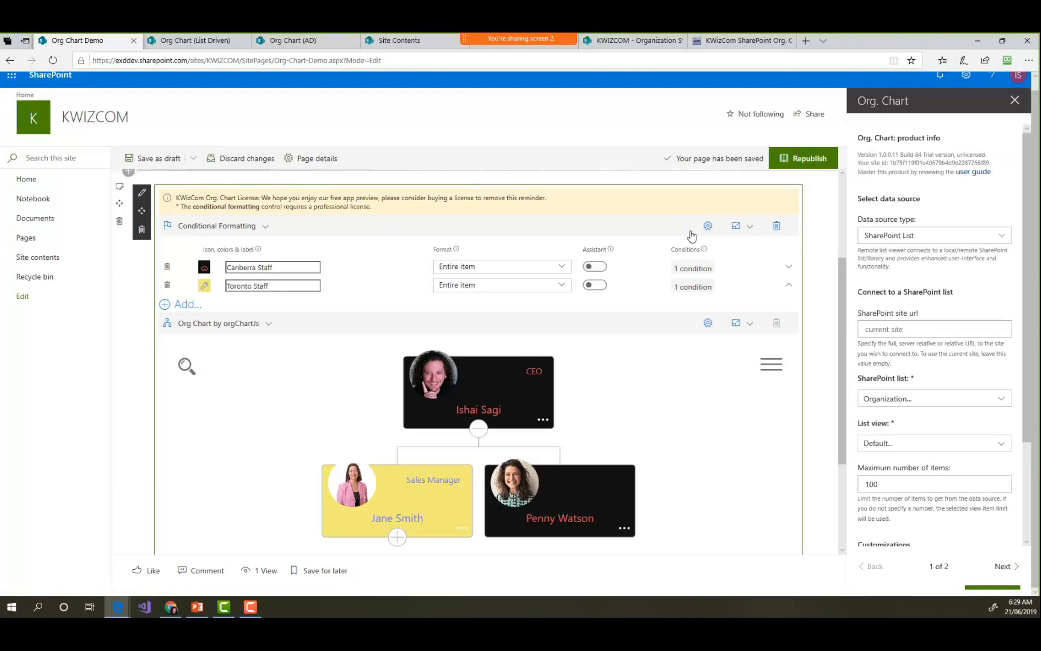
{"action": "left_click", "coordinate": [956, 241]}
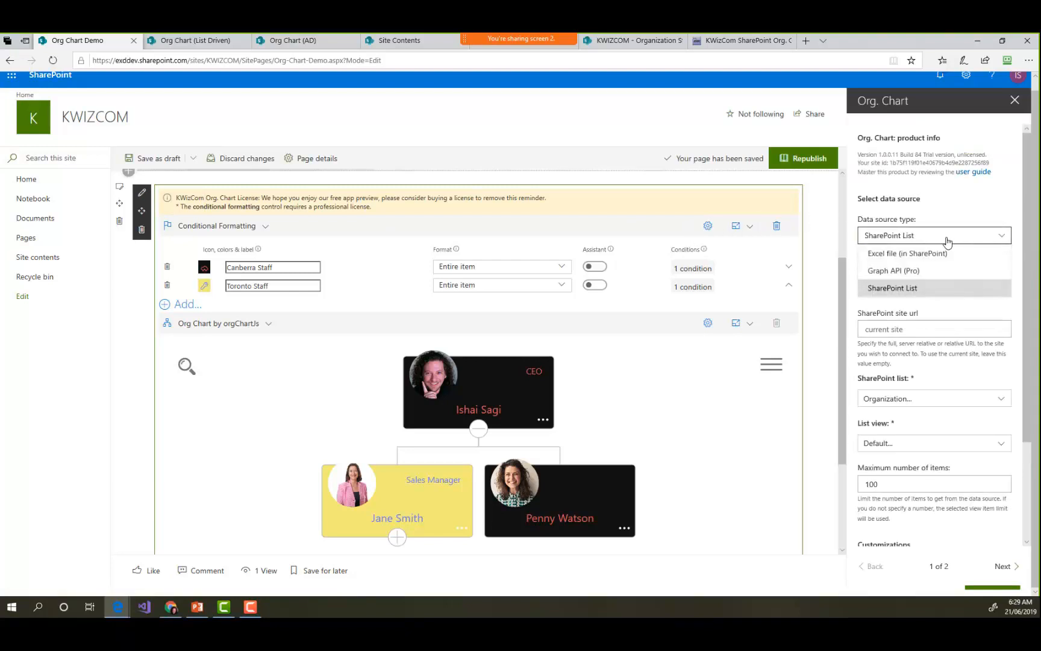
{"action": "left_click", "coordinate": [910, 272]}
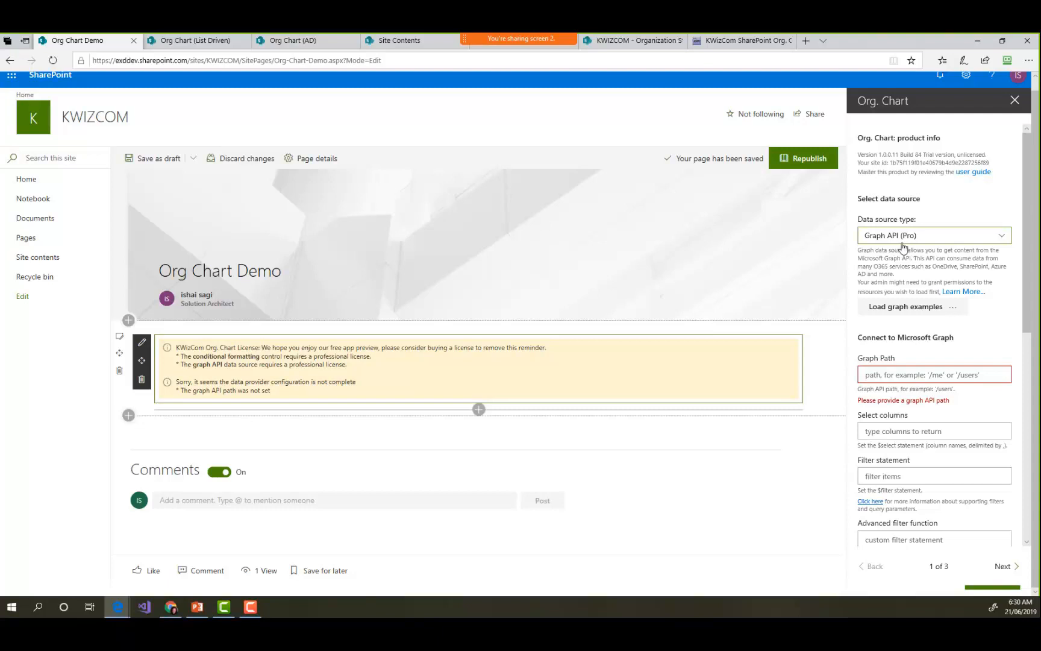
{"action": "left_click", "coordinate": [903, 308]}
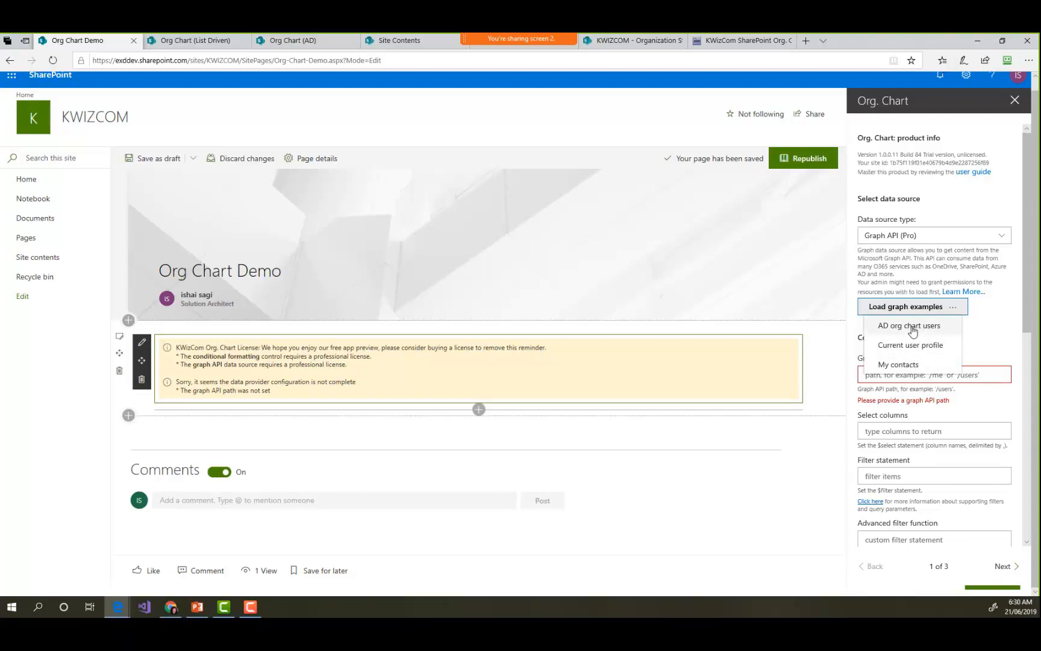
{"action": "left_click", "coordinate": [908, 326]}
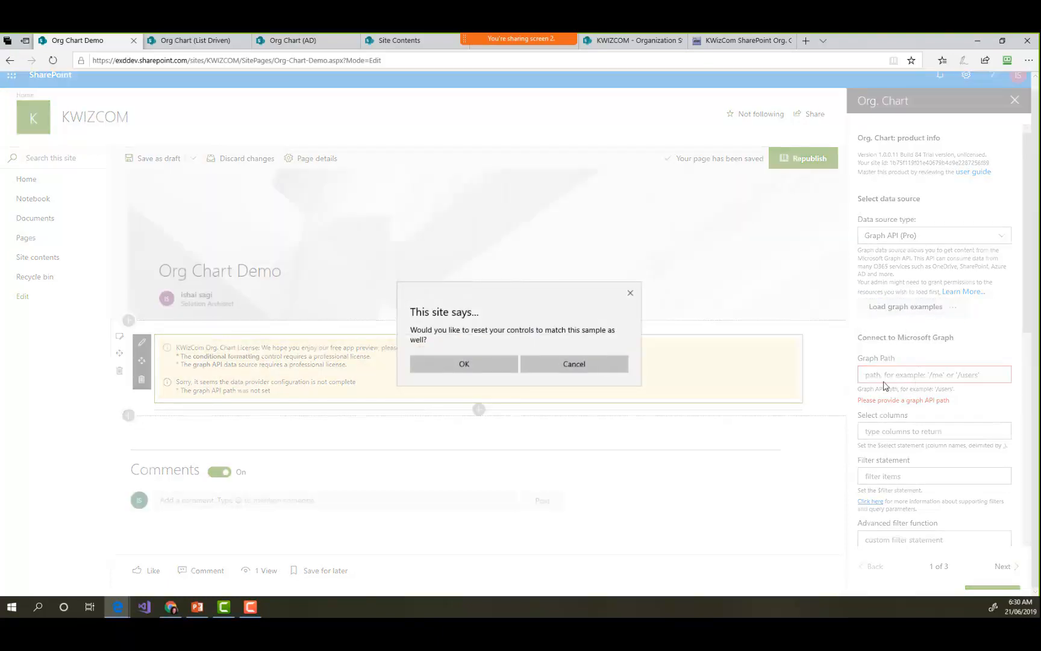
{"action": "left_click", "coordinate": [501, 364]}
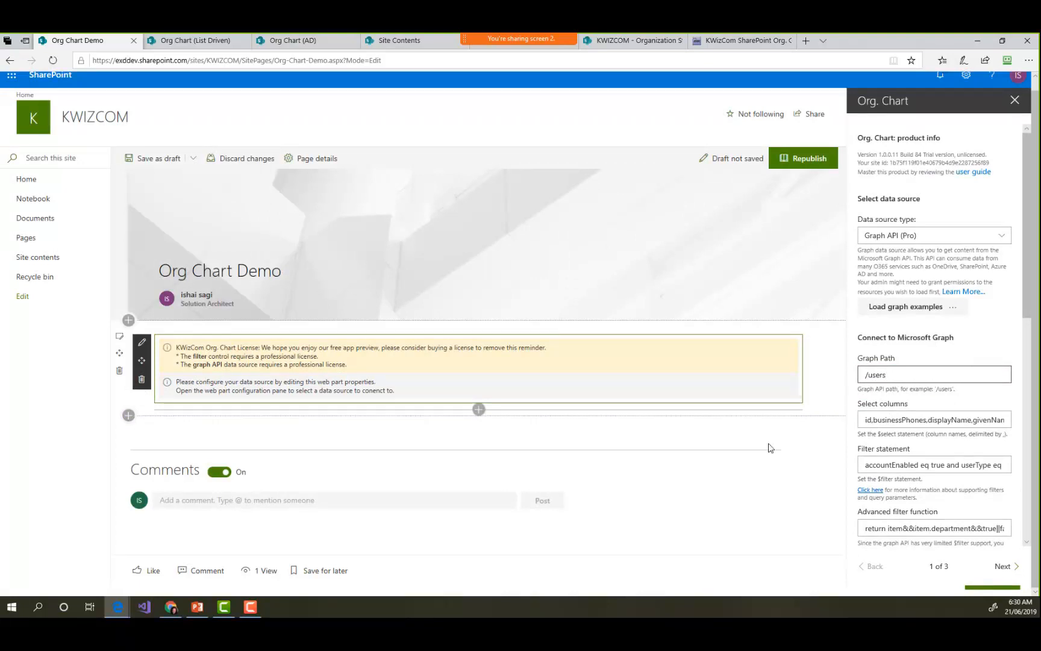
- Review the loaded Microsoft Graph settings, including the graph path, selected columns, filter statements and expanded properties
{"action": "scroll", "coordinate": [943, 452], "scroll_direction": "down", "scroll_amount": 10}
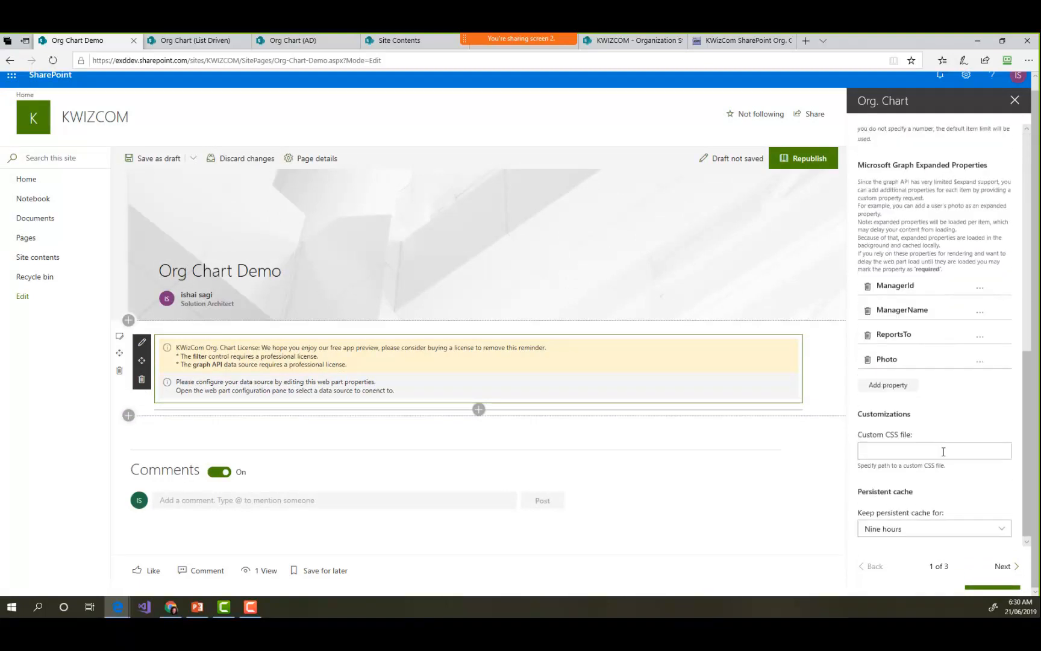
{"action": "left_click", "coordinate": [1005, 566]}
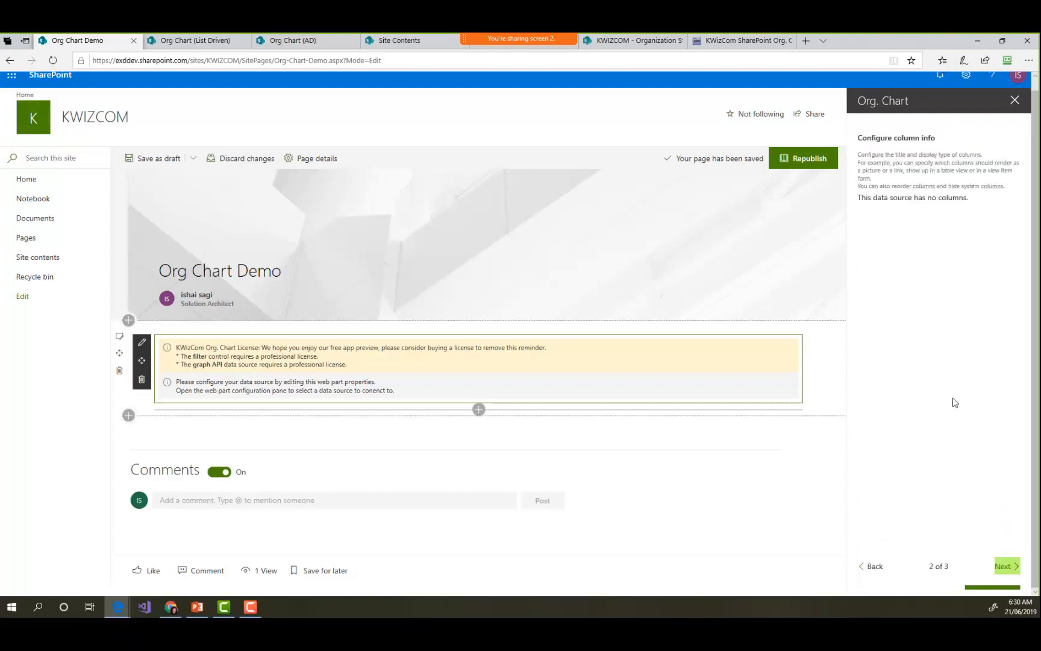
{"action": "left_click", "coordinate": [874, 566]}
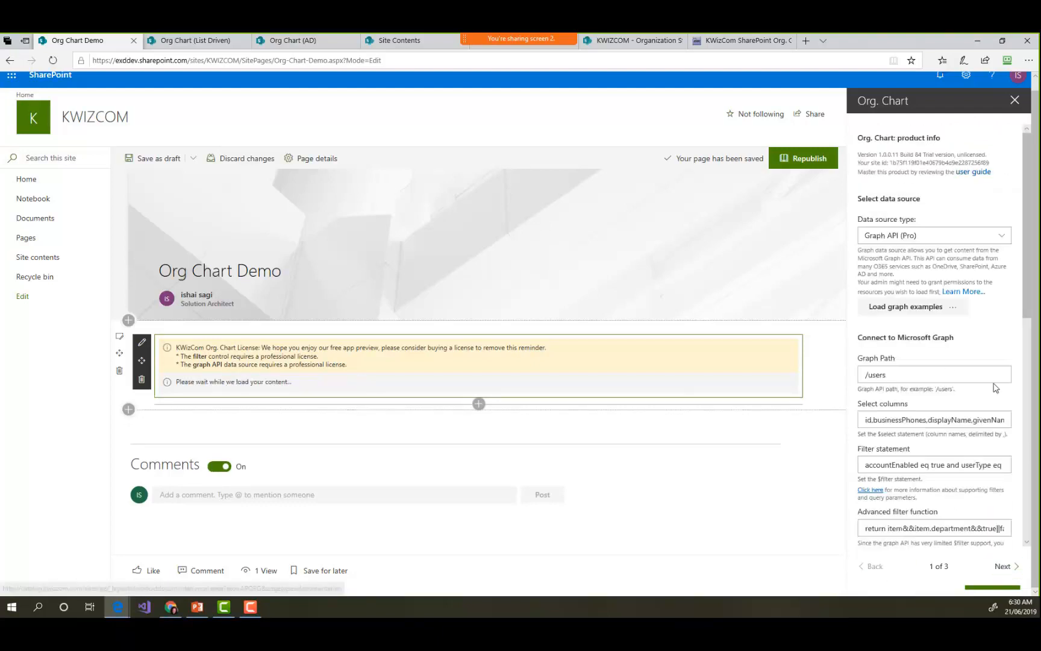
{"action": "left_click", "coordinate": [932, 376]}
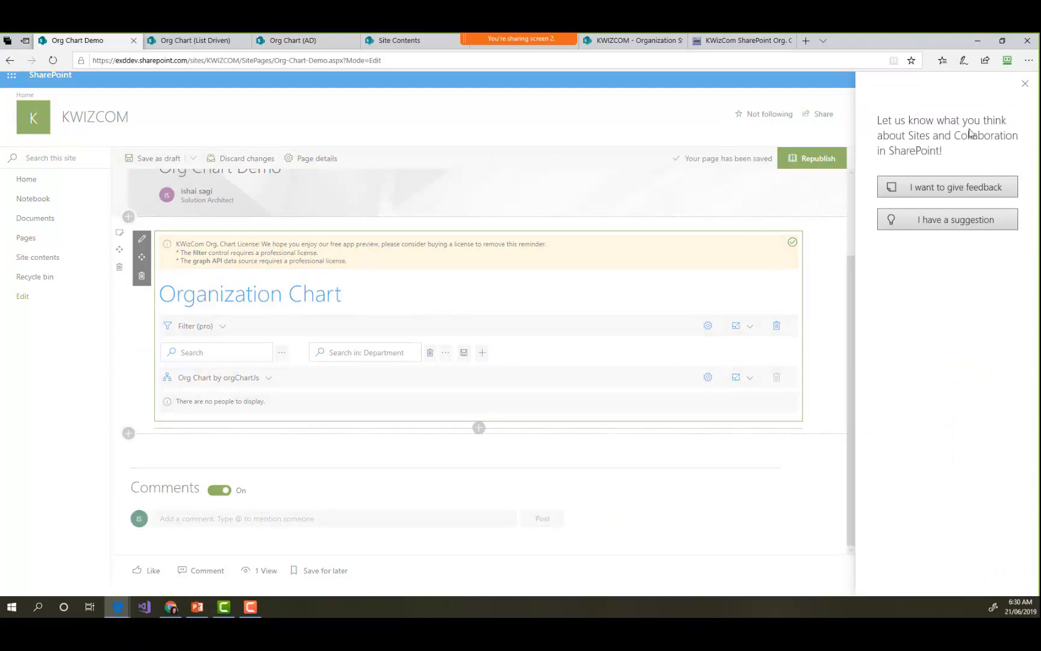
{"action": "left_click", "coordinate": [1024, 84]}
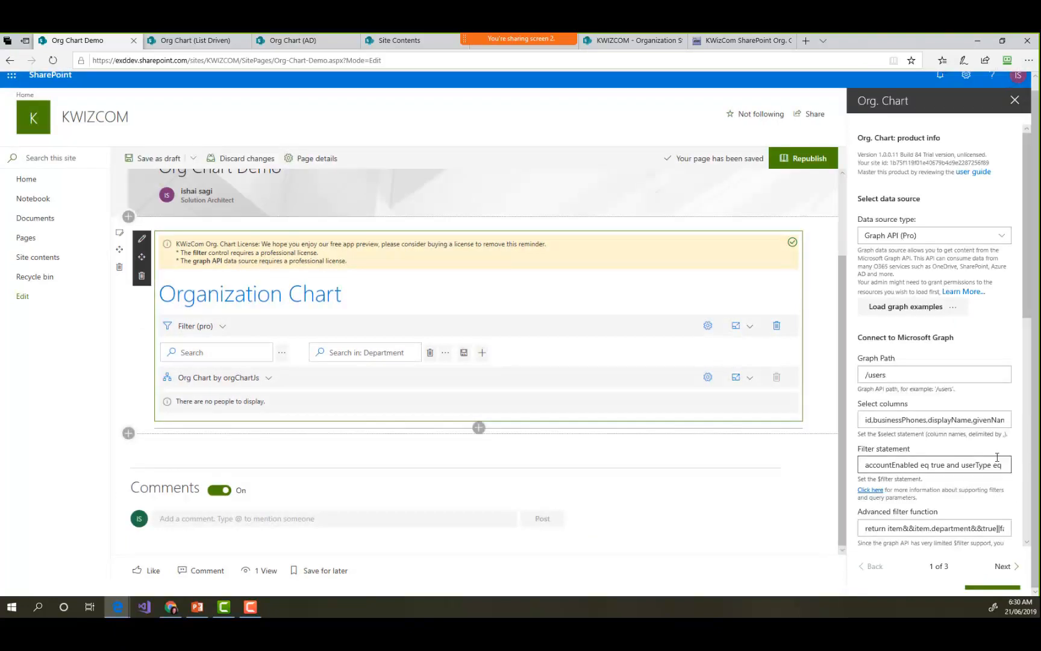
{"action": "scroll", "coordinate": [988, 446], "scroll_direction": "down", "scroll_amount": 2}
{"action": "scroll", "coordinate": [981, 440], "scroll_direction": "down", "scroll_amount": 3}
- Add column info for the ManagerId field with the friendly name Manager, reviewing the available field data types
{"action": "left_click", "coordinate": [1003, 565]}
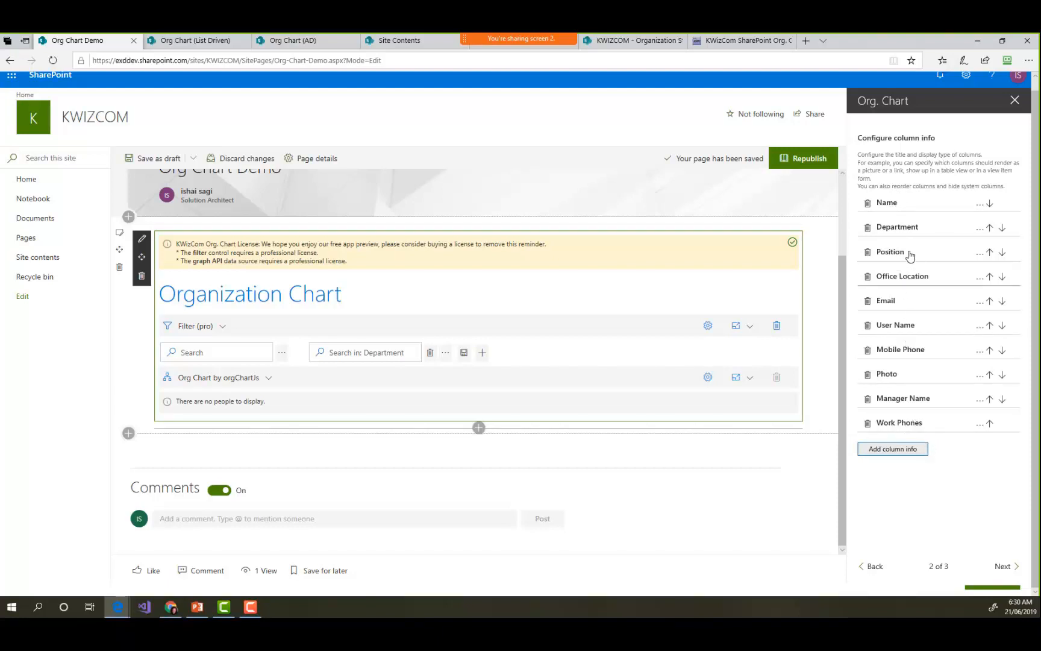
{"action": "left_click", "coordinate": [913, 457]}
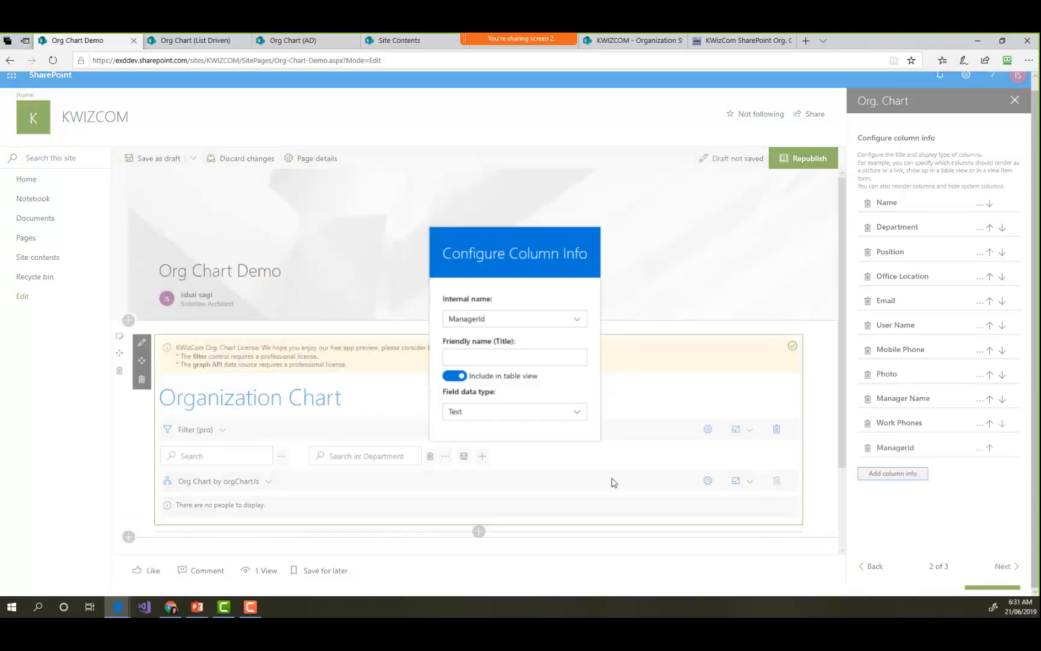
{"action": "left_click", "coordinate": [509, 321]}
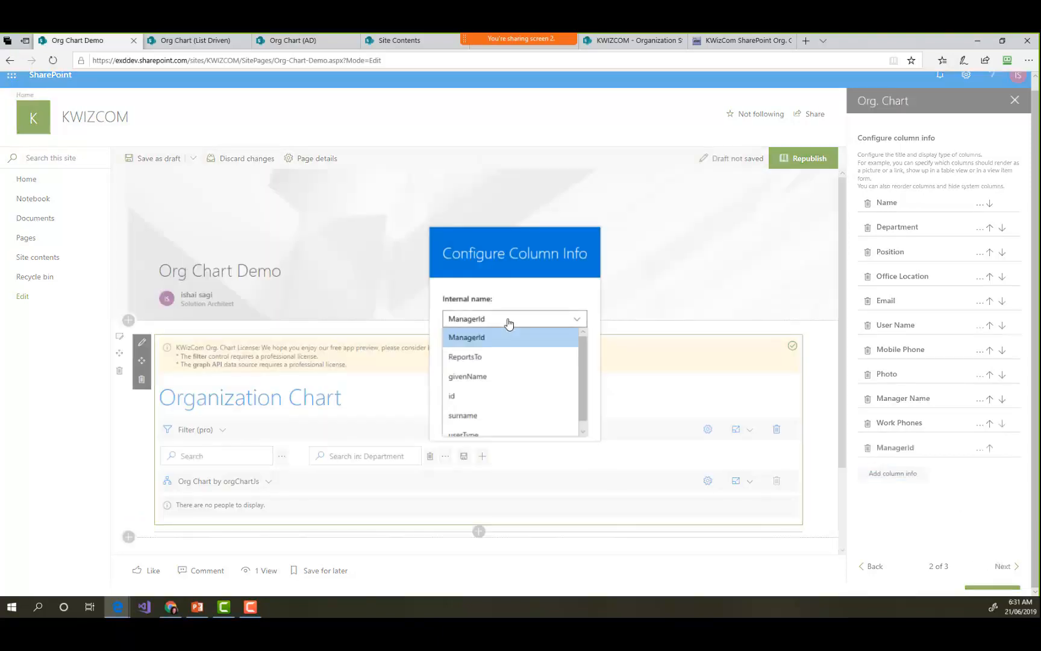
{"action": "left_click", "coordinate": [500, 337]}
{"action": "left_click", "coordinate": [491, 355]}
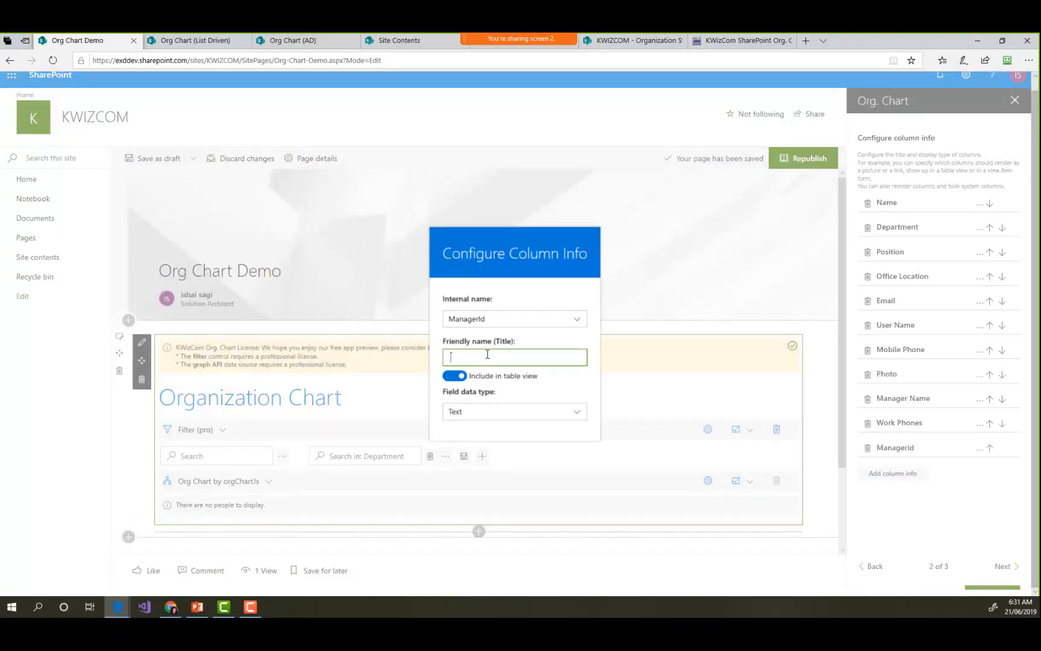
{"action": "type", "text": "Manager"}
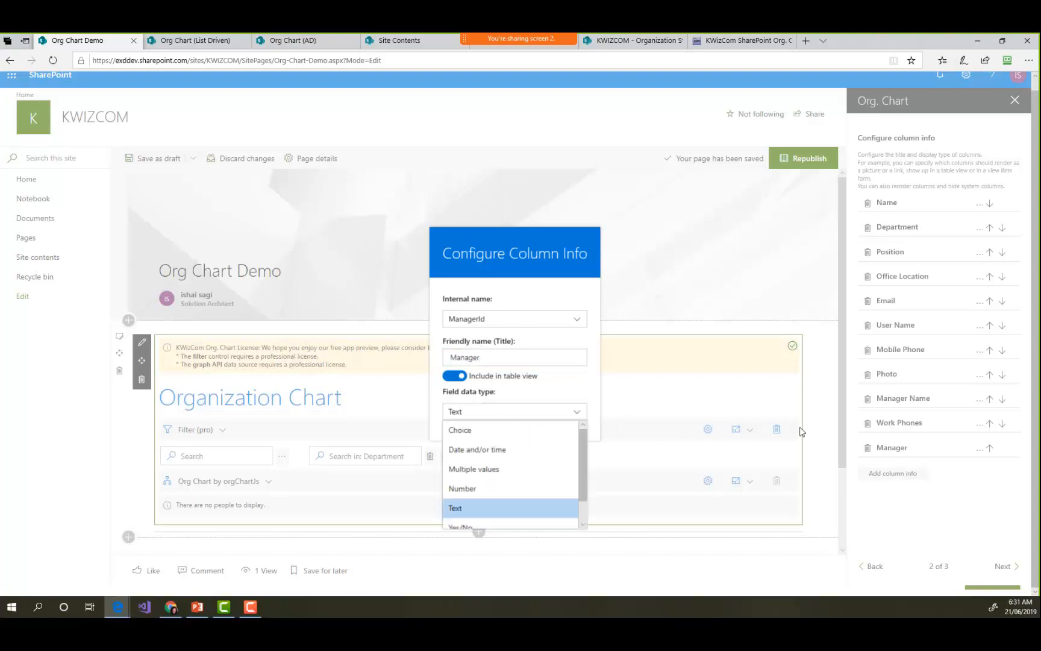
{"action": "left_click", "coordinate": [585, 410]}
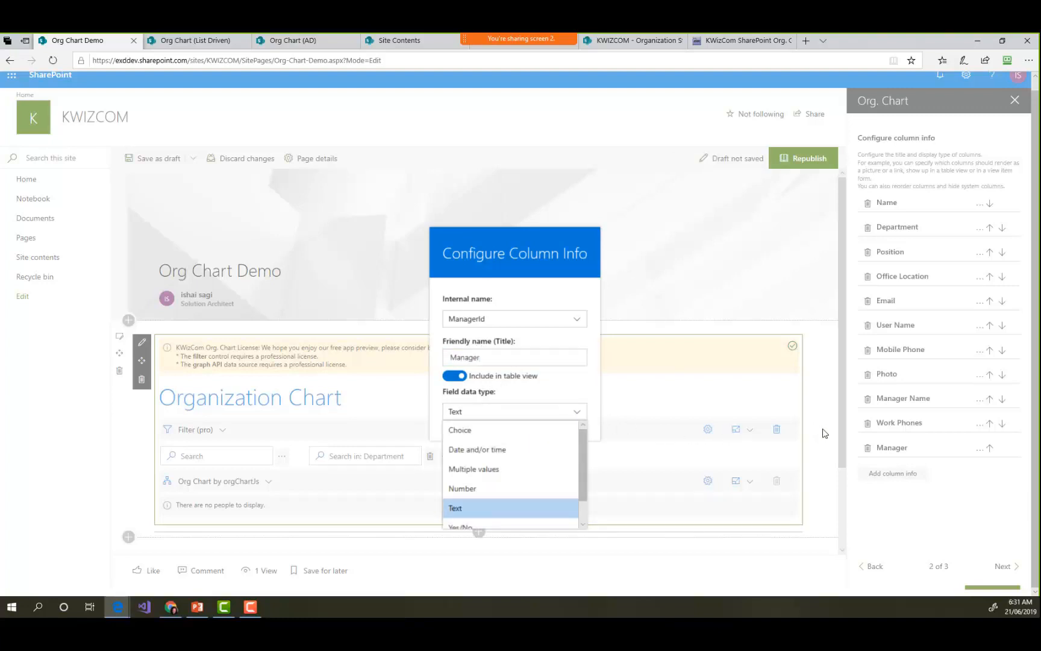
{"action": "left_click", "coordinate": [584, 524]}
{"action": "left_click_drag", "start_coordinate": [583, 518], "coordinate": [584, 494]}
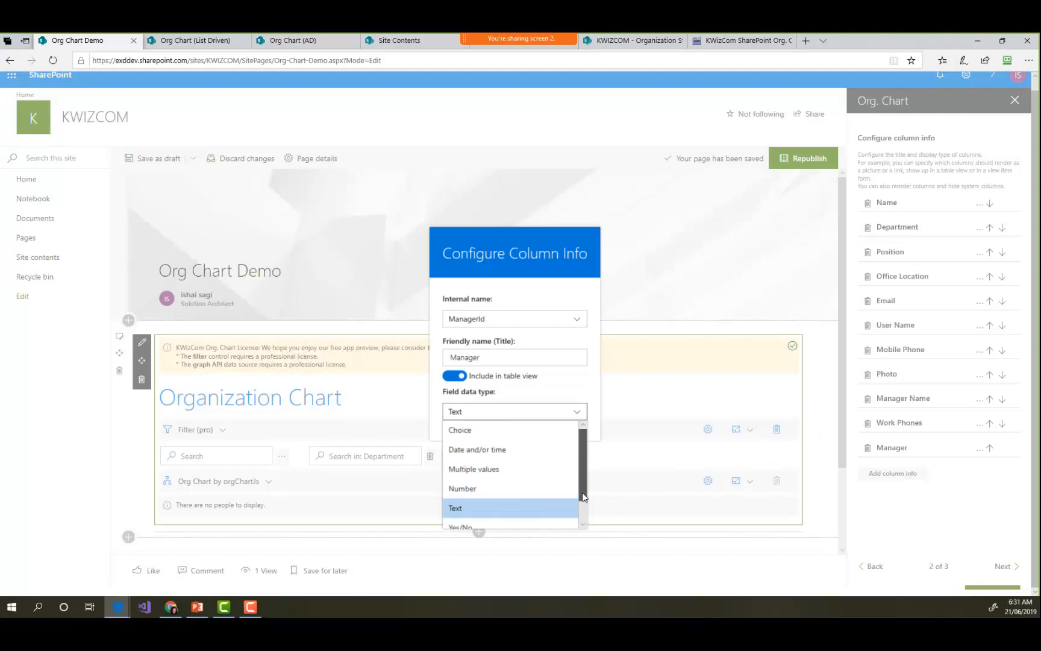
{"action": "left_click", "coordinate": [542, 512]}
{"action": "left_click", "coordinate": [825, 427]}
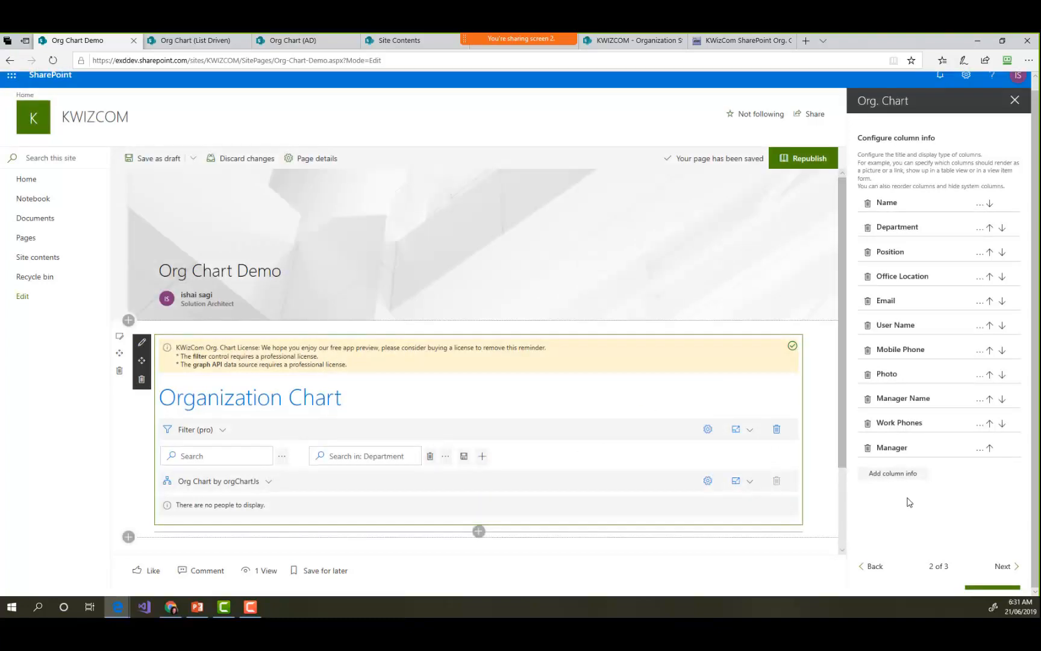
- Check the organization chart column mapping, close the web part settings and republish the page
{"action": "left_click", "coordinate": [1003, 566]}
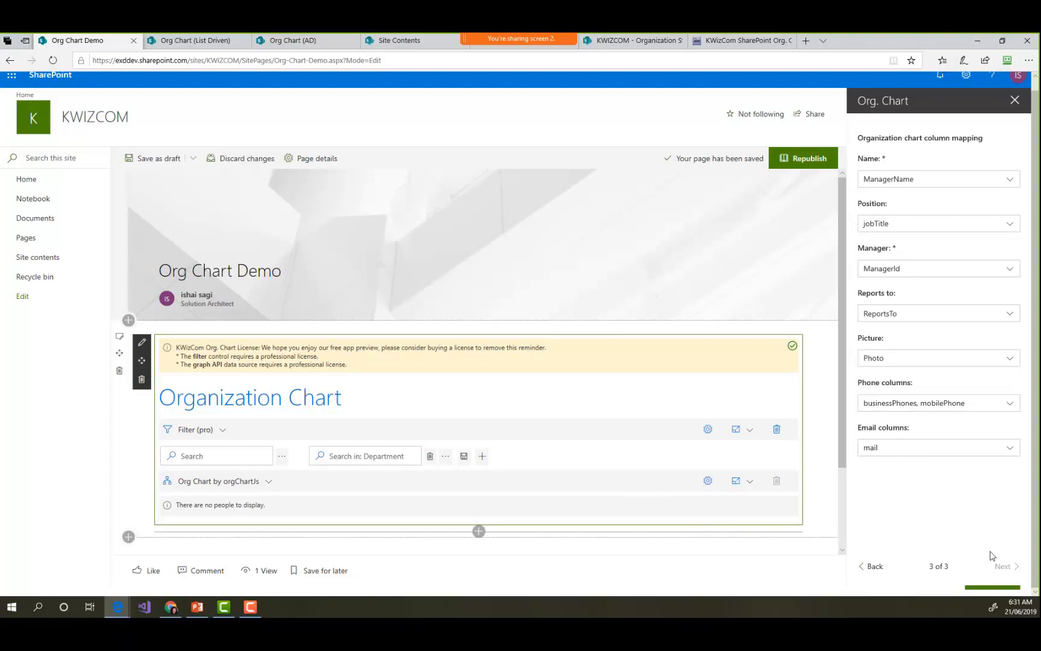
{"action": "left_click", "coordinate": [1015, 102]}
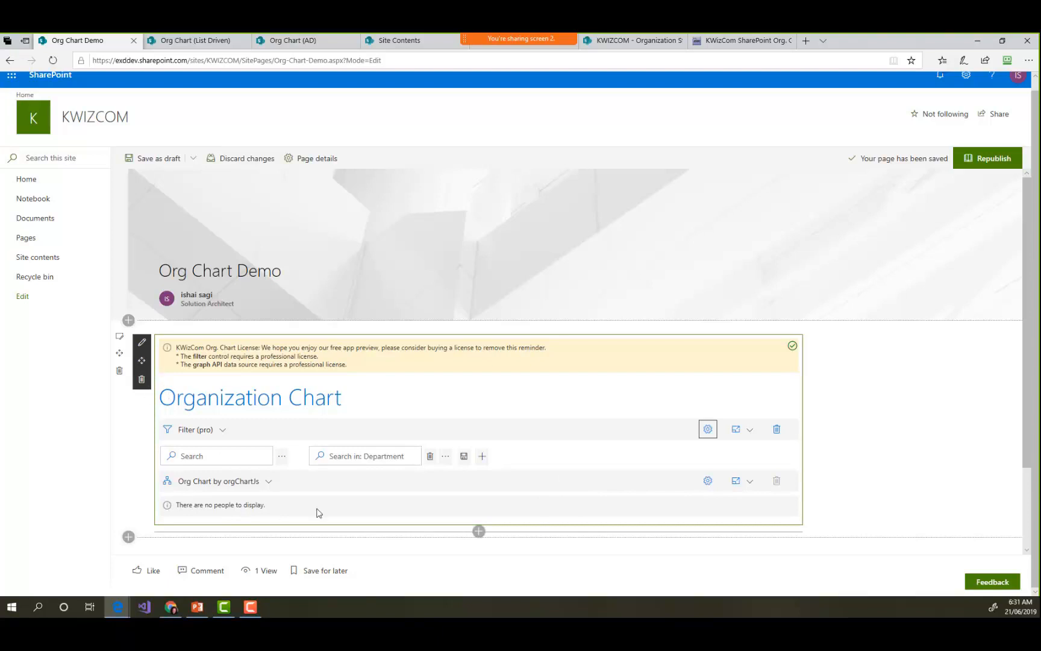
{"action": "left_click", "coordinate": [989, 160]}
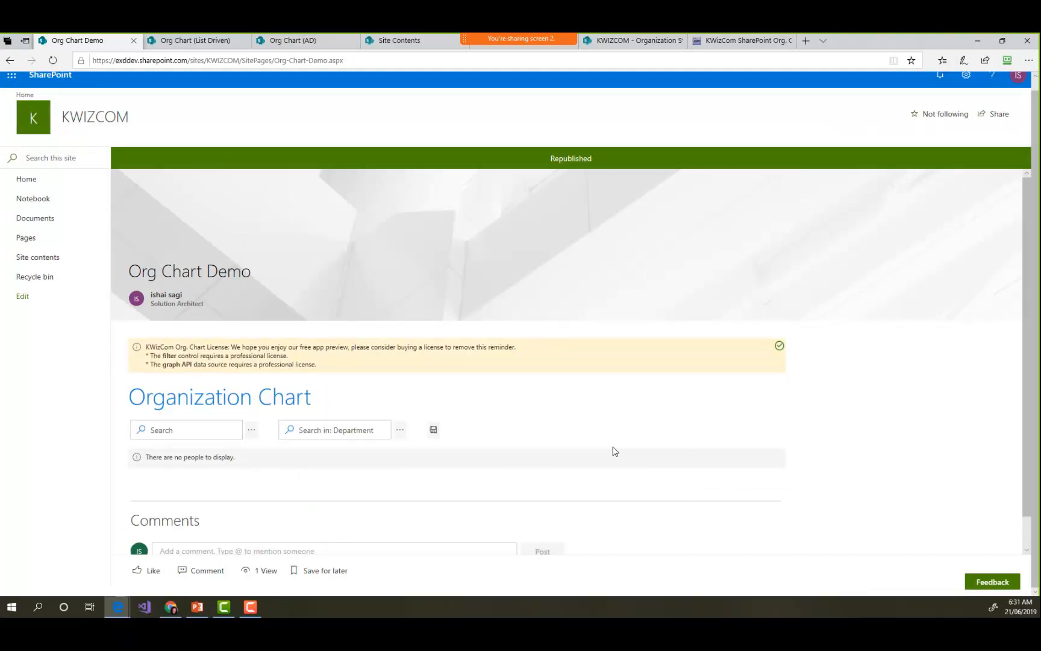
- Clear the org chart's local cache on the Org Chart Demo page and reload the page
{"action": "left_click", "coordinate": [780, 345]}
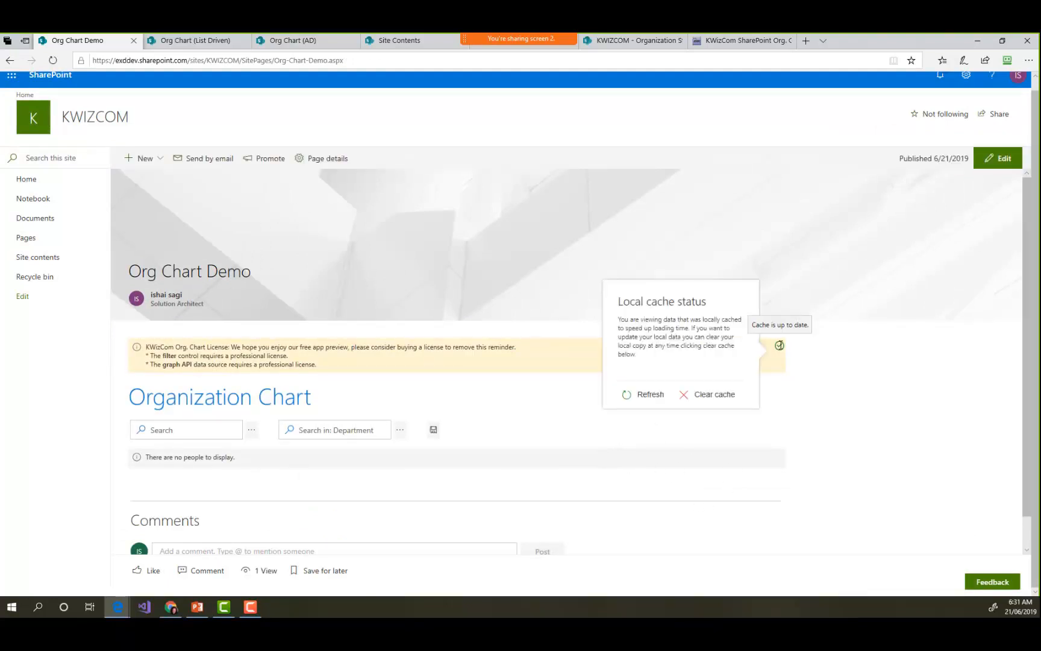
{"action": "left_click", "coordinate": [807, 372]}
{"action": "left_click", "coordinate": [779, 345]}
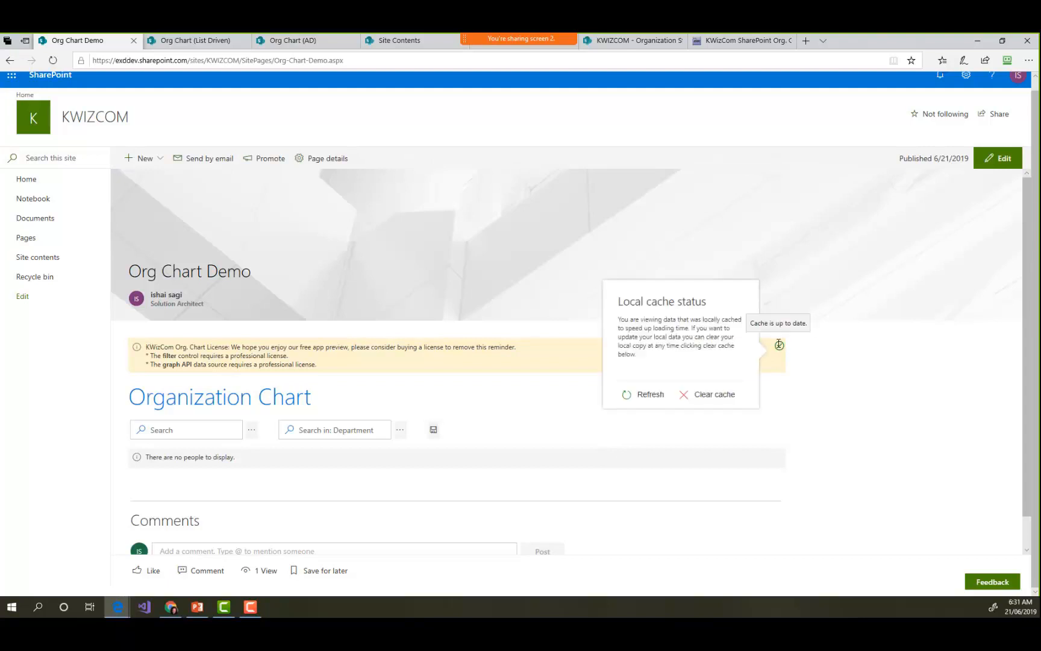
{"action": "left_click", "coordinate": [728, 397]}
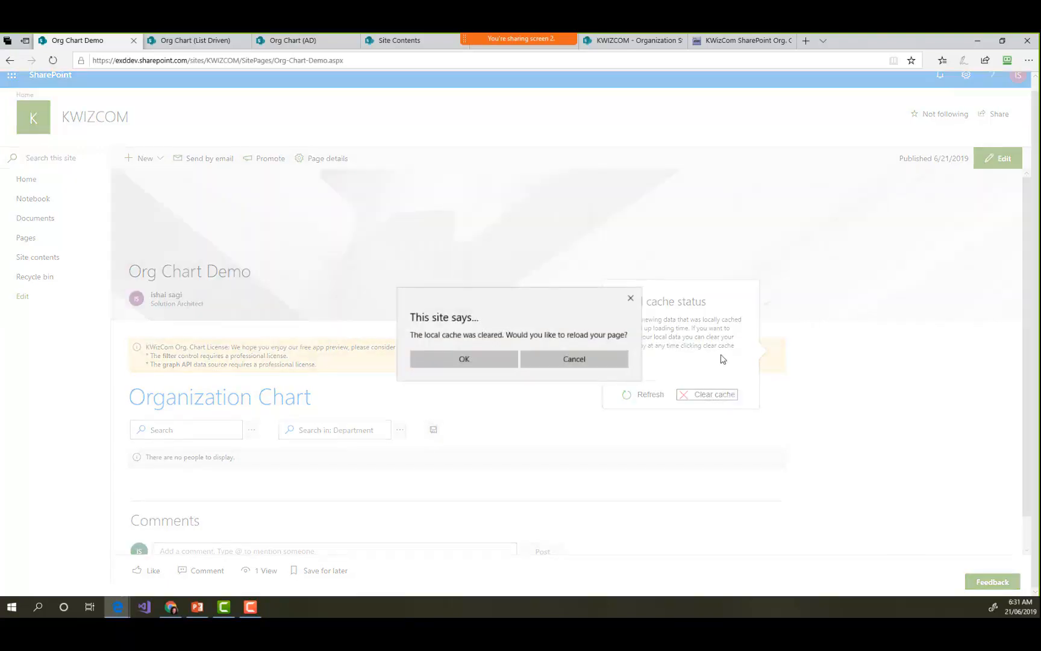
{"action": "left_click", "coordinate": [459, 361]}
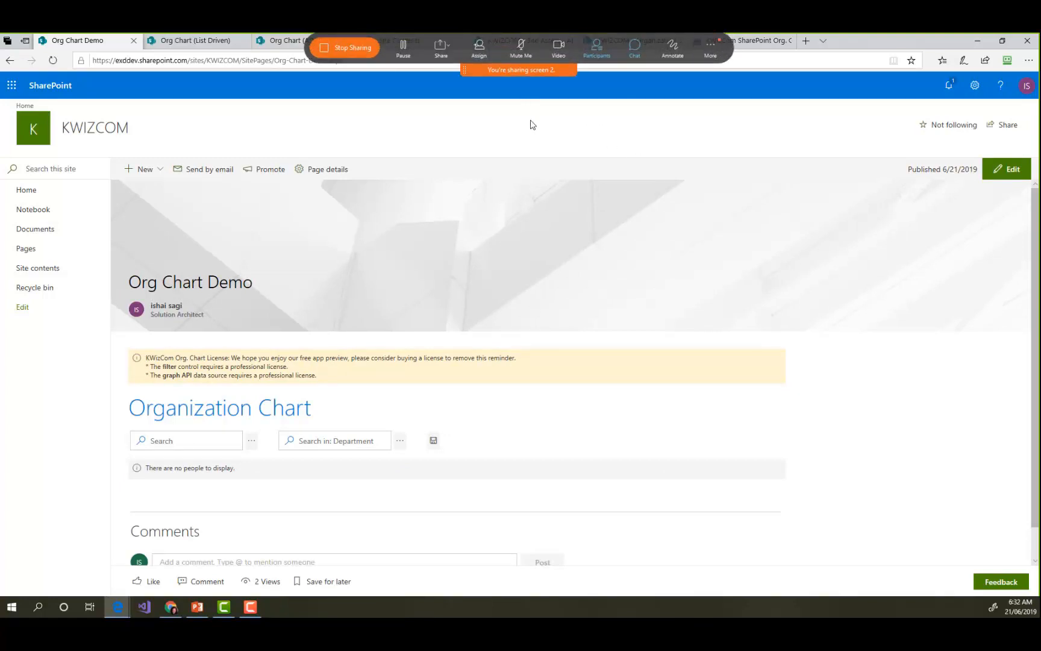
- Examine the org chart on the Org Chart (AD) page, expanding the Systems Architect and Solution Architect branches
{"action": "left_click", "coordinate": [220, 44]}
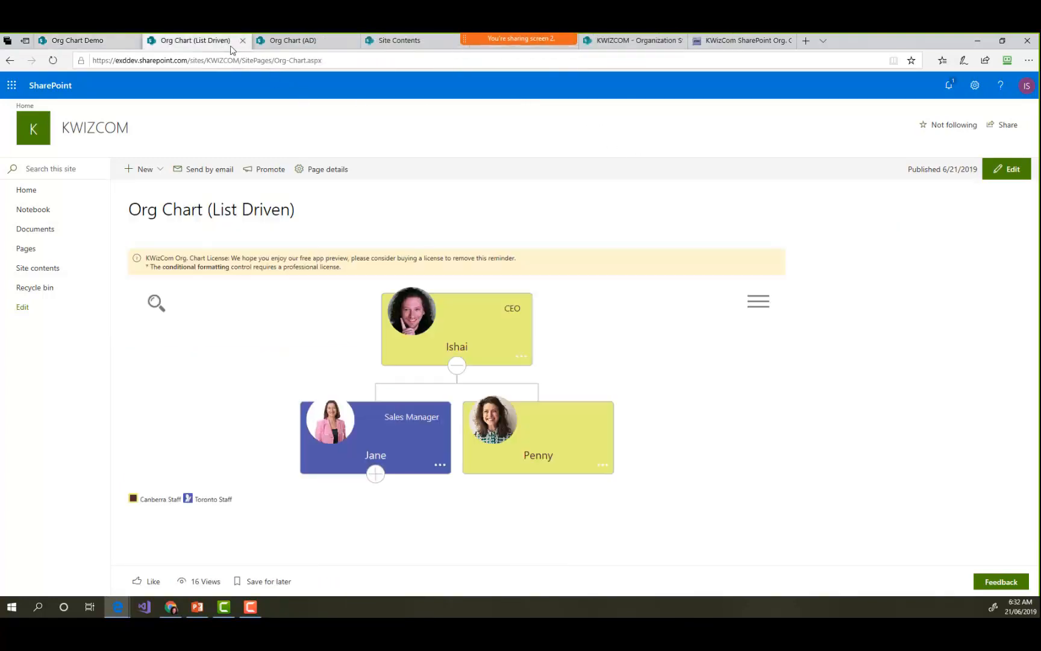
{"action": "left_click", "coordinate": [296, 39]}
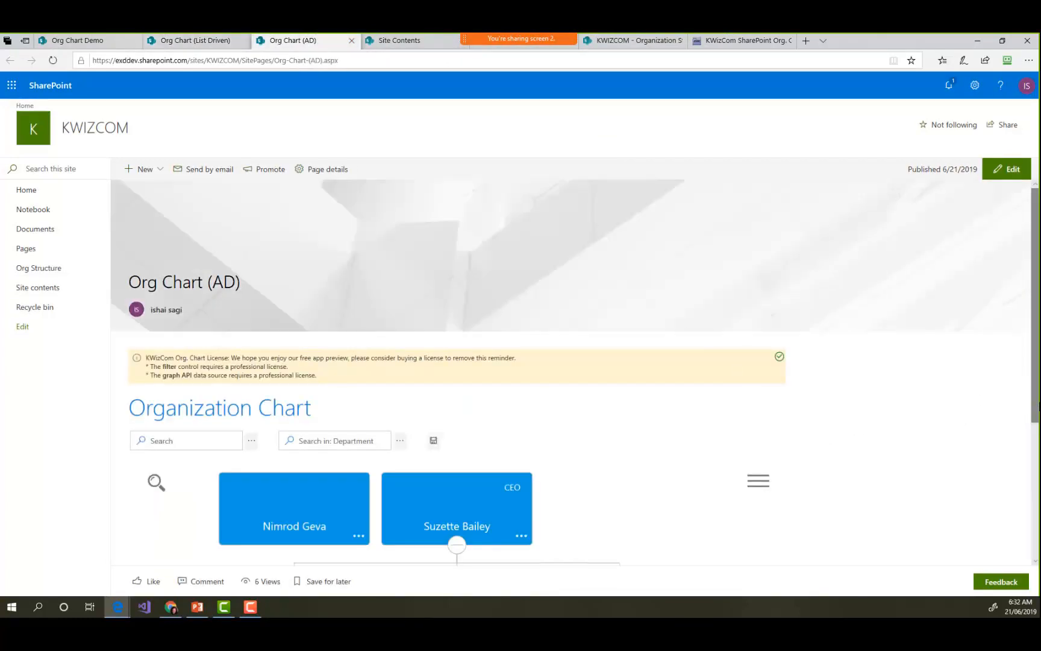
{"action": "left_click_drag", "start_coordinate": [1037, 398], "coordinate": [1037, 509]}
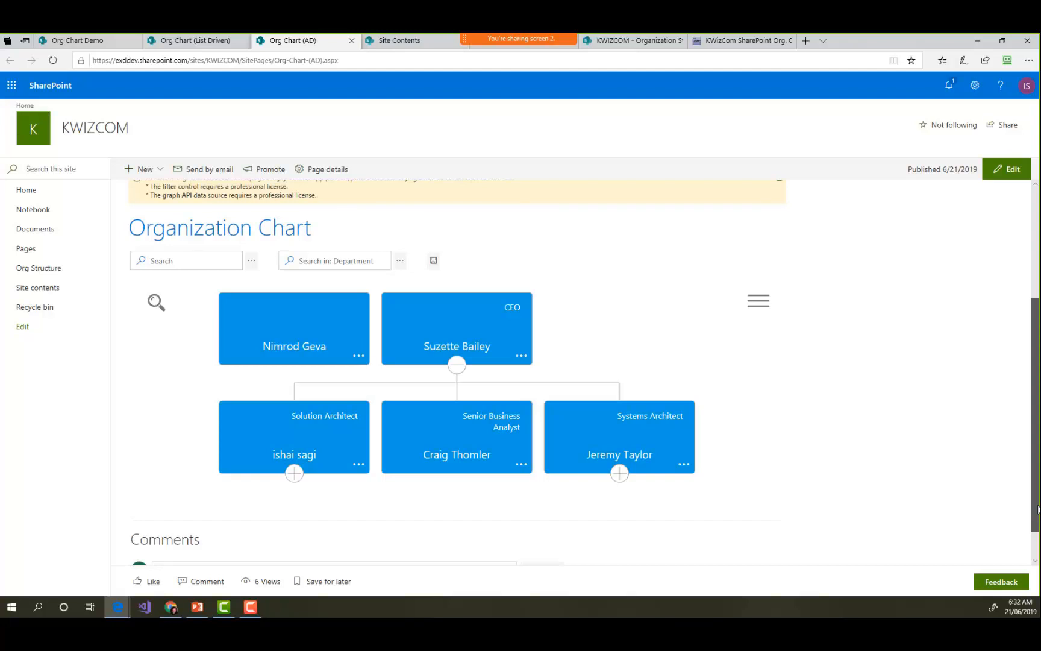
{"action": "left_click", "coordinate": [619, 474]}
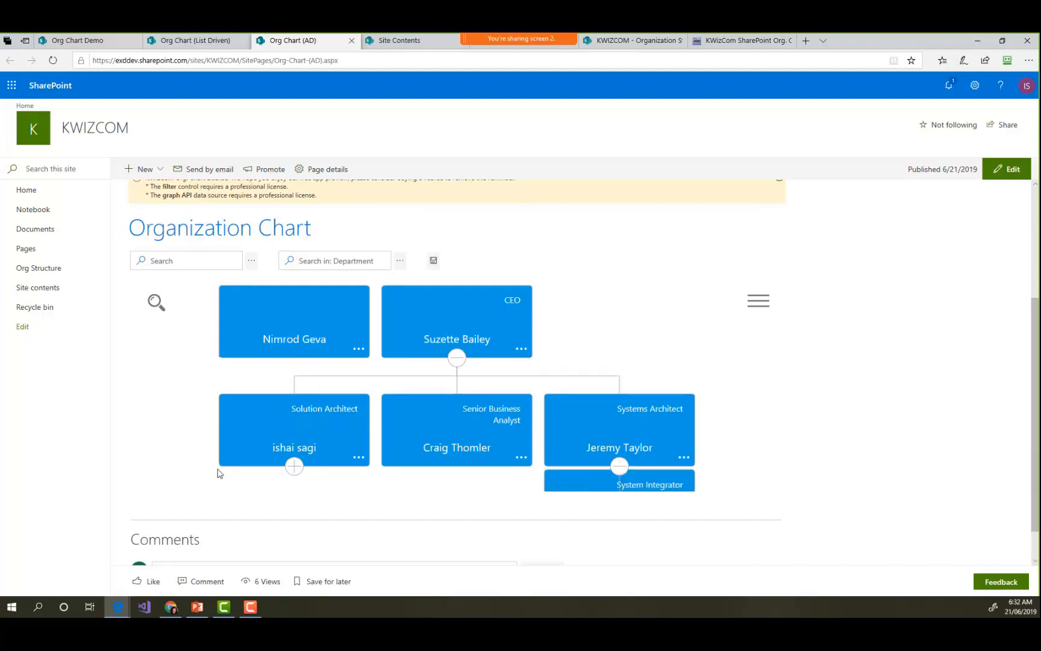
{"action": "left_click", "coordinate": [296, 365]}
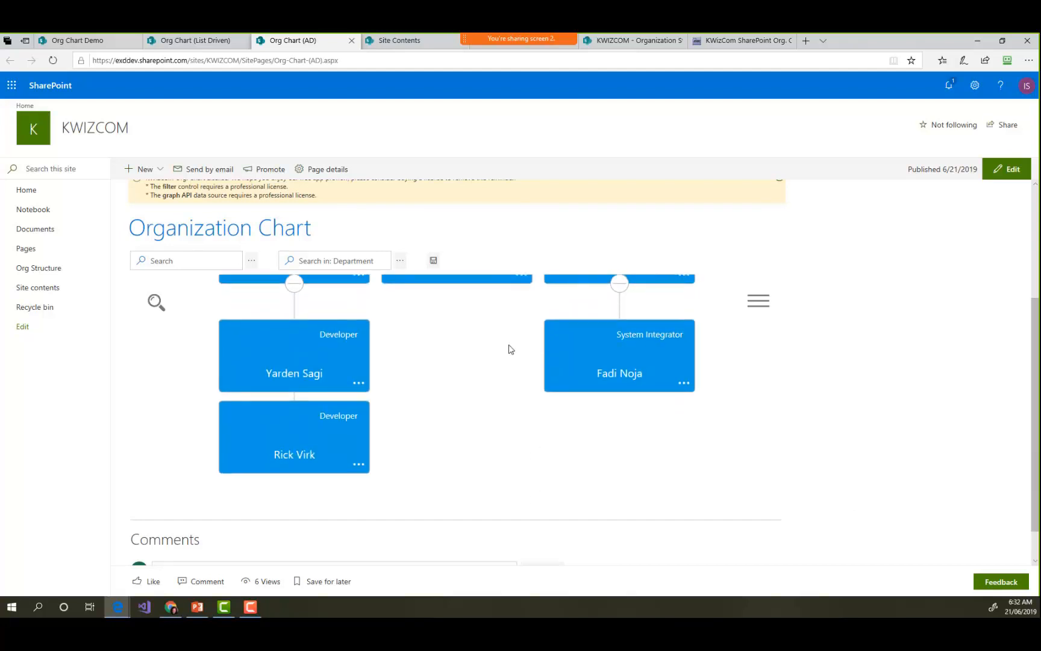
{"action": "scroll", "coordinate": [509, 349], "scroll_direction": "down", "scroll_amount": 5}
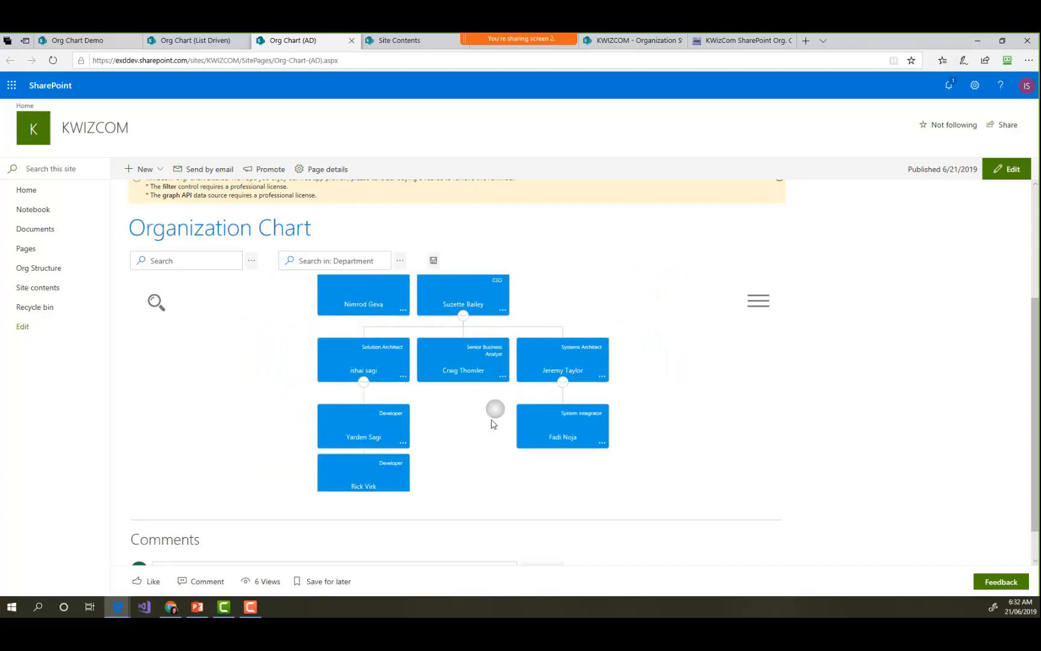
{"action": "left_click_drag", "start_coordinate": [491, 420], "coordinate": [487, 426]}
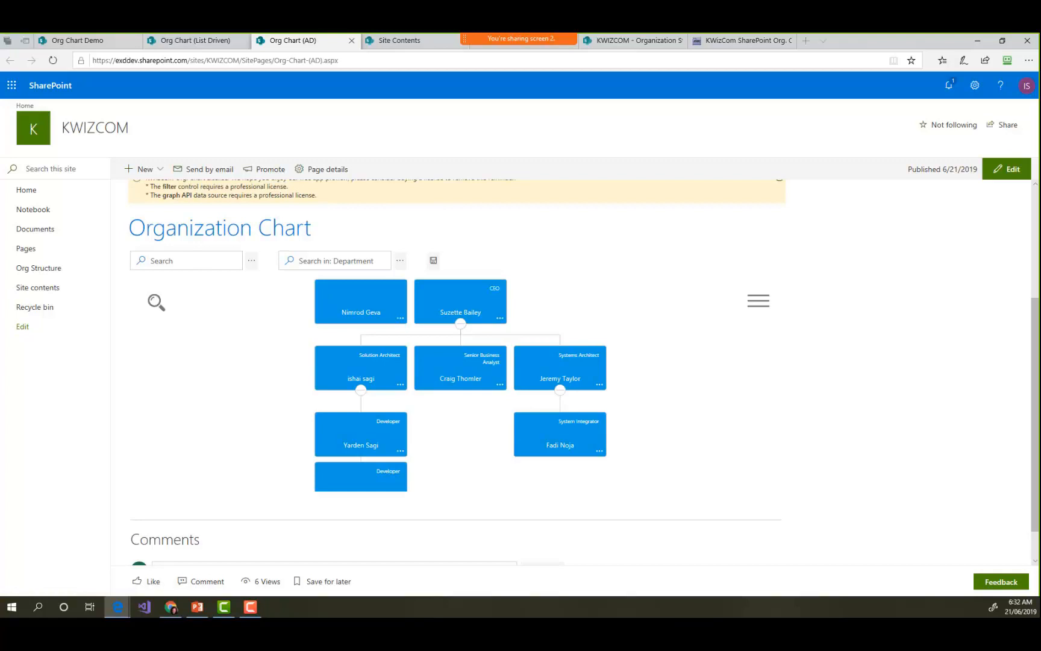
- Switch to the Azure Active Directory admin center and open the Senior Business Analyst's user profile at the job info
{"action": "left_click_drag", "start_coordinate": [0, 129], "coordinate": [493, 33]}
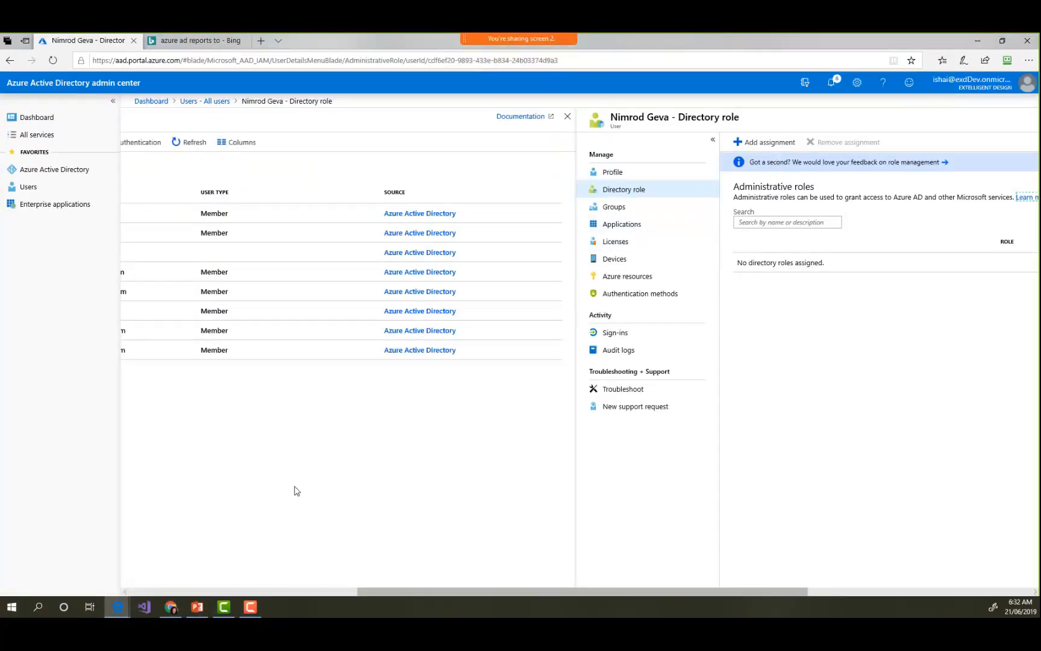
{"action": "left_click", "coordinate": [348, 591]}
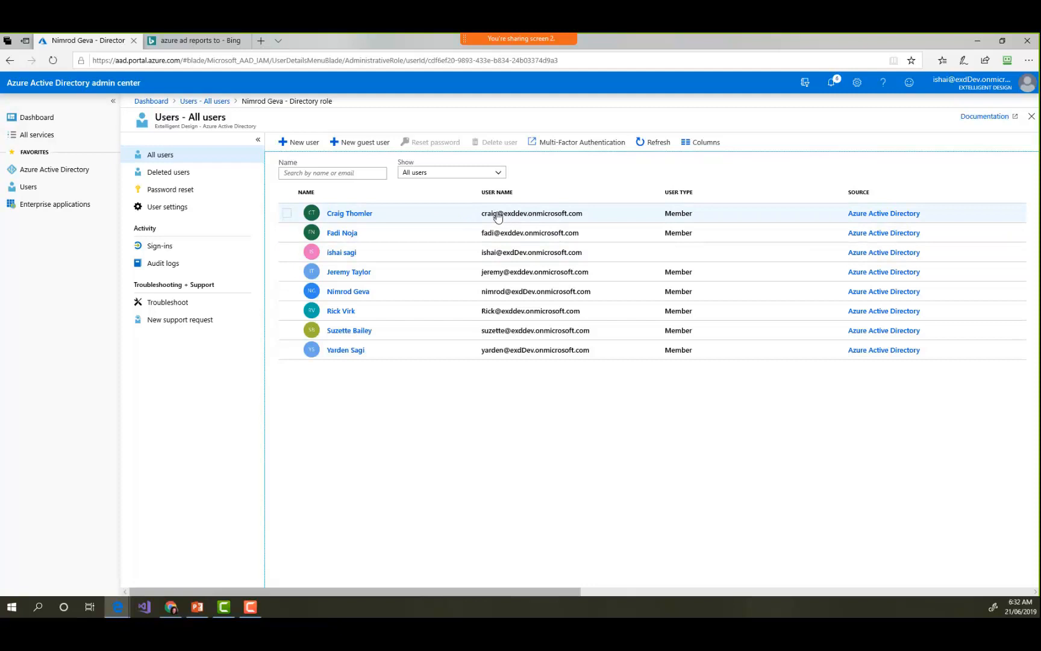
{"action": "left_click", "coordinate": [349, 216]}
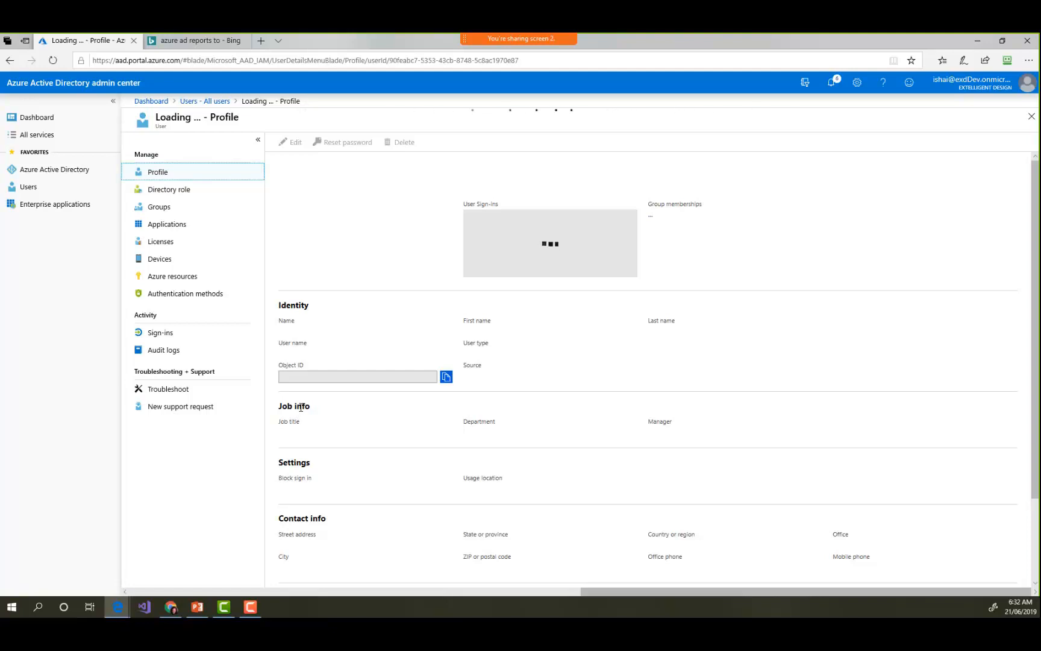
{"action": "double_click", "coordinate": [301, 407]}
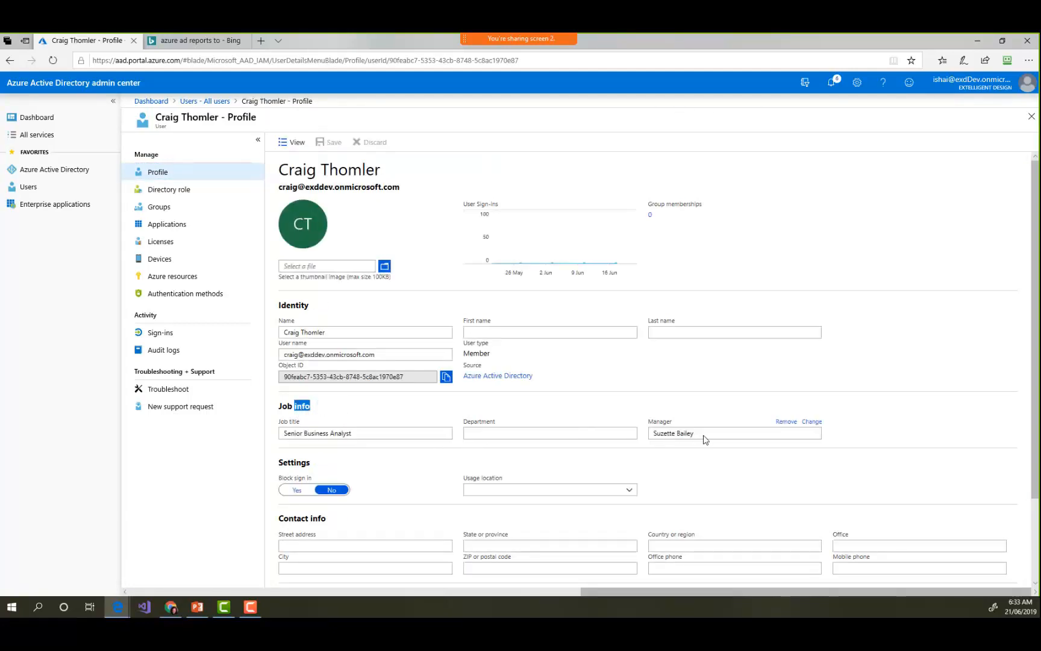
- Change the Senior Business Analyst's manager to the top-level user who has no job title in the org chart, and save the profile
{"action": "left_click", "coordinate": [811, 421]}
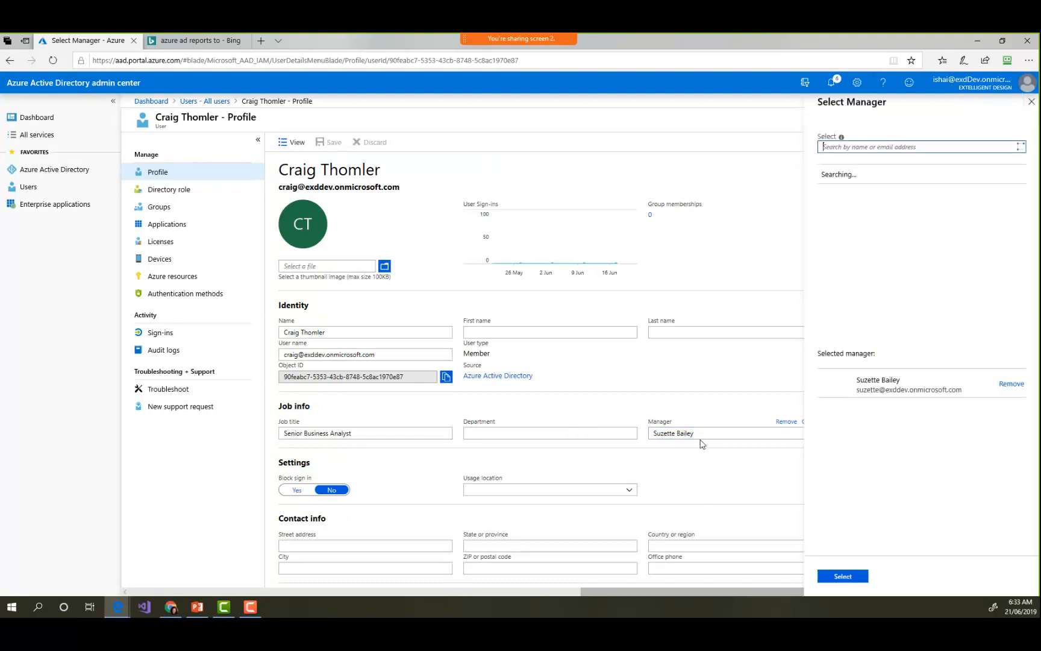
{"action": "left_click", "coordinate": [899, 296]}
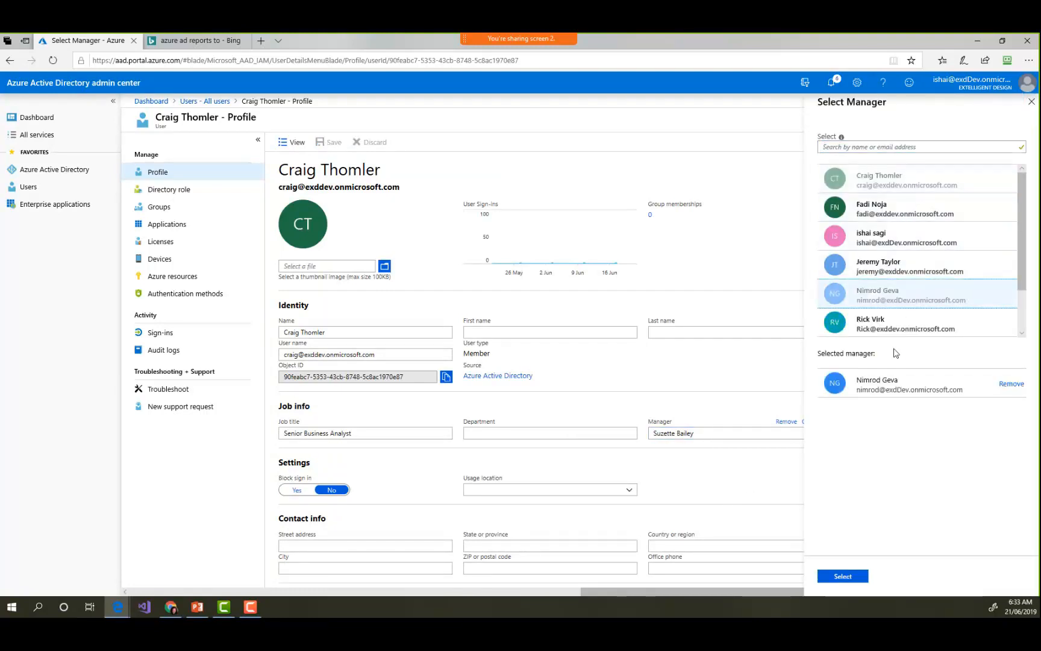
{"action": "left_click", "coordinate": [843, 576]}
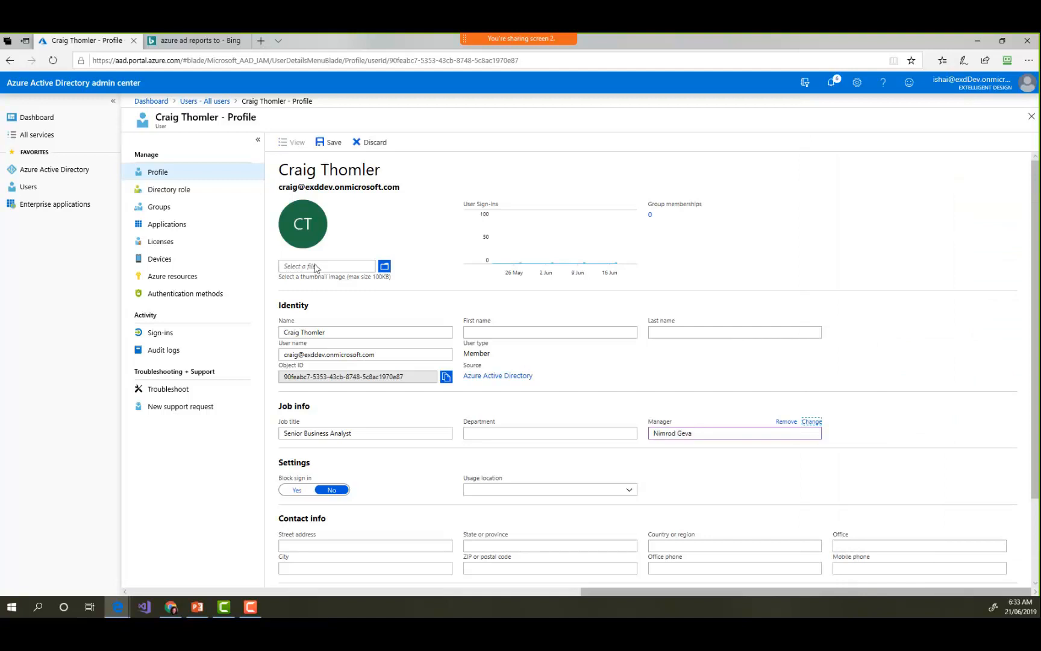
{"action": "left_click", "coordinate": [329, 143]}
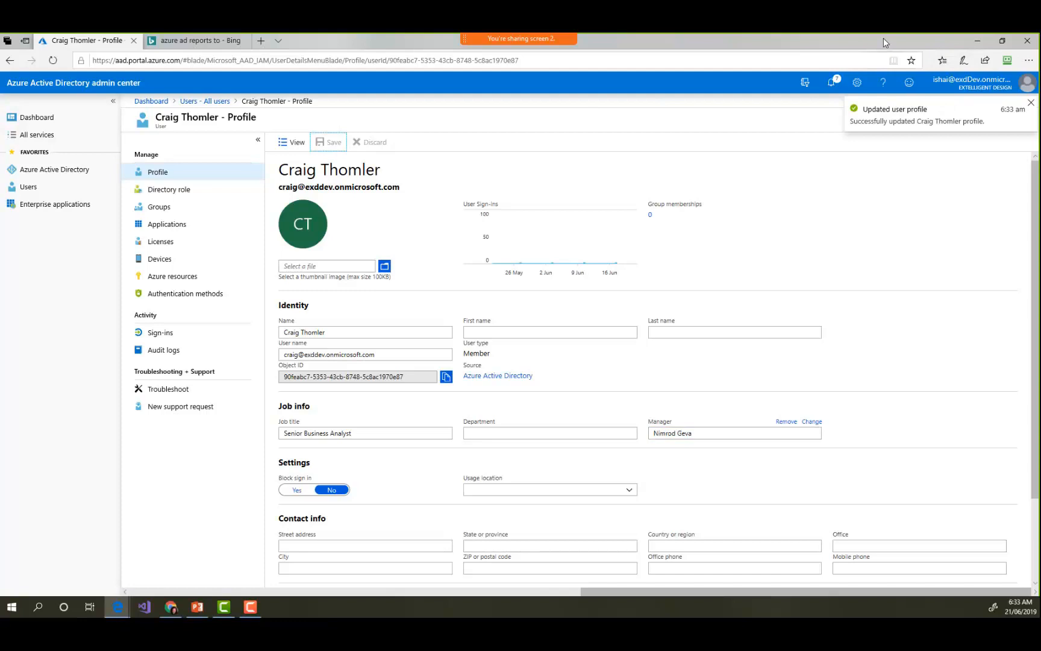
- Return to the Org Chart (AD) page, clear the org chart's local cache, reload the page and inspect the refreshed hierarchy
{"action": "left_click_drag", "start_coordinate": [884, 39], "coordinate": [1040, 40]}
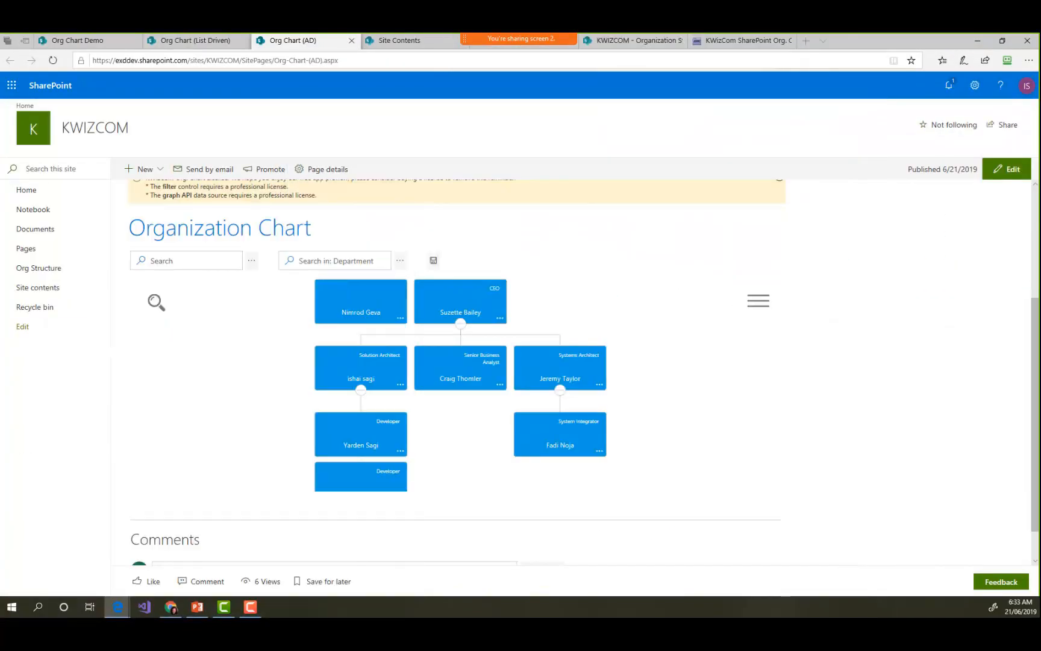
{"action": "left_click", "coordinate": [860, 316]}
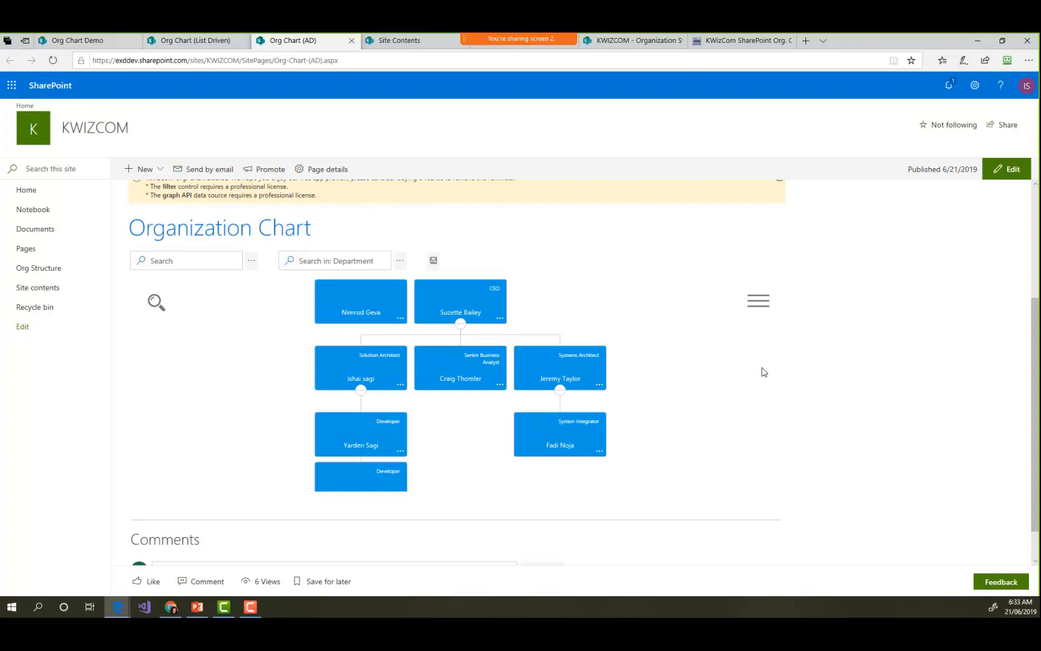
{"action": "scroll", "coordinate": [783, 331], "scroll_direction": "up", "scroll_amount": 2}
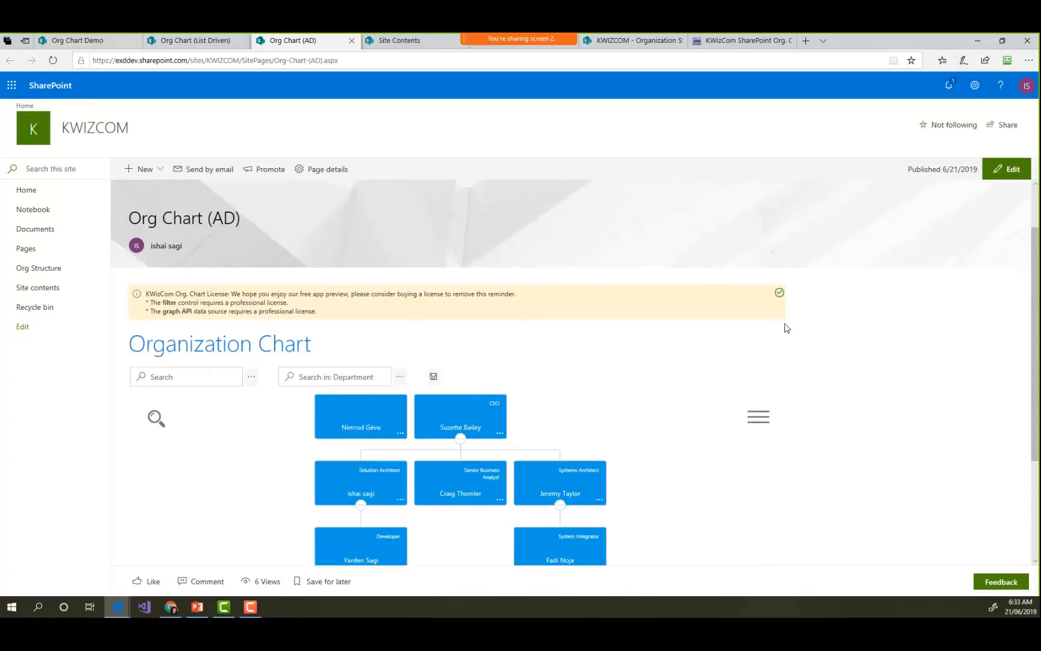
{"action": "left_click", "coordinate": [779, 292]}
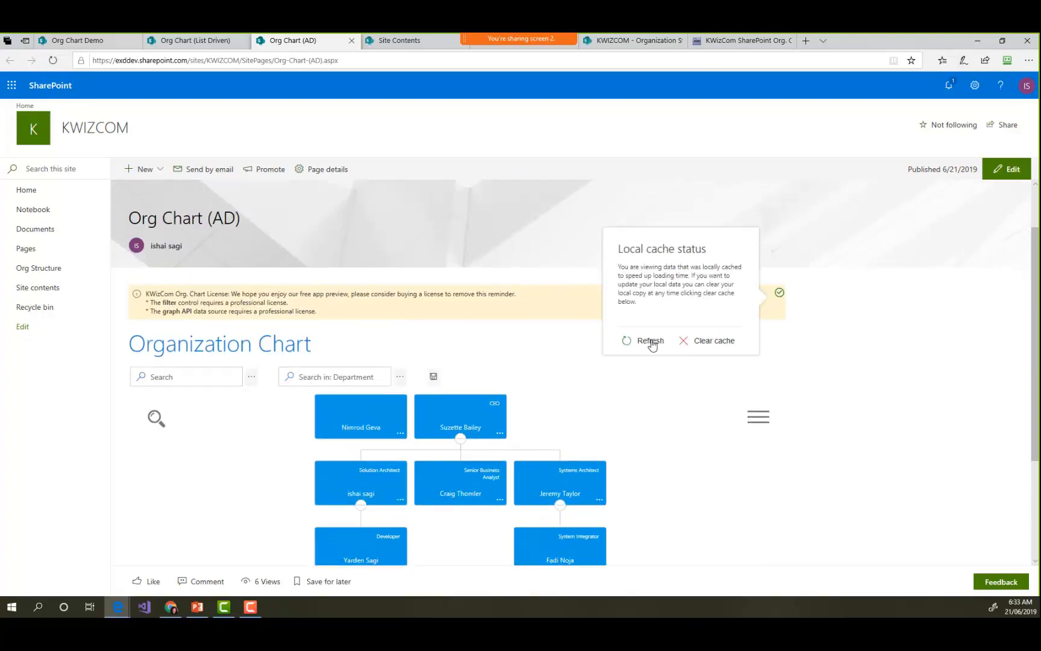
{"action": "left_click", "coordinate": [710, 347]}
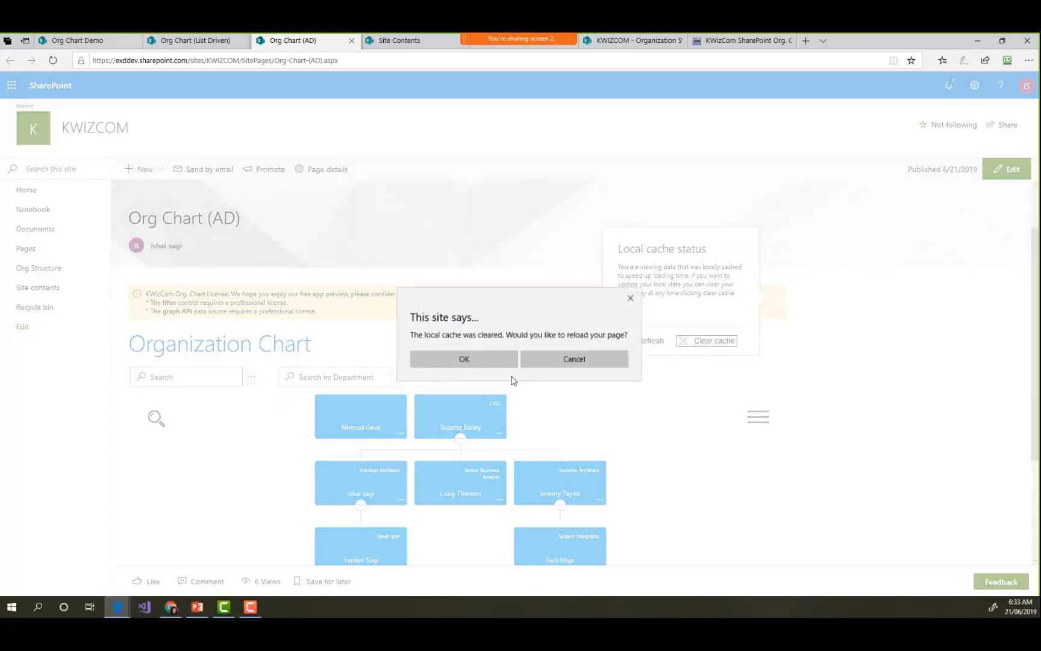
{"action": "left_click", "coordinate": [465, 359]}
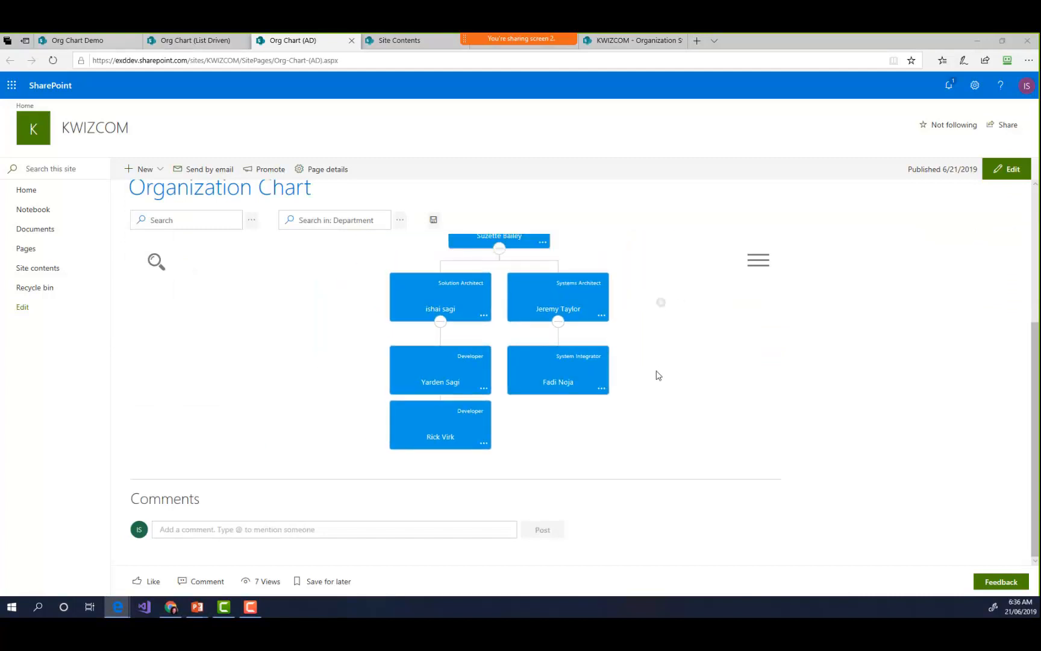
{"action": "left_click_drag", "start_coordinate": [671, 343], "coordinate": [637, 318]}
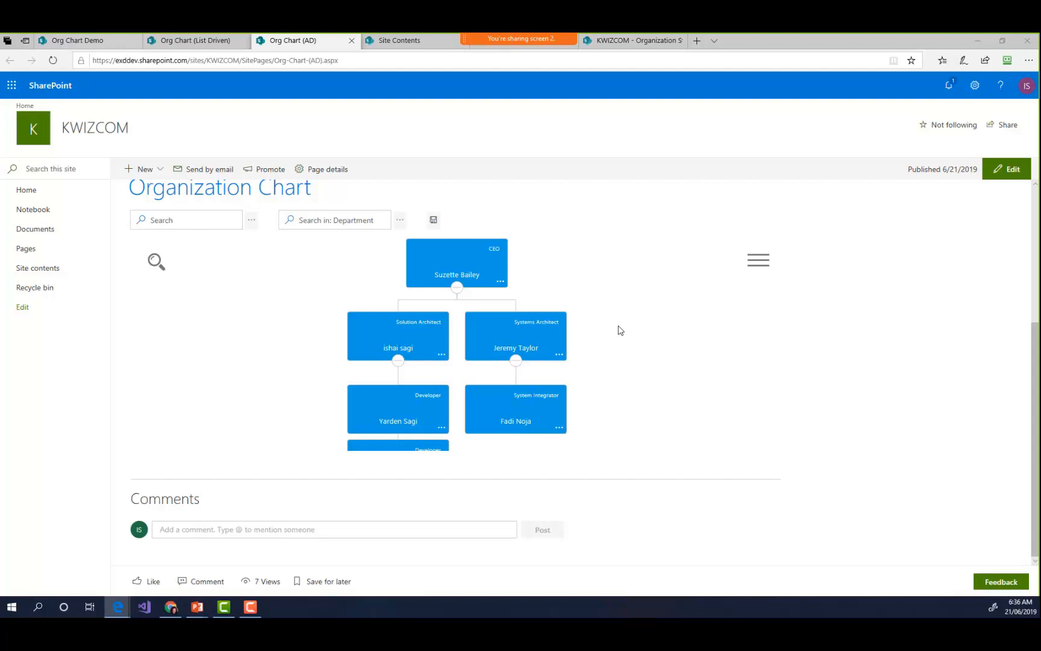
{"action": "left_click_drag", "start_coordinate": [595, 331], "coordinate": [603, 318]}
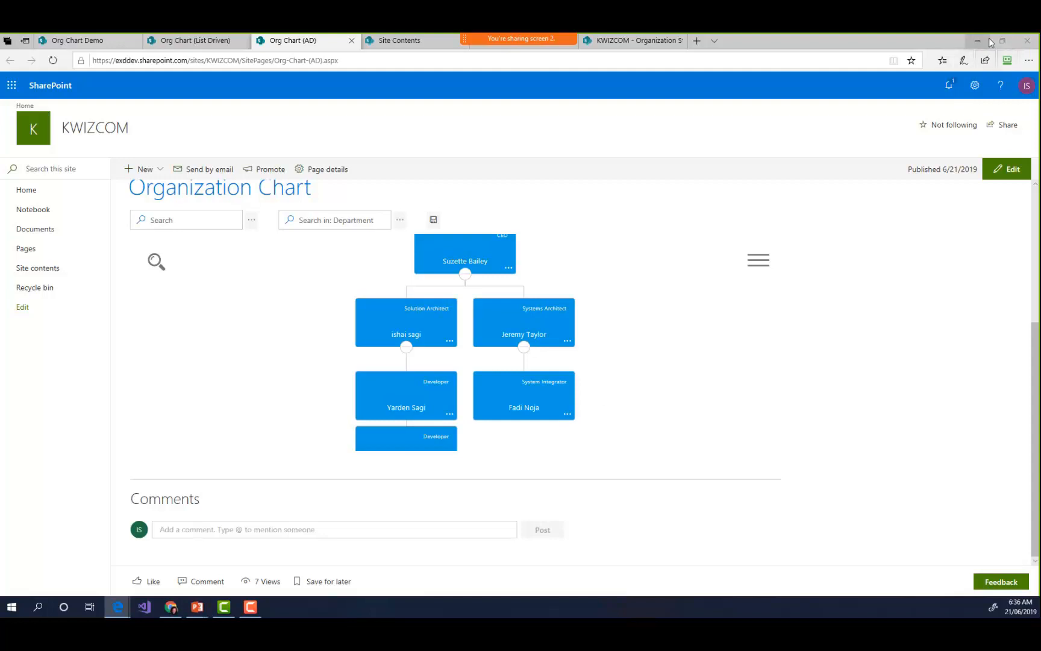
- Return to the Org Chart Demo page and reload it
{"action": "left_click", "coordinate": [205, 46]}
{"action": "left_click", "coordinate": [96, 43]}
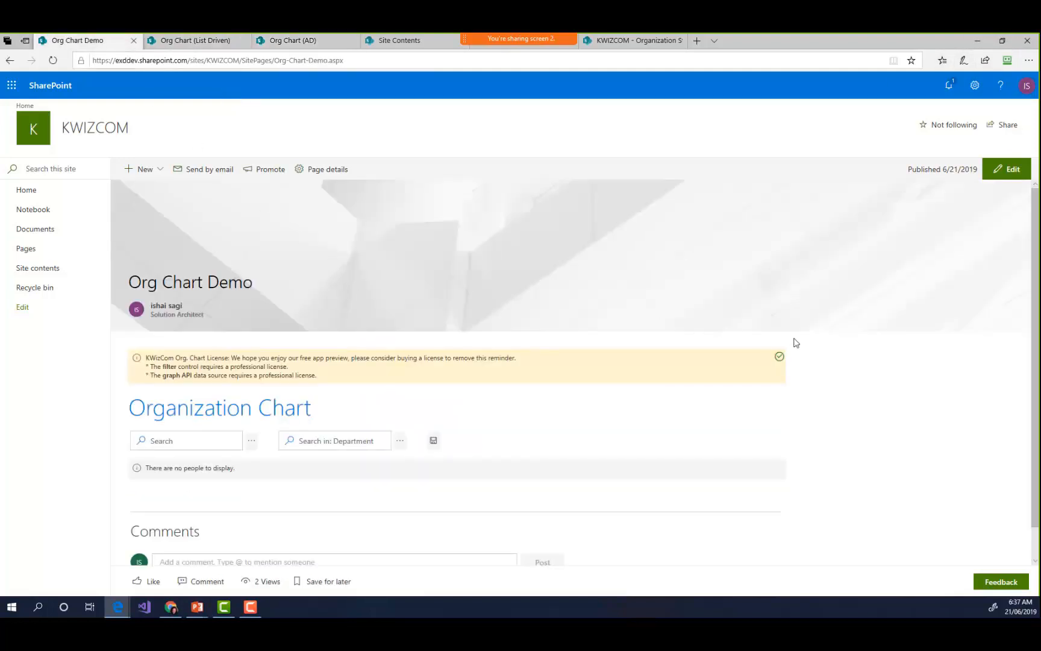
{"action": "key", "text": "F5"}
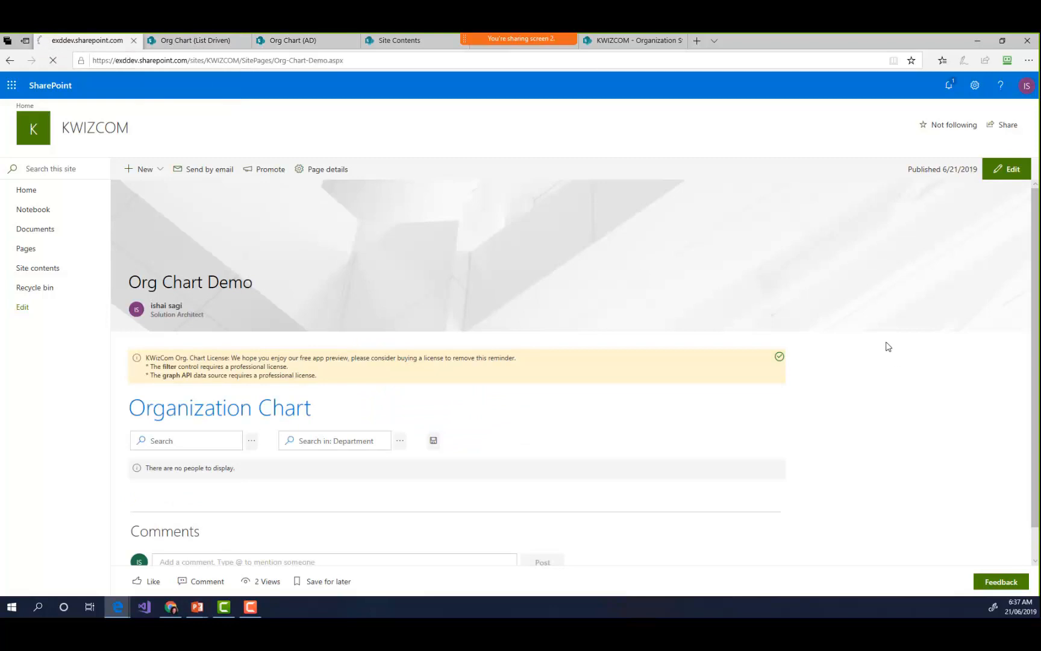